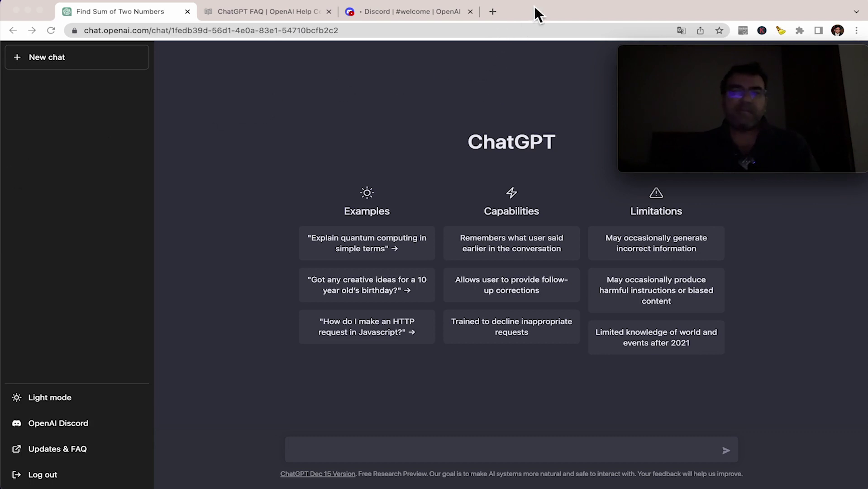
pyautogui.click(511, 136)
pyautogui.moveTo(514, 150); pyautogui.dragTo(462, 142)
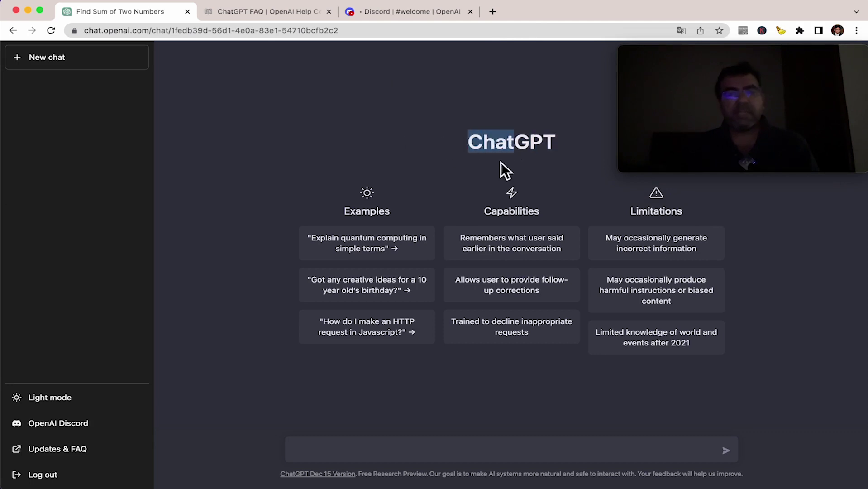
pyautogui.click(519, 144)
pyautogui.moveTo(562, 141); pyautogui.dragTo(515, 144)
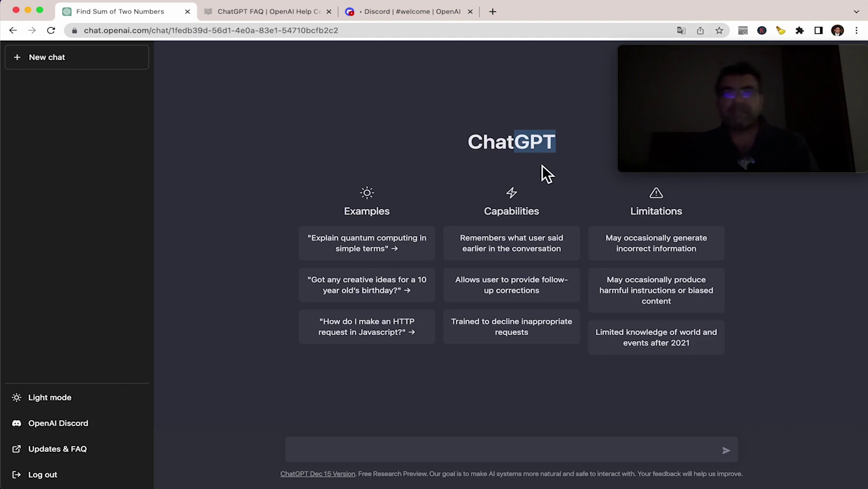
pyautogui.moveTo(736, 49)
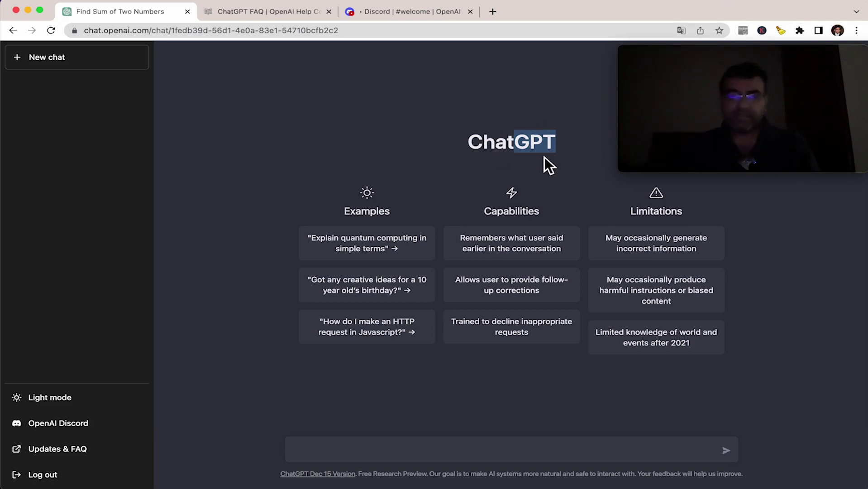
pyautogui.moveTo(535, 150)
pyautogui.mouseDown()
pyautogui.moveTo(511, 140)
pyautogui.moveTo(535, 144)
pyautogui.mouseUp()
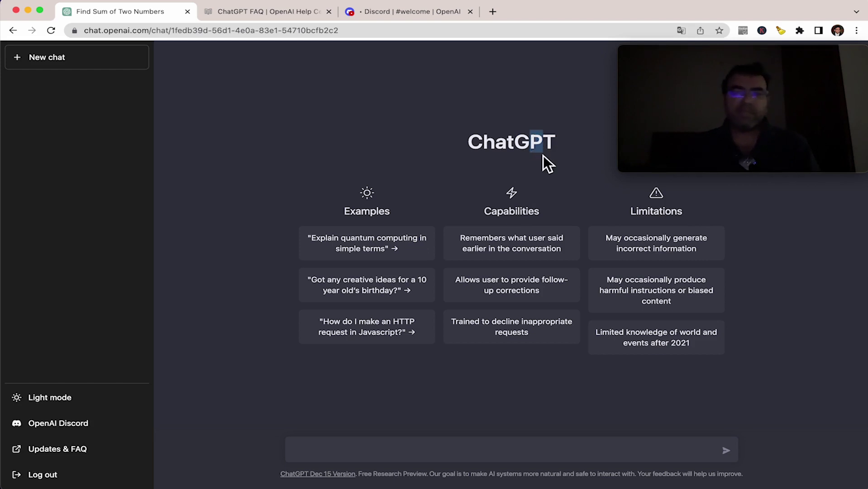
pyautogui.moveTo(542, 141); pyautogui.dragTo(556, 142)
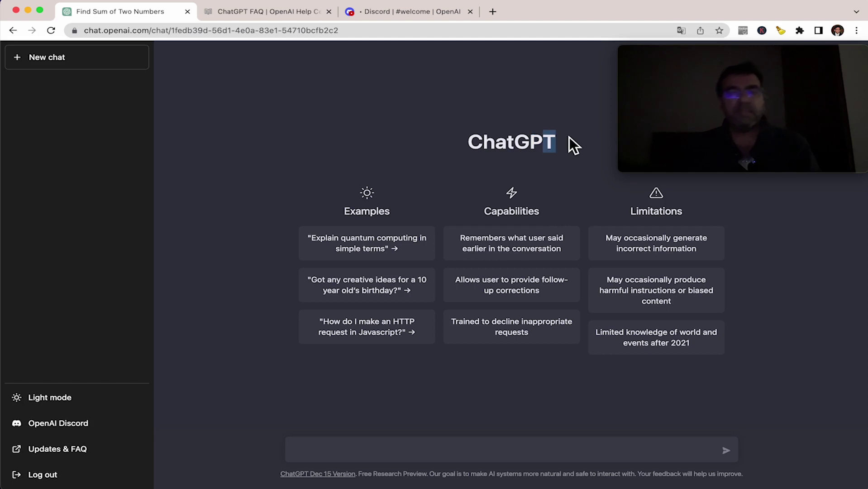
pyautogui.moveTo(543, 141); pyautogui.dragTo(530, 142)
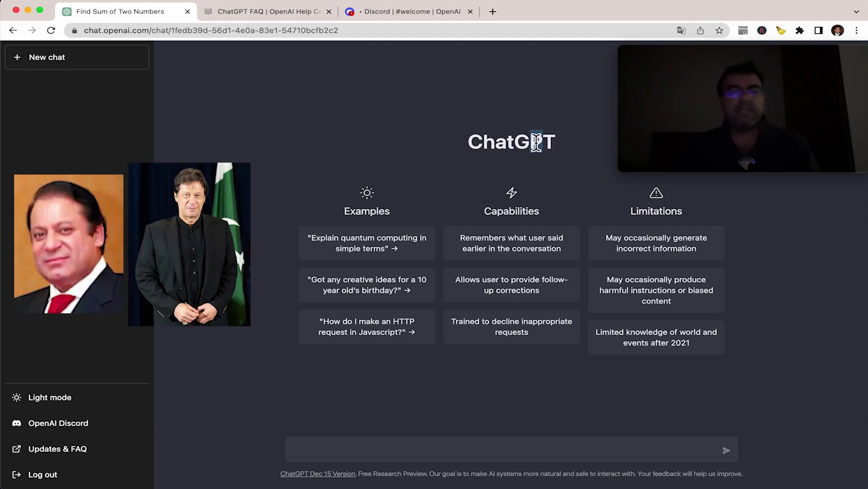
pyautogui.click(444, 135)
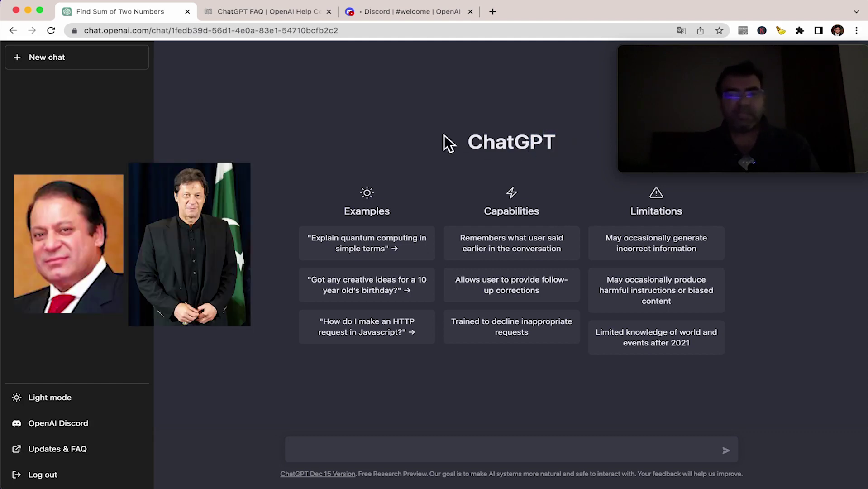
pyautogui.doubleClick(204, 156)
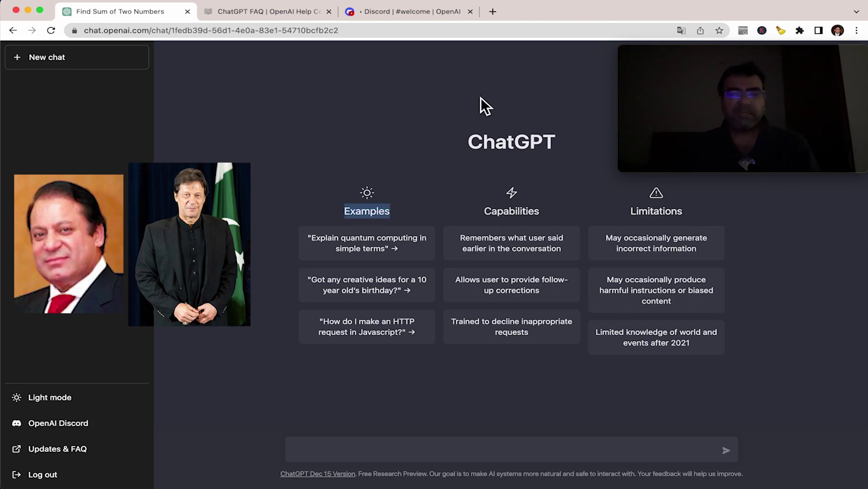
pyautogui.doubleClick(525, 141)
pyautogui.click(557, 152)
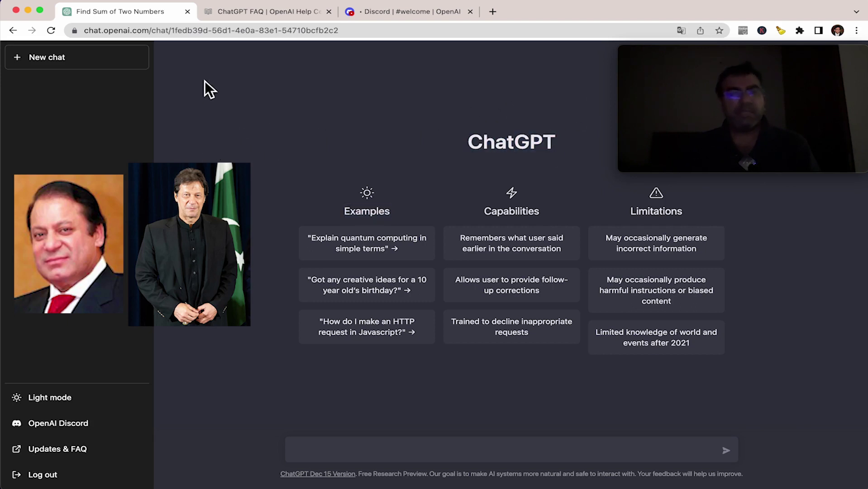
pyautogui.moveTo(541, 145); pyautogui.dragTo(534, 145)
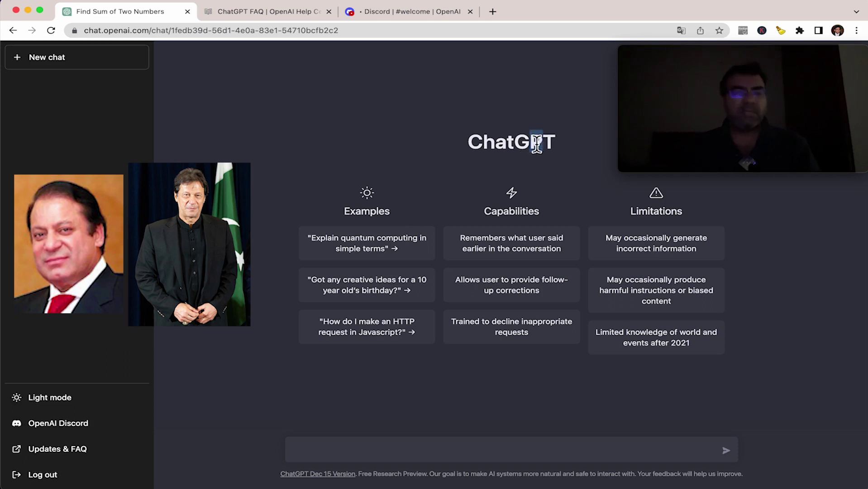
pyautogui.click(378, 118)
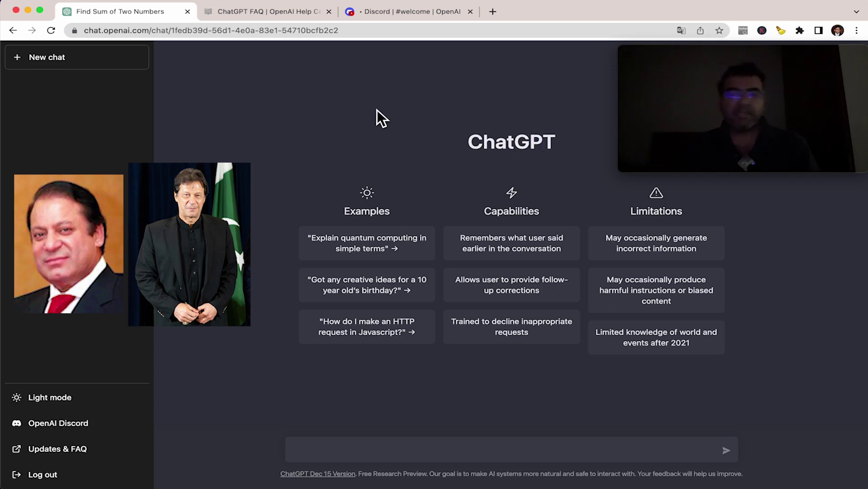
pyautogui.moveTo(544, 141)
pyautogui.mouseDown()
pyautogui.moveTo(536, 144)
pyautogui.moveTo(548, 144)
pyautogui.mouseUp()
pyautogui.click(564, 150)
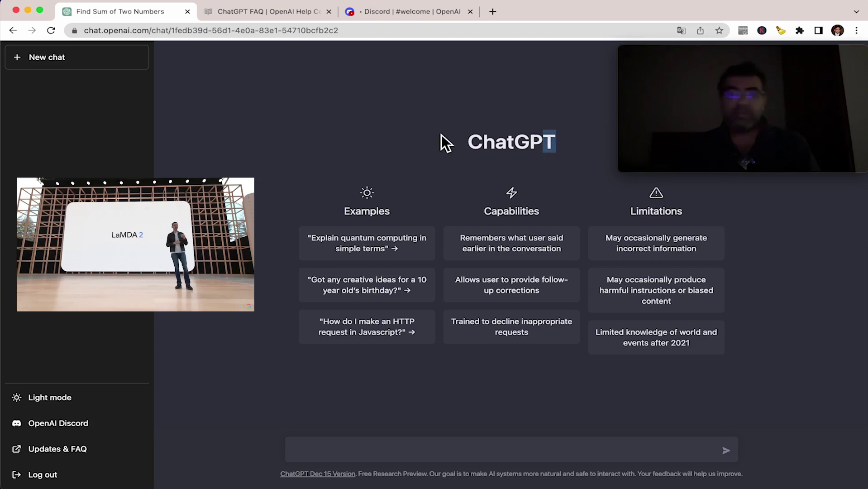
pyautogui.click(548, 144)
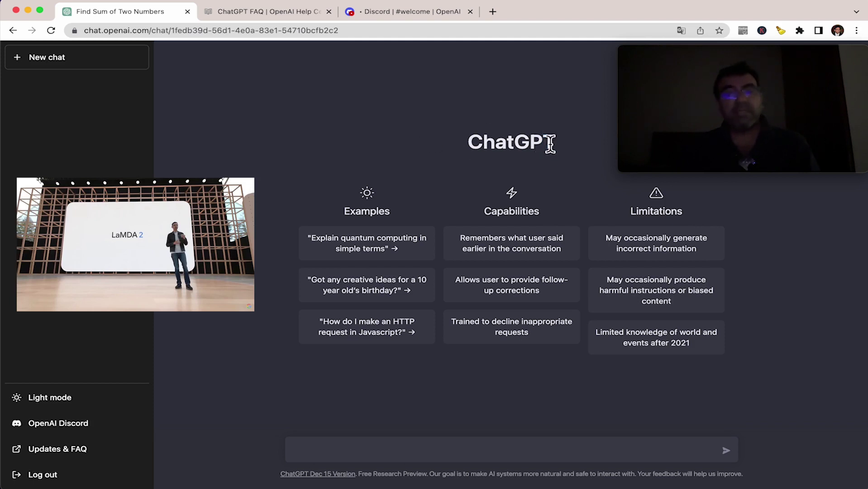
pyautogui.moveTo(546, 144)
pyautogui.mouseDown()
pyautogui.moveTo(535, 143)
pyautogui.moveTo(545, 161)
pyautogui.mouseUp()
pyautogui.click(568, 138)
pyautogui.click(286, 120)
pyautogui.moveTo(545, 128)
pyautogui.mouseDown()
pyautogui.moveTo(529, 141)
pyautogui.moveTo(560, 146)
pyautogui.moveTo(550, 141)
pyautogui.mouseUp()
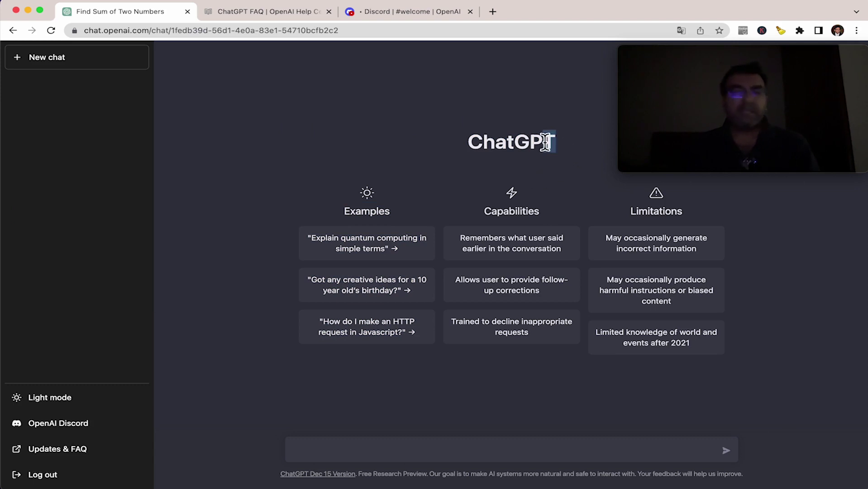
pyautogui.click(563, 144)
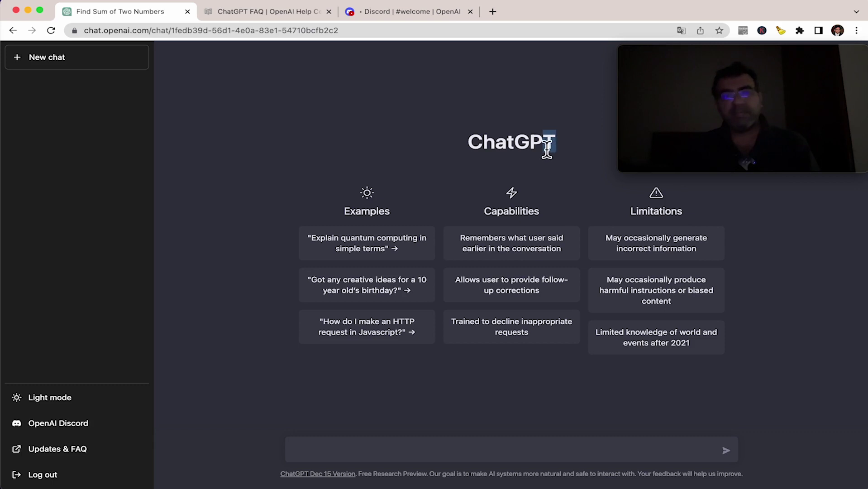
pyautogui.click(545, 151)
pyautogui.moveTo(545, 147); pyautogui.dragTo(508, 144)
pyautogui.click(444, 158)
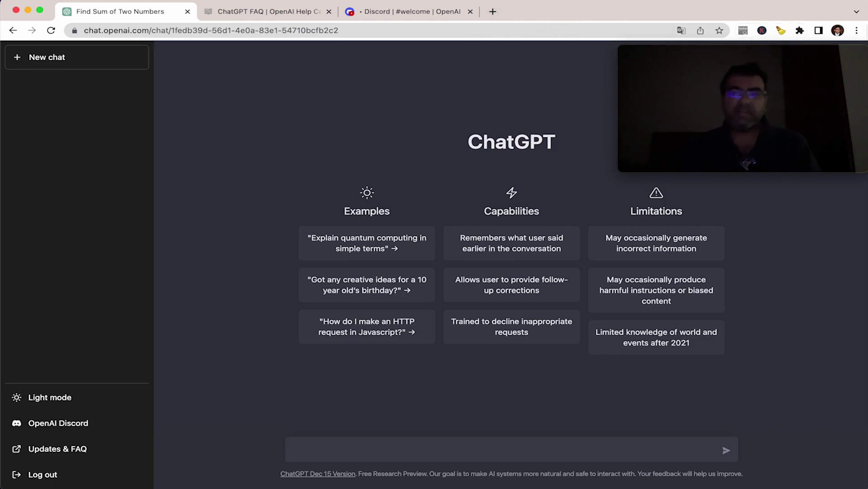
# - Open a new incognito browser window and load google.com in it
pyautogui.click(859, 30)
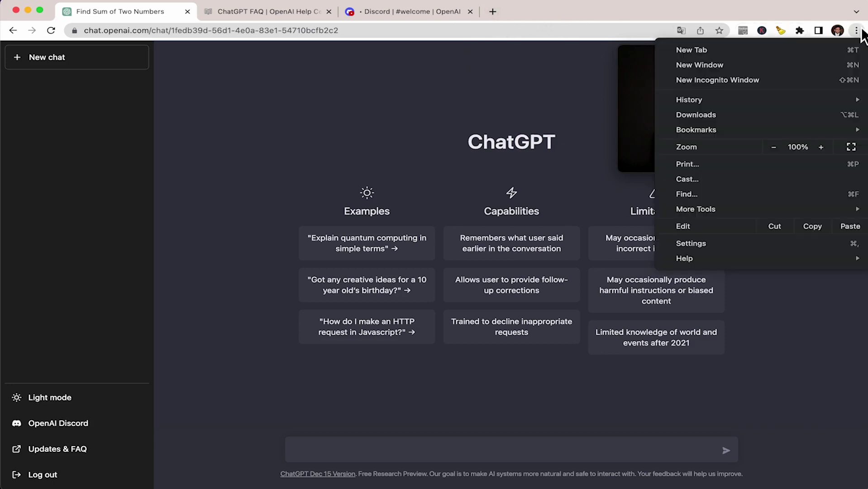
pyautogui.click(790, 80)
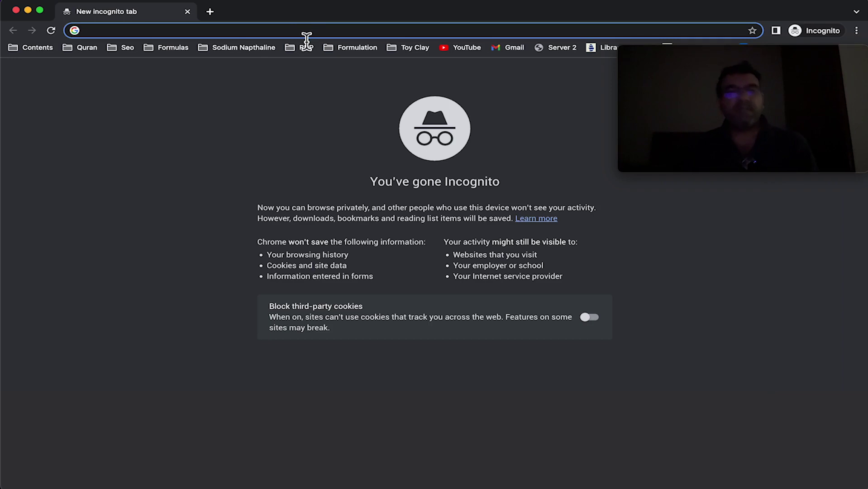
pyautogui.write('google.com')
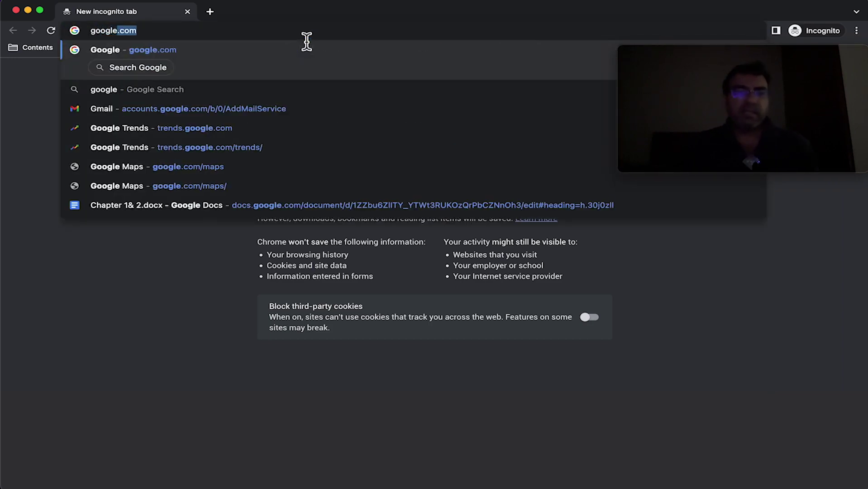
pyautogui.press('Return')
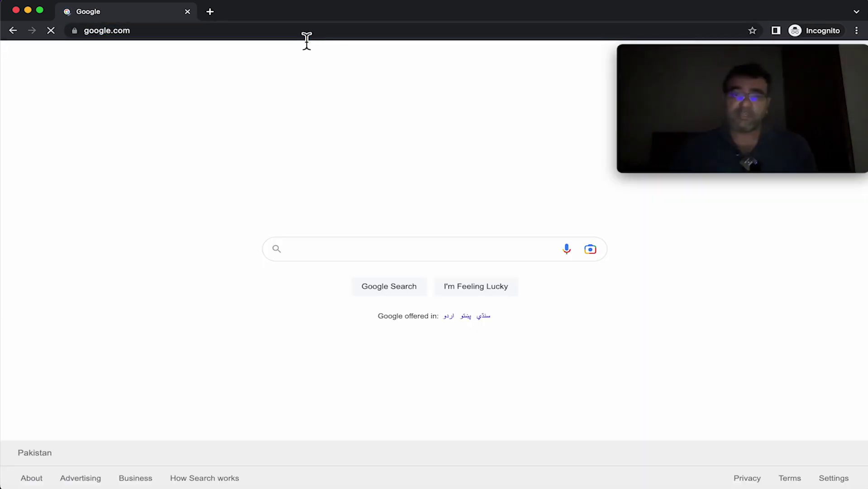
# - Search Google for "open ai" and open the official OpenAI website from the results
pyautogui.click(339, 252)
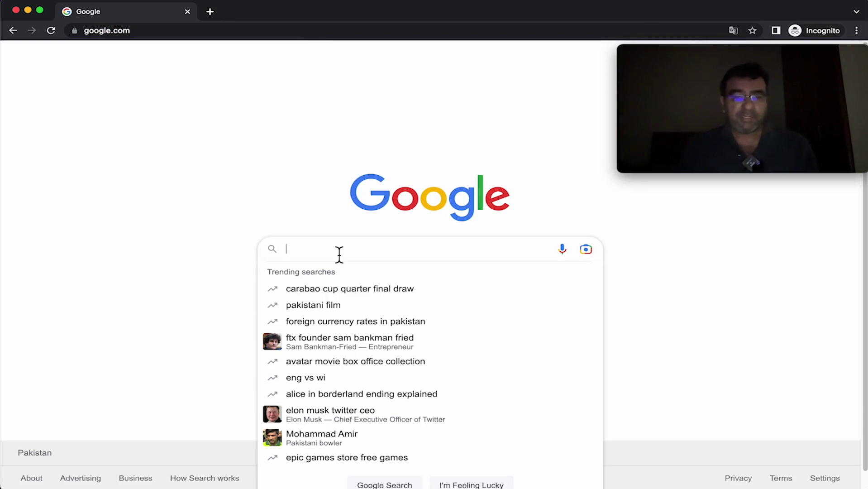
pyautogui.write('open ai')
pyautogui.press('Return')
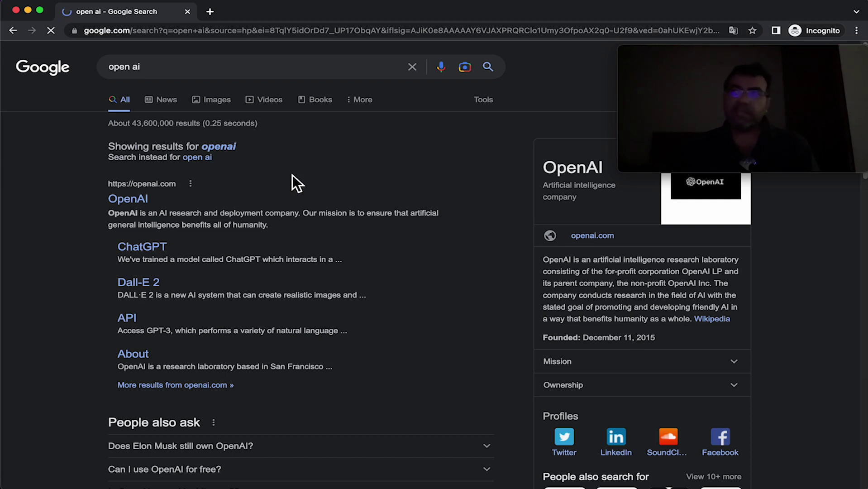
pyautogui.click(141, 203)
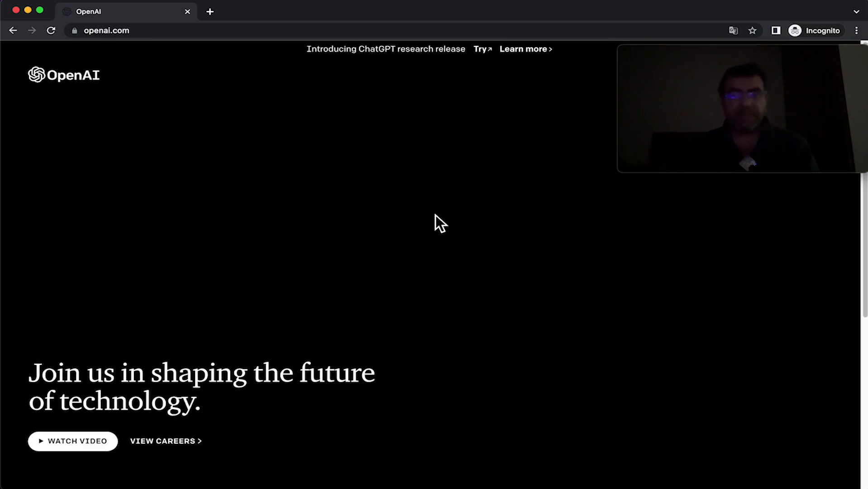
# - Open the ChatGPT trial page from the research release announcement on the OpenAI homepage
pyautogui.moveTo(661, 90); pyautogui.dragTo(650, 173)
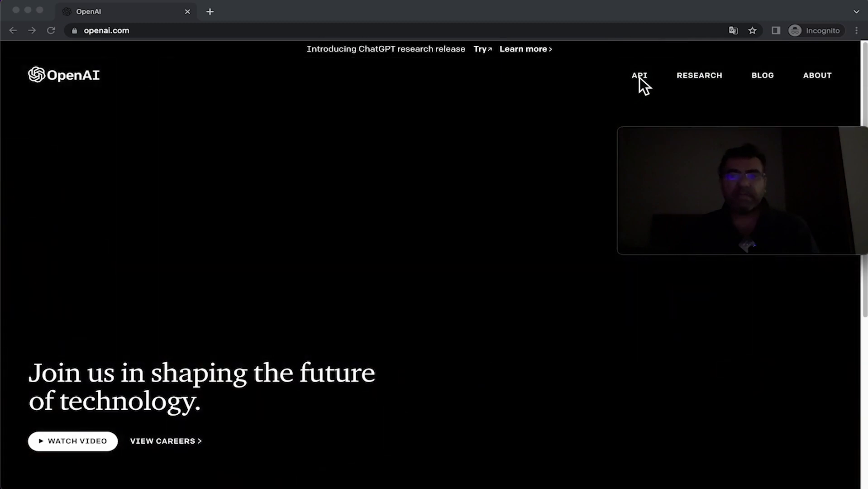
pyautogui.moveTo(668, 182)
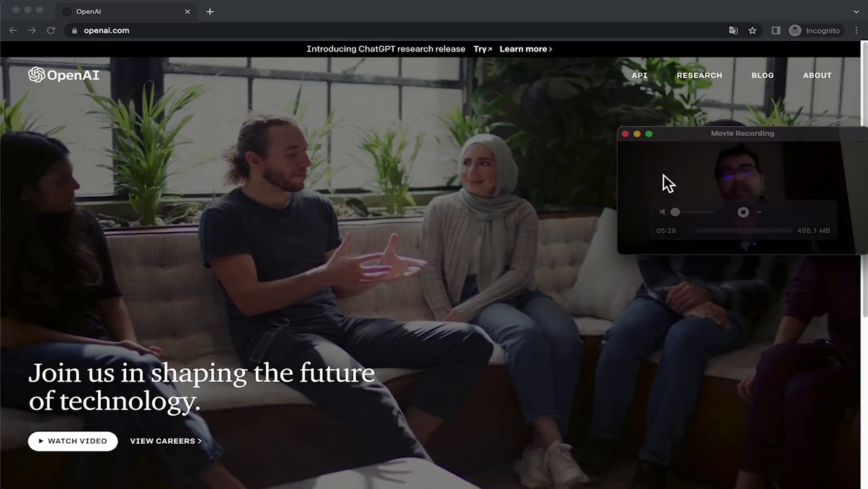
pyautogui.moveTo(663, 175); pyautogui.dragTo(650, 103)
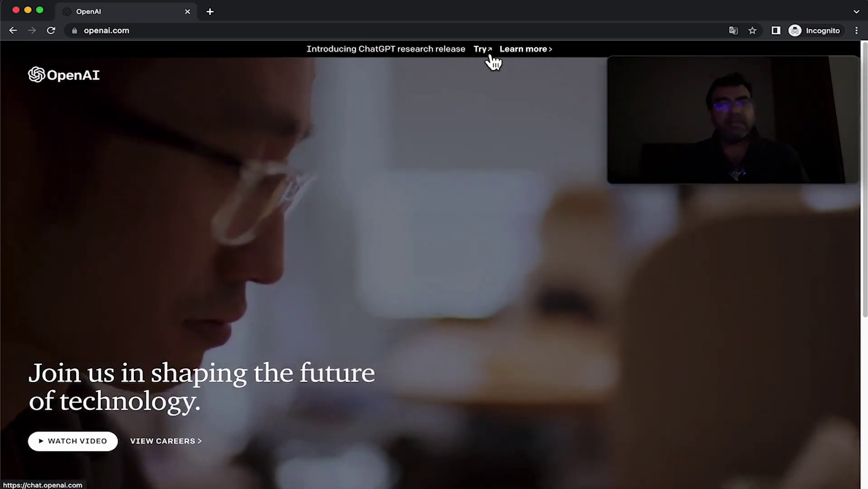
pyautogui.click(486, 50)
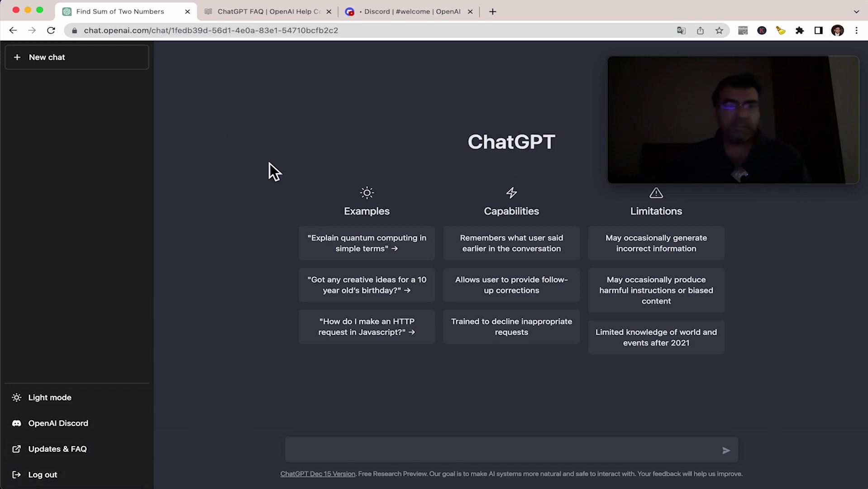
pyautogui.doubleClick(481, 143)
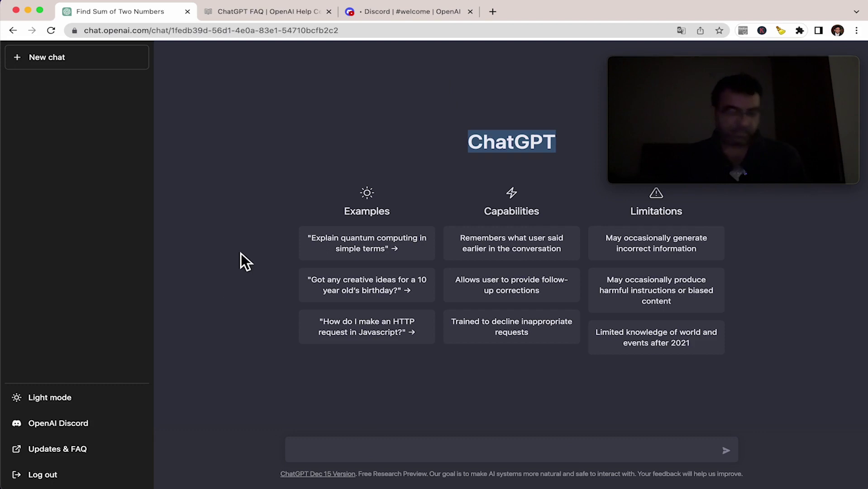
pyautogui.moveTo(247, 240)
pyautogui.mouseDown()
pyautogui.moveTo(283, 148)
pyautogui.moveTo(479, 122)
pyautogui.moveTo(716, 286)
pyautogui.moveTo(340, 339)
pyautogui.moveTo(356, 144)
pyautogui.mouseUp()
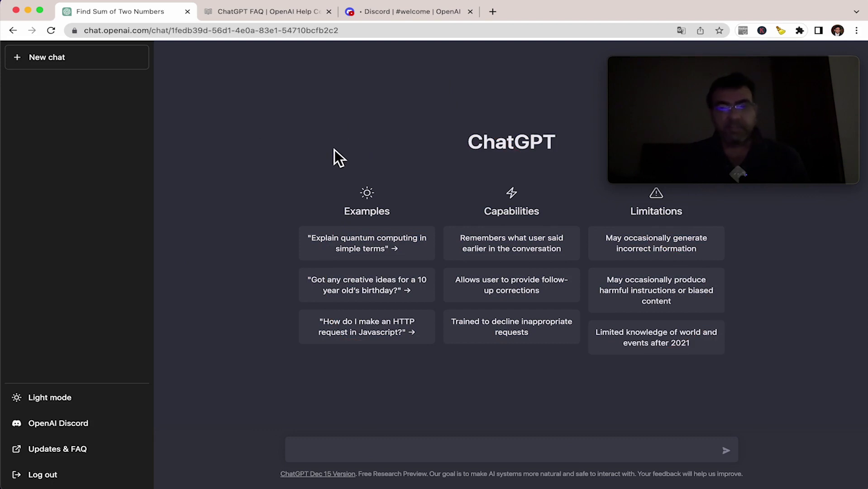
pyautogui.rightClick(276, 136)
pyautogui.click(116, 158)
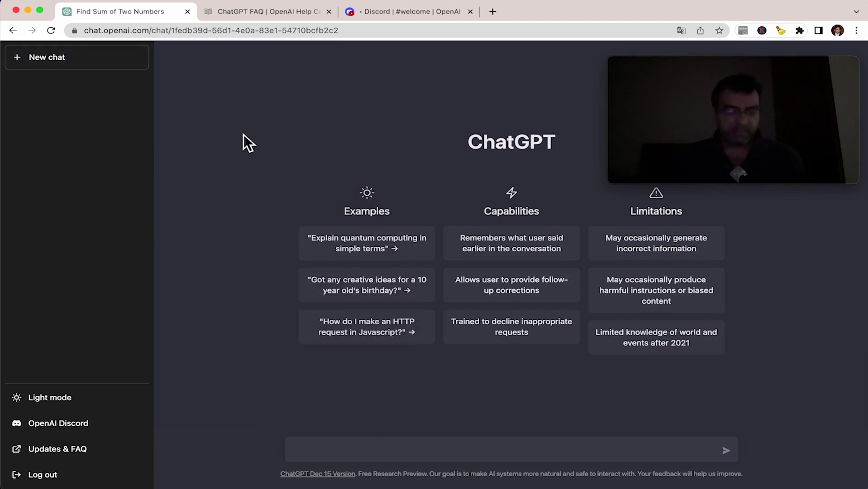
# - Draw a red annotation arrow over the ChatGPT page pointing at the empty area beneath New chat
pyautogui.moveTo(250, 129); pyautogui.dragTo(107, 133)
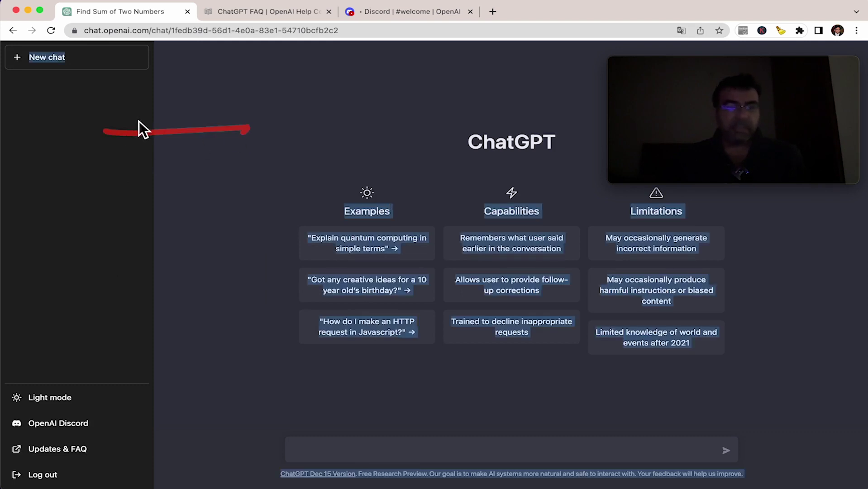
pyautogui.click(101, 126)
pyautogui.moveTo(131, 111)
pyautogui.mouseDown()
pyautogui.moveTo(173, 145)
pyautogui.moveTo(197, 185)
pyautogui.mouseUp()
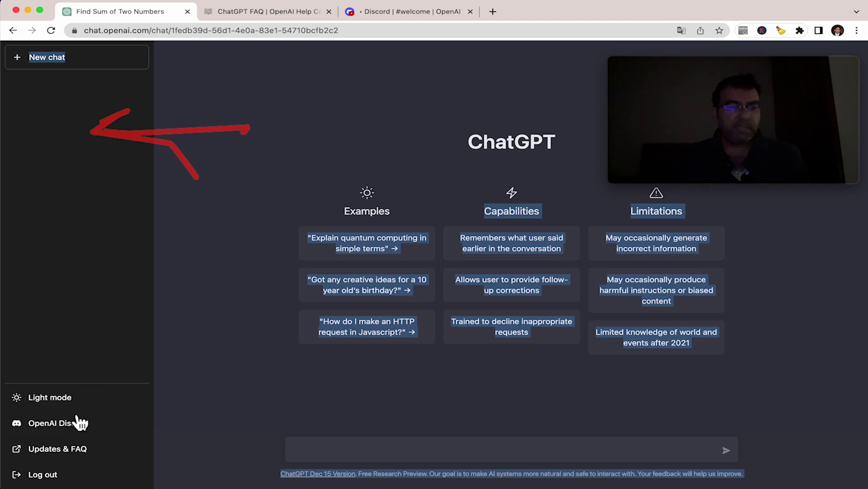
# - Toggle the ChatGPT interface between light and dark mode several times, finishing in dark mode
pyautogui.click(103, 407)
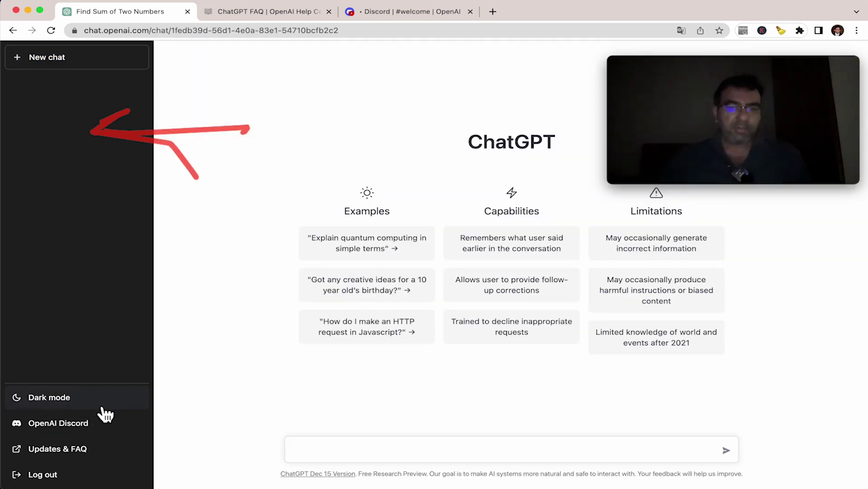
pyautogui.click(104, 408)
pyautogui.click(104, 407)
pyautogui.click(104, 407)
pyautogui.click(104, 407)
pyautogui.click(104, 407)
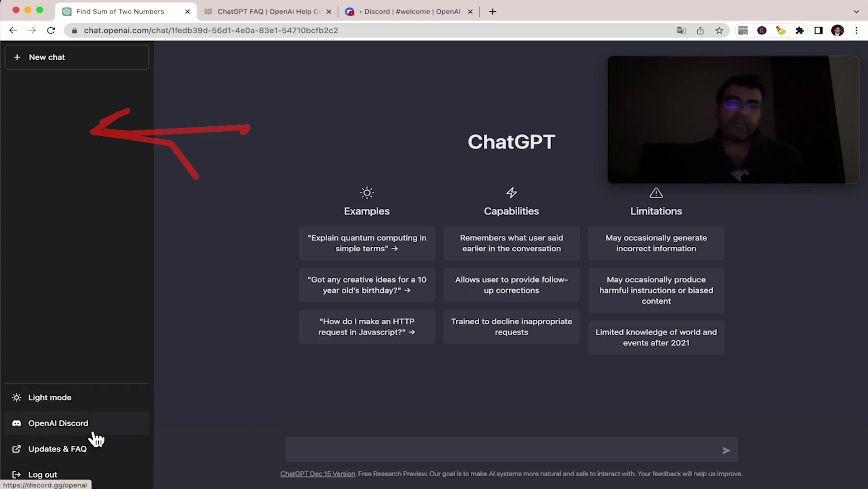
# - Switch to the OpenAI Discord server's welcome channel, already open in the browser
pyautogui.click(394, 10)
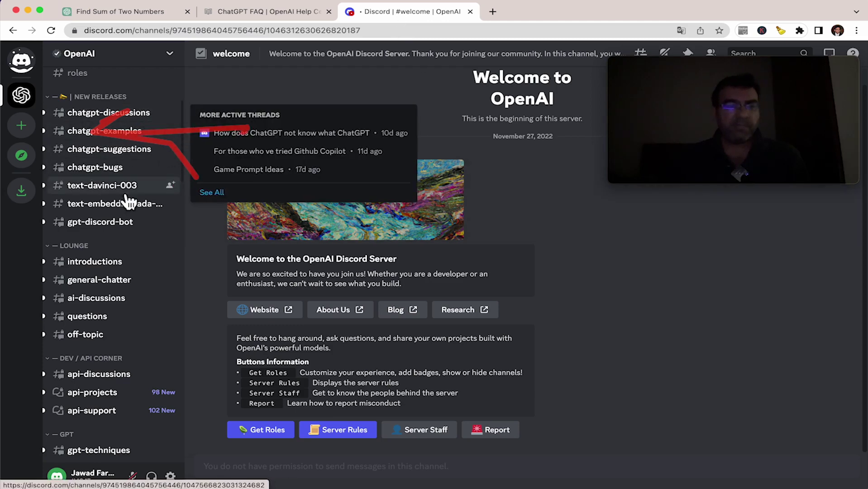
# - Browse the OpenAI Discord server's channel list, including the new releases, GPT and DALL·E sections
pyautogui.scroll(-2, 127, 213)
pyautogui.scroll(6, 124, 222)
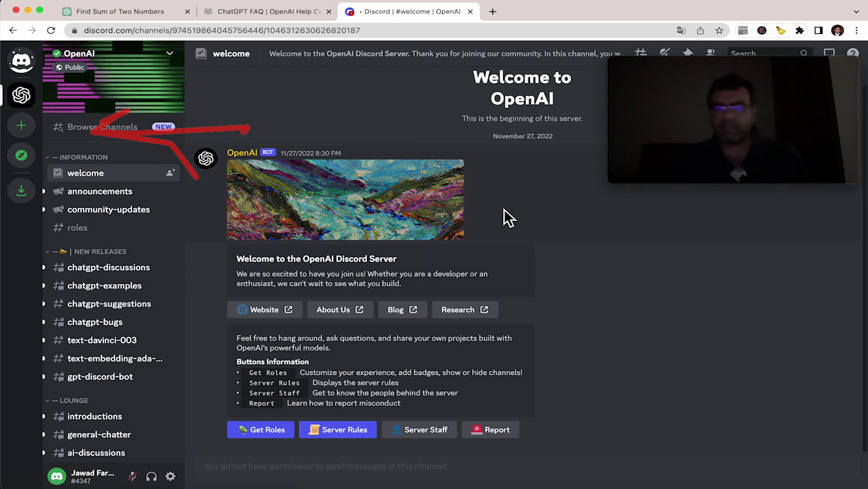
pyautogui.scroll(-3, 166, 285)
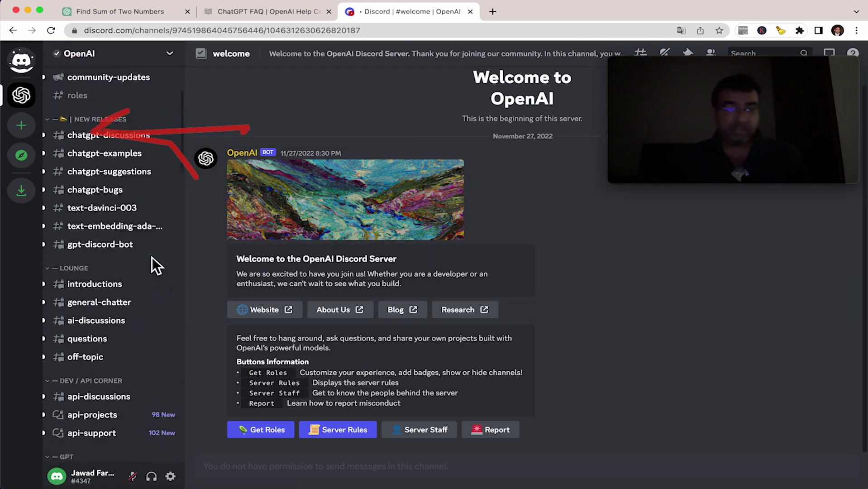
pyautogui.scroll(-8, 152, 256)
pyautogui.moveTo(124, 193)
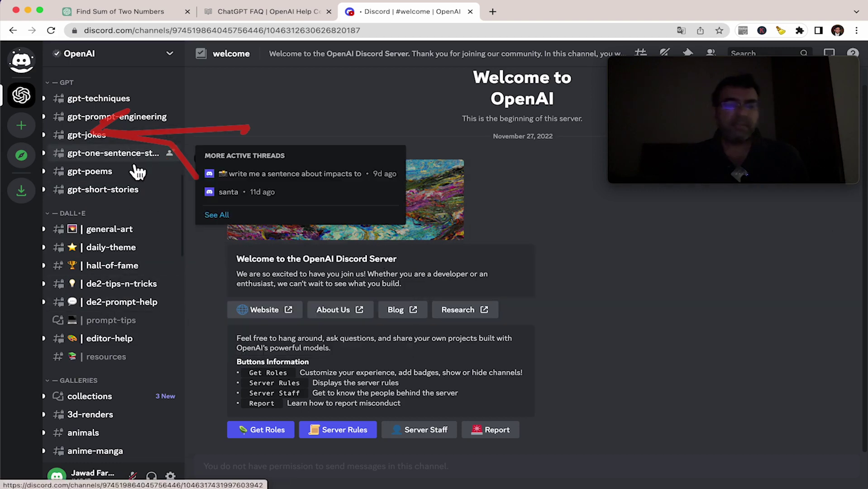
pyautogui.scroll(7, 138, 168)
# - Switch to the ChatGPT FAQ help article, highlight its title and skim the first questions
pyautogui.click(272, 10)
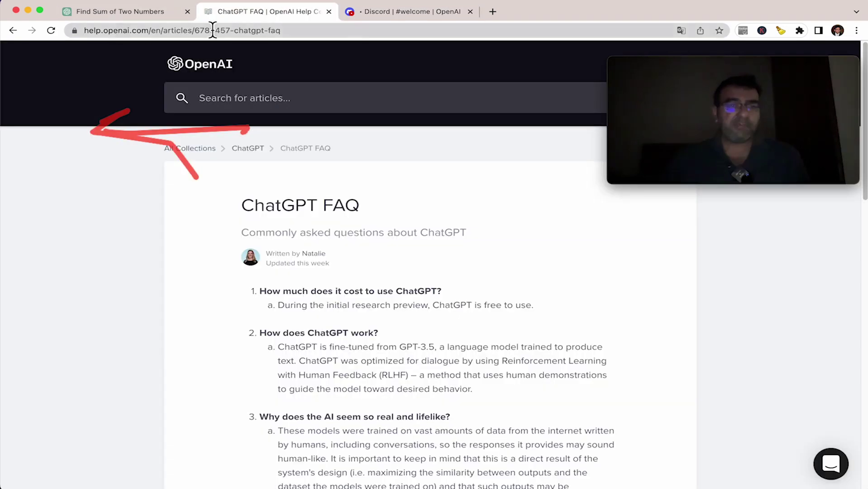
pyautogui.click(383, 9)
pyautogui.click(128, 13)
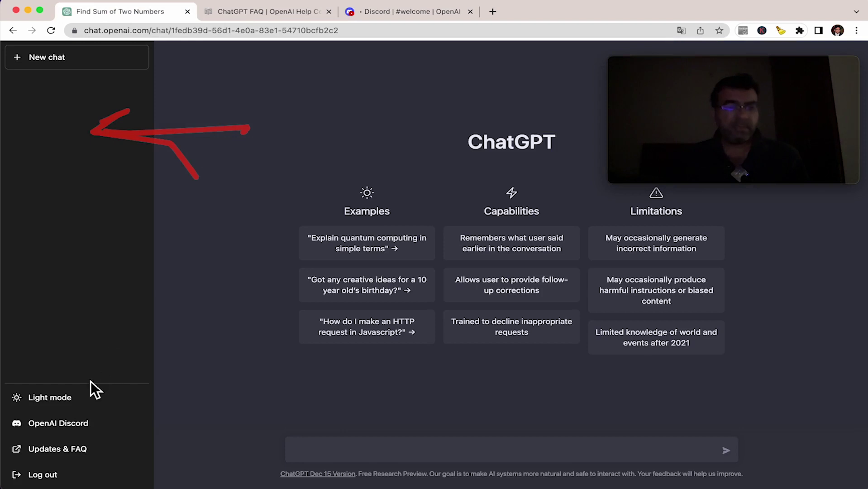
pyautogui.click(290, 13)
pyautogui.scroll(-2, 372, 219)
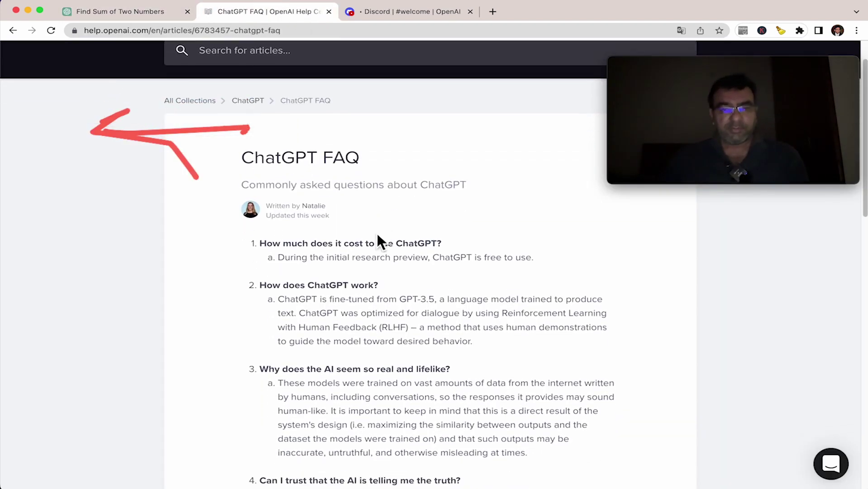
pyautogui.scroll(-1, 378, 230)
pyautogui.moveTo(380, 134); pyautogui.dragTo(250, 147)
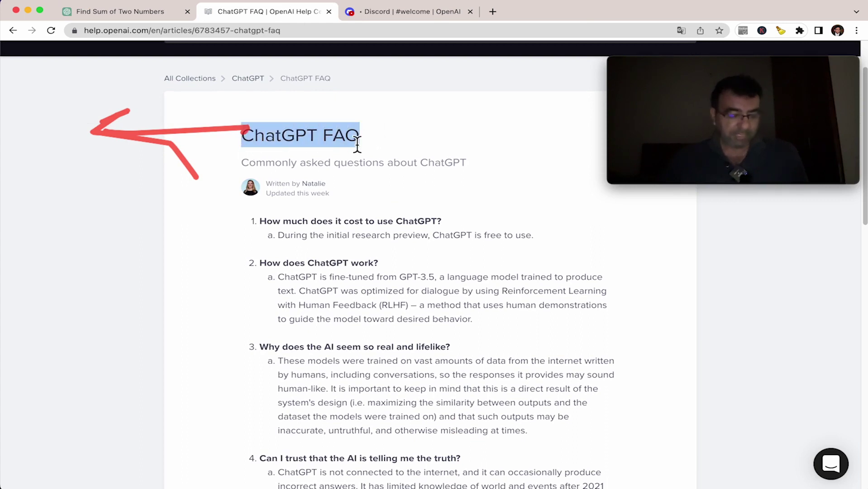
pyautogui.scroll(-1, 453, 172)
pyautogui.click(460, 174)
pyautogui.scroll(-5, 420, 201)
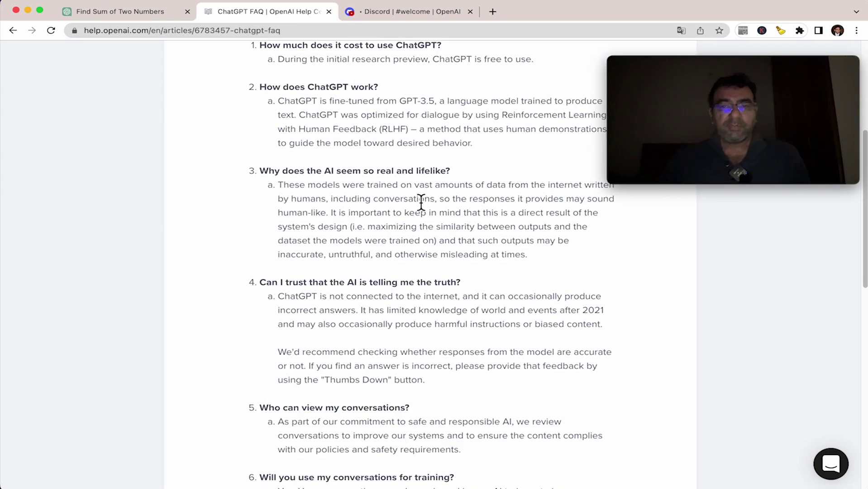
# - Highlight the FAQ answer to the question about how much ChatGPT costs
pyautogui.scroll(3, 384, 163)
pyautogui.moveTo(294, 143); pyautogui.dragTo(501, 146)
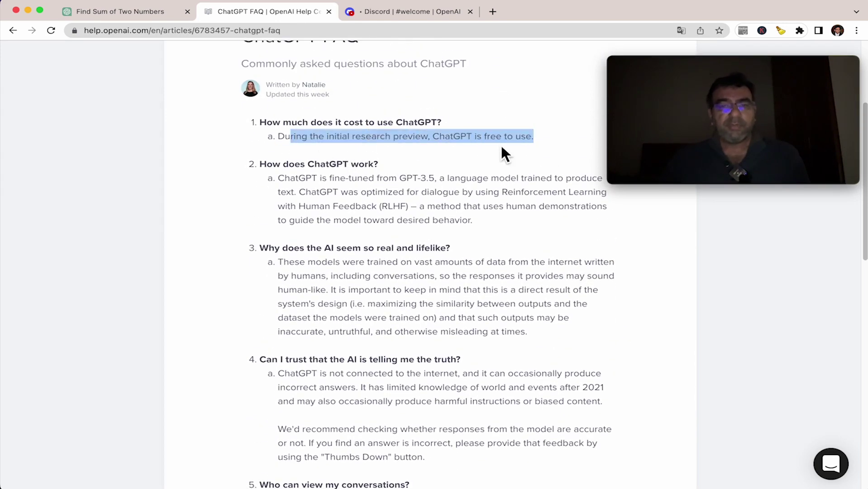
pyautogui.tripleClick(506, 141)
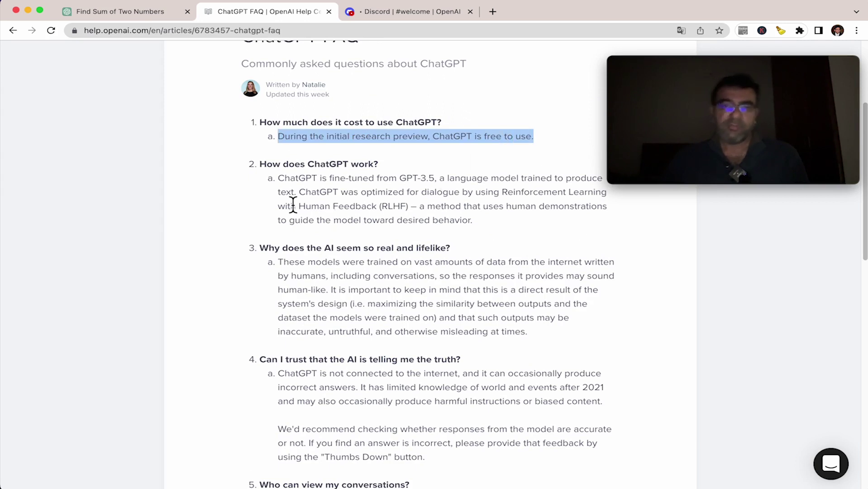
# - Highlight the question "How does ChatGPT work?", then "GPT-3.5" and the human feedback wording in its answer
pyautogui.scroll(1, 291, 202)
pyautogui.moveTo(260, 166); pyautogui.dragTo(402, 167)
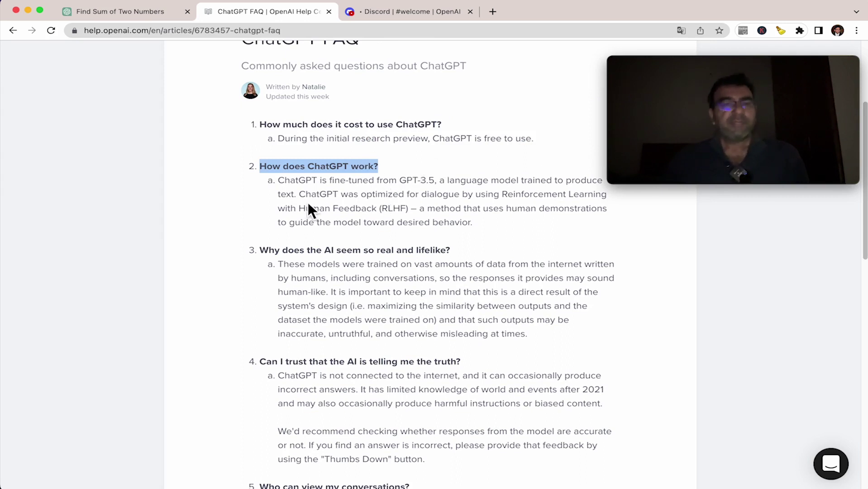
pyautogui.scroll(1, 438, 228)
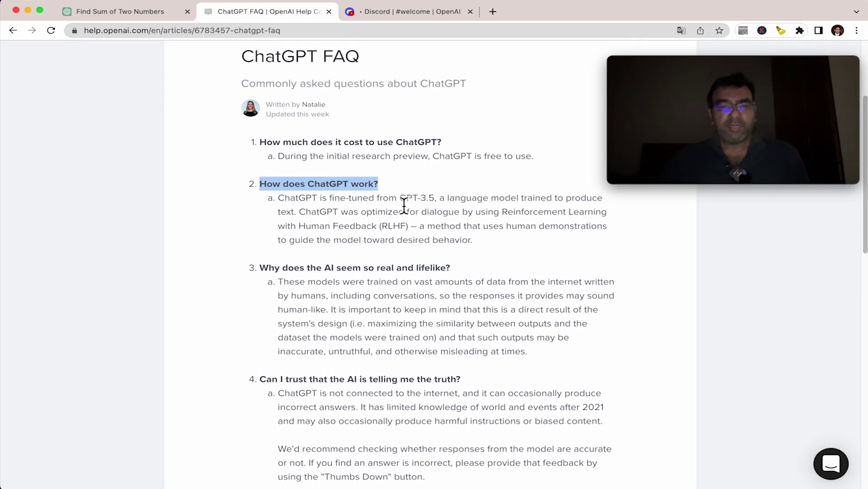
pyautogui.moveTo(400, 199); pyautogui.dragTo(448, 200)
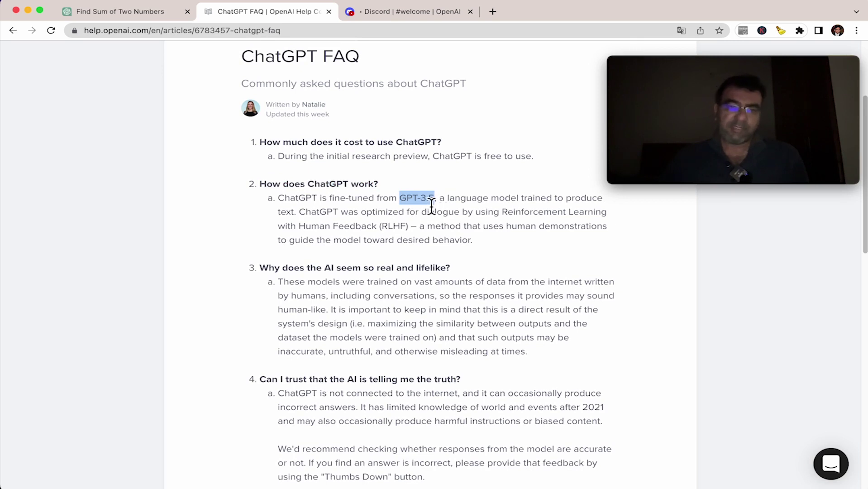
pyautogui.moveTo(435, 206); pyautogui.dragTo(398, 207)
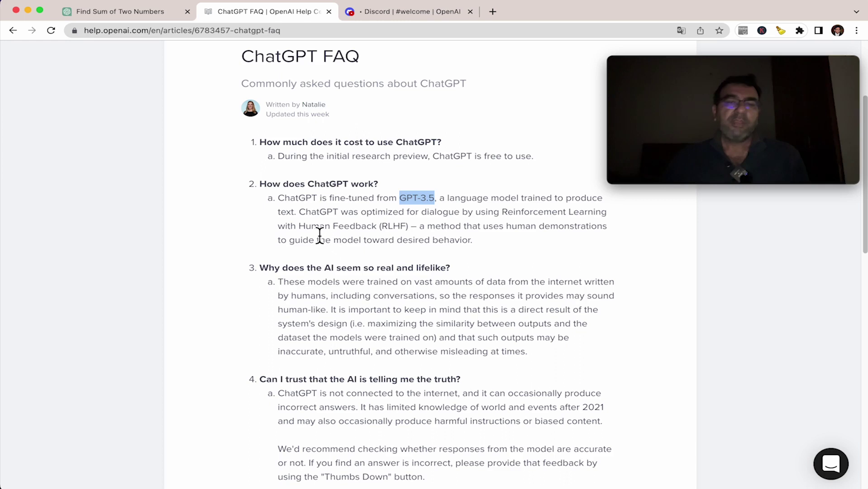
pyautogui.moveTo(306, 229); pyautogui.dragTo(359, 230)
pyautogui.click(318, 182)
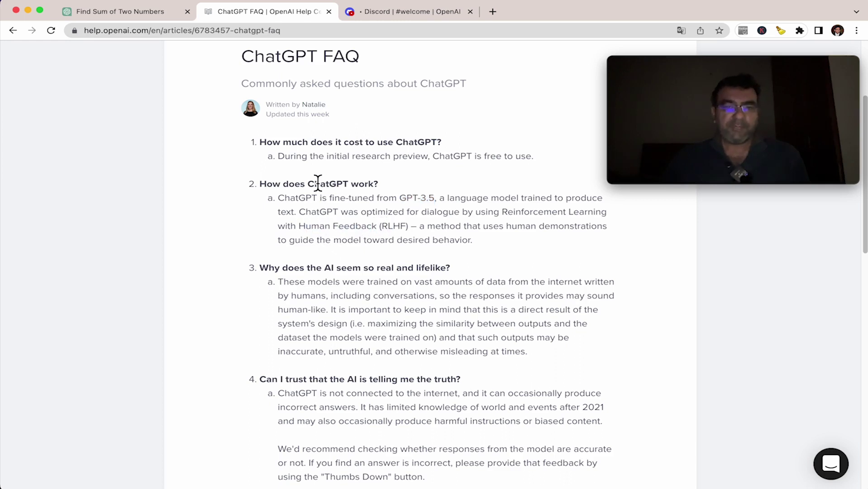
# - Mark the Human Feedback phrase in the second FAQ answer with red annotation, then clear it and highlight the question and answer text
pyautogui.click(282, 211)
pyautogui.moveTo(253, 255)
pyautogui.mouseDown()
pyautogui.moveTo(333, 223)
pyautogui.moveTo(349, 236)
pyautogui.moveTo(260, 223)
pyautogui.mouseUp()
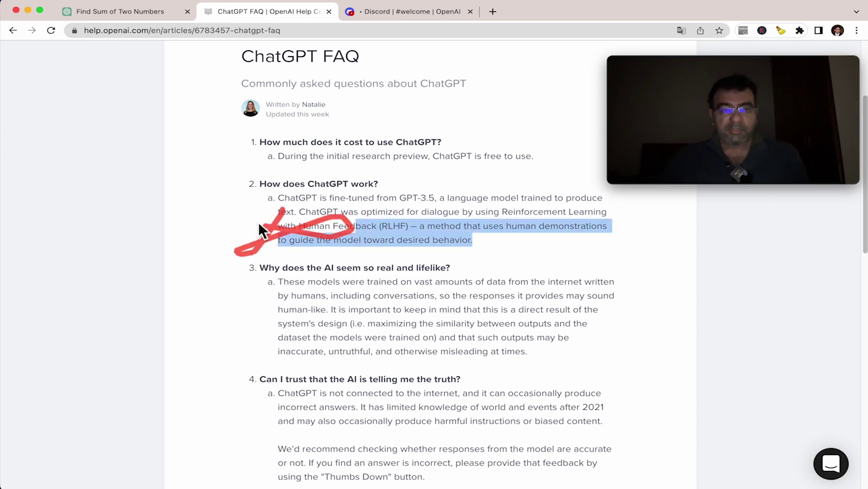
pyautogui.click(290, 206)
pyautogui.moveTo(257, 183); pyautogui.dragTo(496, 231)
# - Skim the remaining ChatGPT FAQ entries and return to the start of the article
pyautogui.scroll(-7, 399, 209)
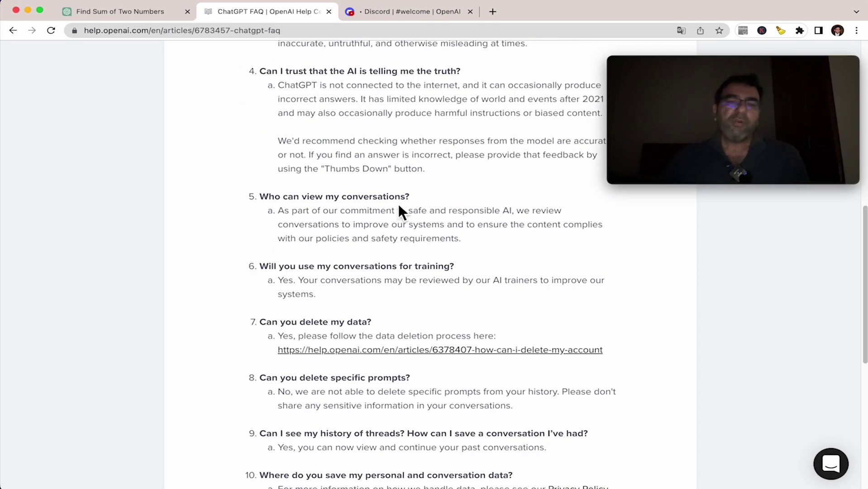
pyautogui.scroll(-6, 394, 249)
pyautogui.scroll(16, 387, 285)
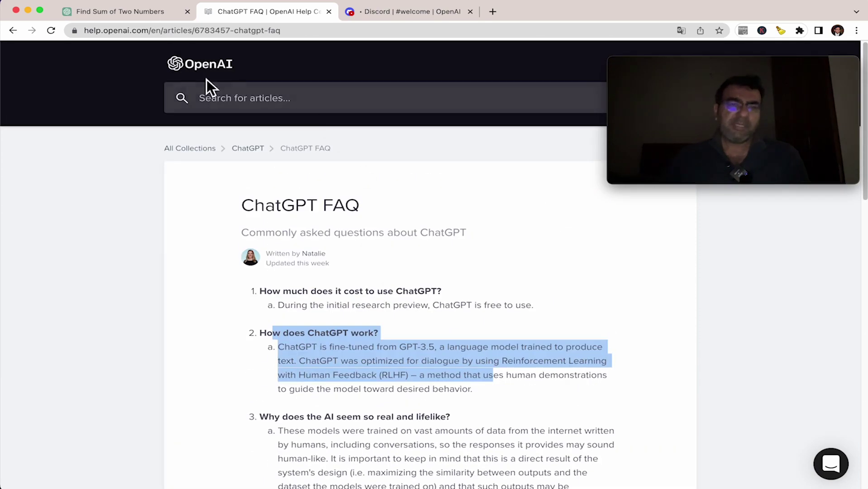
# - Switch to the ChatGPT page and draw a red annotation outline around the Examples, Capabilities and Limitations columns
pyautogui.click(156, 11)
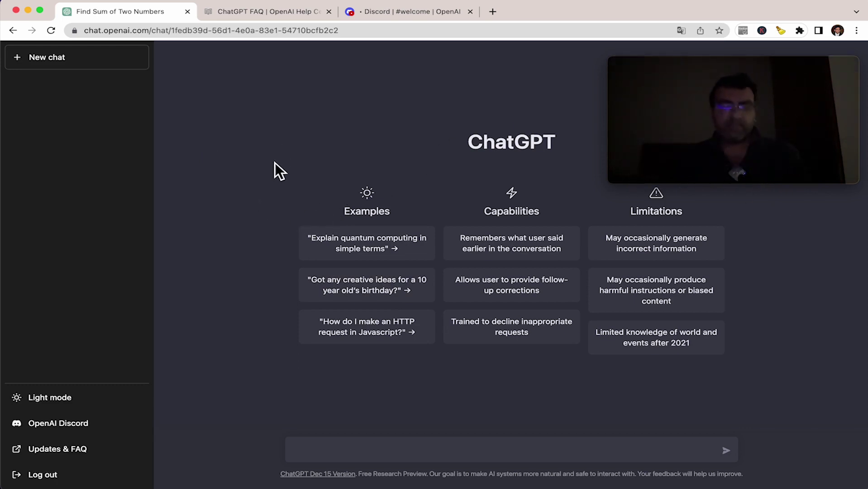
pyautogui.moveTo(259, 152)
pyautogui.mouseDown()
pyautogui.moveTo(552, 151)
pyautogui.moveTo(753, 164)
pyautogui.moveTo(767, 356)
pyautogui.mouseUp()
pyautogui.moveTo(725, 377)
pyautogui.mouseDown()
pyautogui.moveTo(317, 363)
pyautogui.moveTo(256, 253)
pyautogui.moveTo(256, 144)
pyautogui.mouseUp()
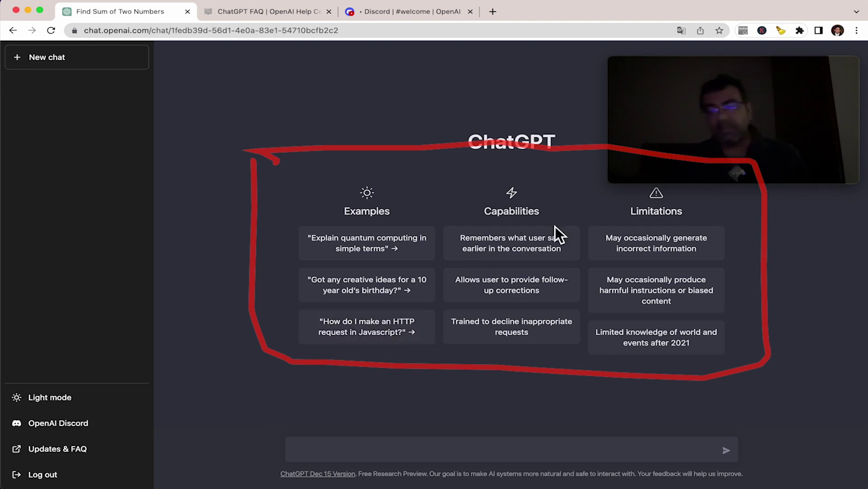
# - Highlight the capability "Remembers what user said earlier in the conversation" several times, leaving it deselected
pyautogui.moveTo(462, 239); pyautogui.dragTo(562, 255)
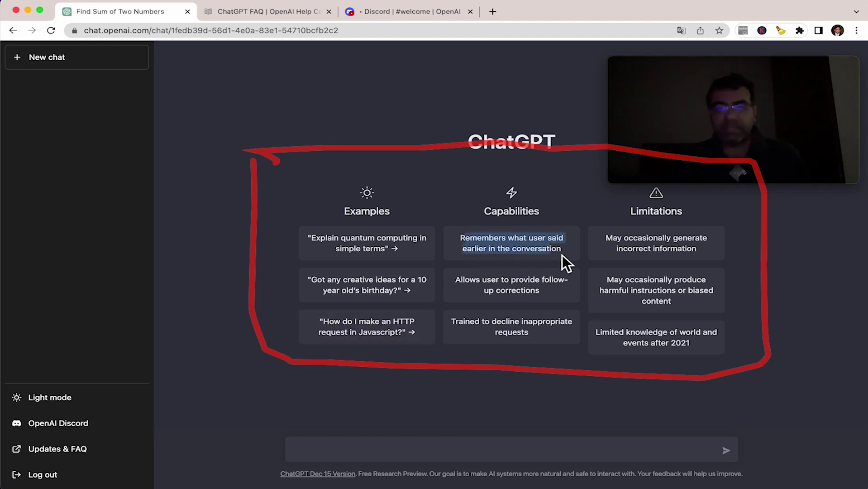
pyautogui.click(469, 246)
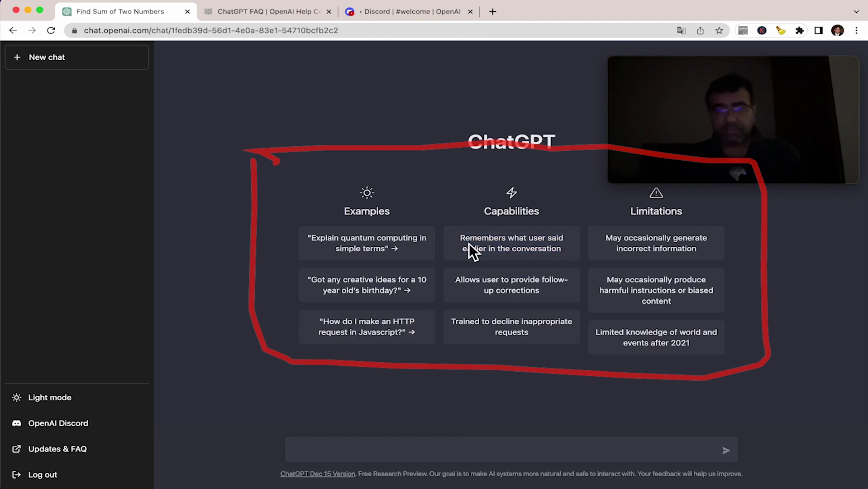
pyautogui.moveTo(461, 238); pyautogui.dragTo(569, 255)
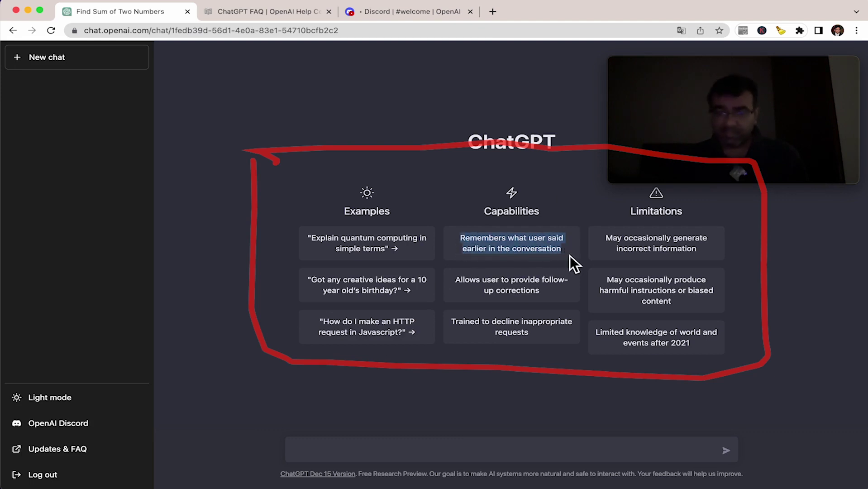
pyautogui.click(569, 254)
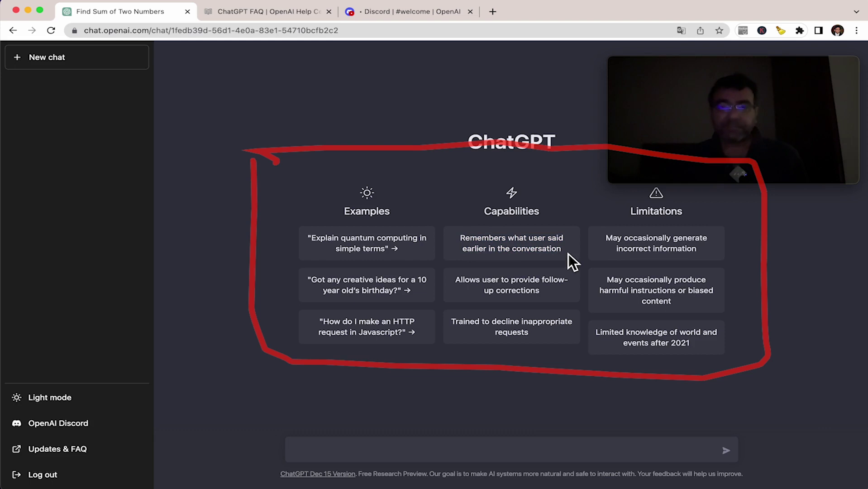
pyautogui.moveTo(568, 253); pyautogui.dragTo(460, 235)
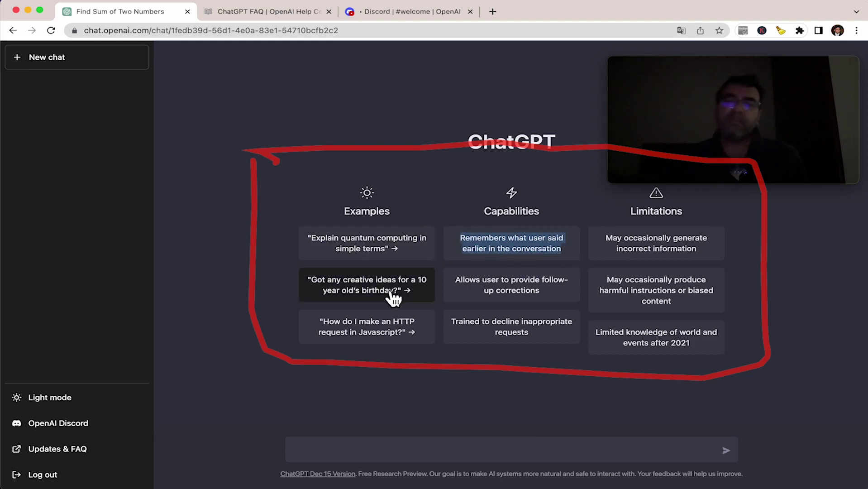
pyautogui.click(482, 250)
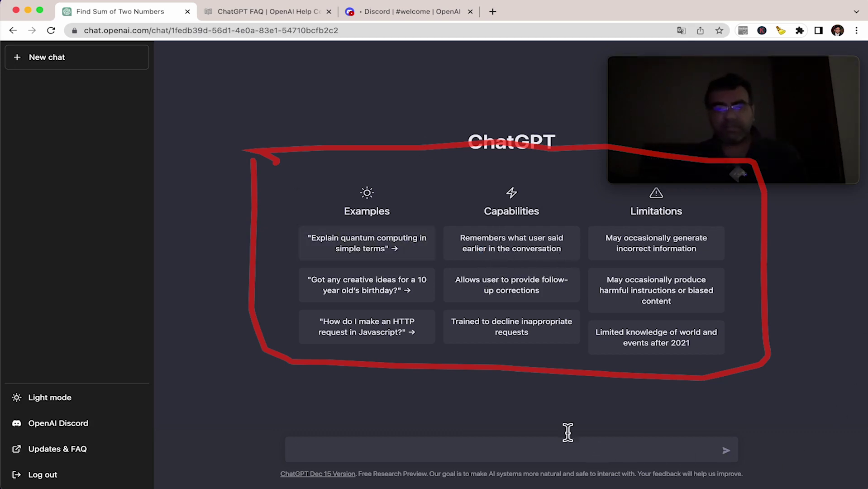
# - Submit the example prompt "Got any creative ideas for a 10 year old's birthday?" and review the response
pyautogui.click(415, 287)
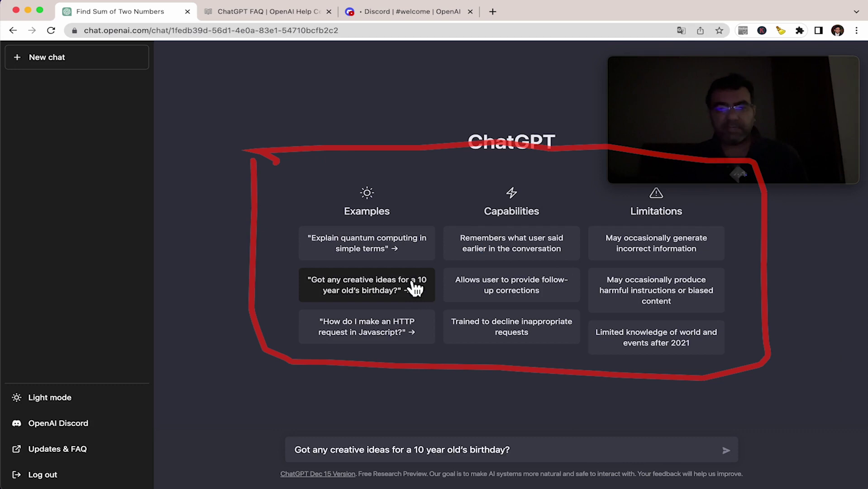
pyautogui.click(725, 451)
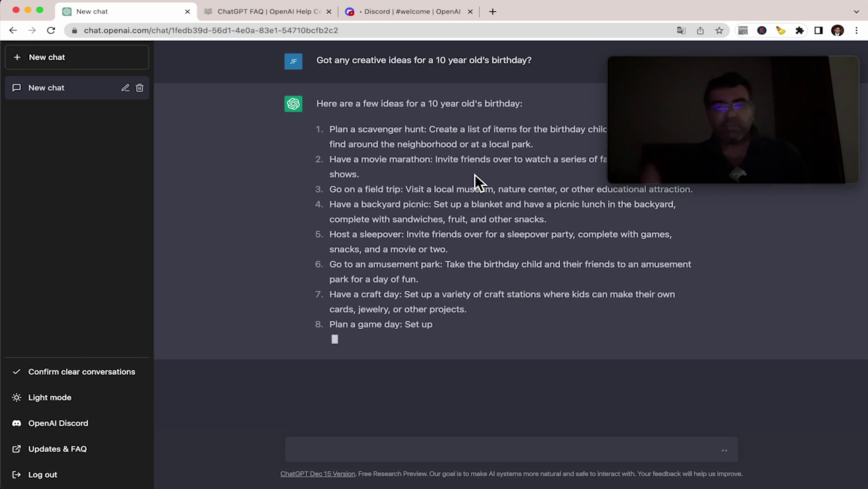
pyautogui.moveTo(388, 129); pyautogui.dragTo(335, 108)
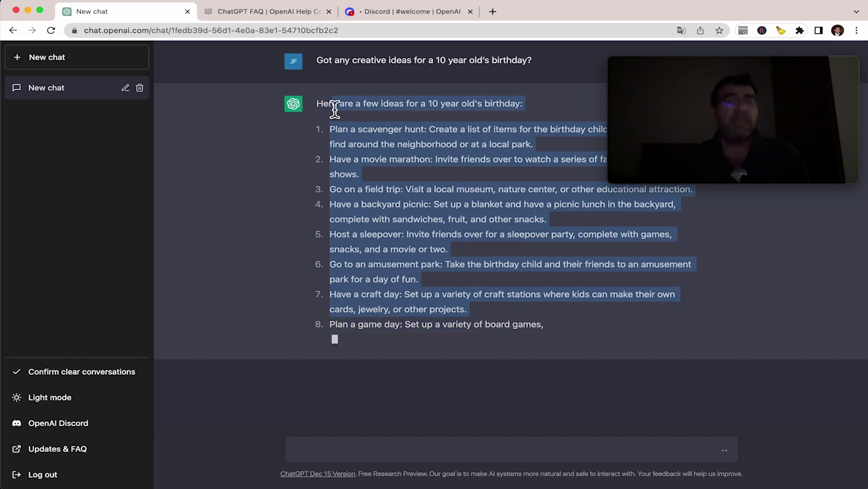
pyautogui.click(421, 144)
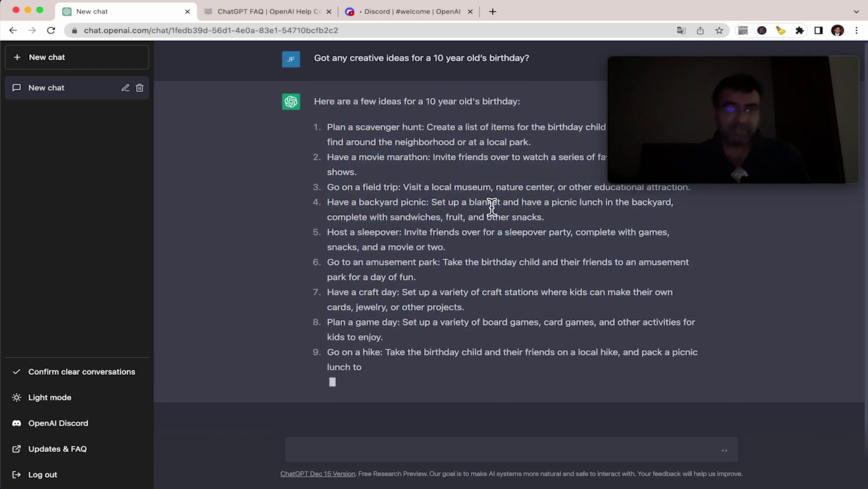
pyautogui.scroll(1, 411, 171)
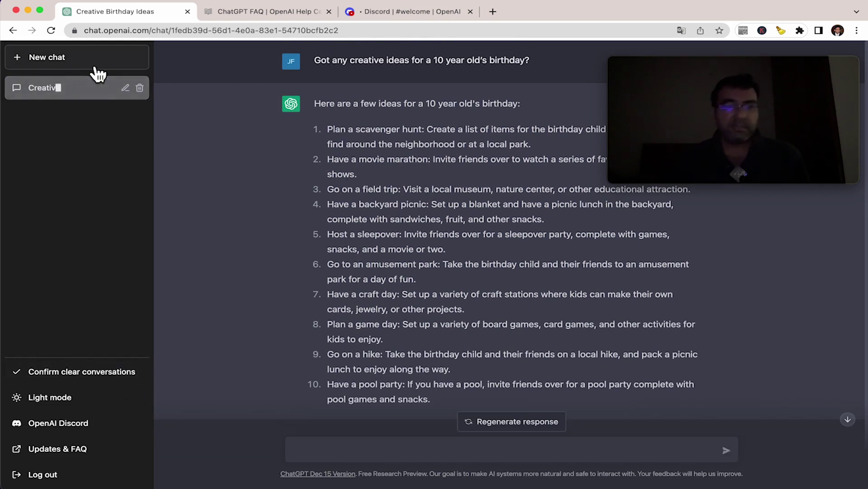
pyautogui.scroll(-1, 458, 315)
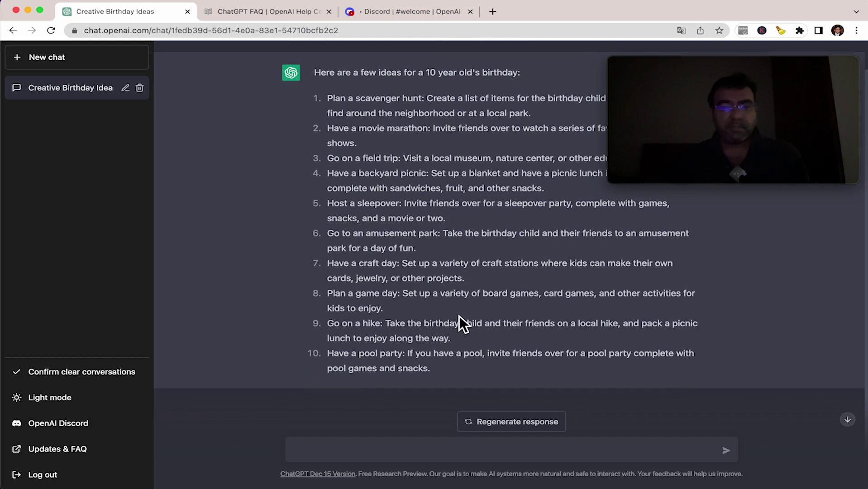
# - Start a new chat and briefly highlight the capability about remembering what the user said earlier
pyautogui.doubleClick(57, 59)
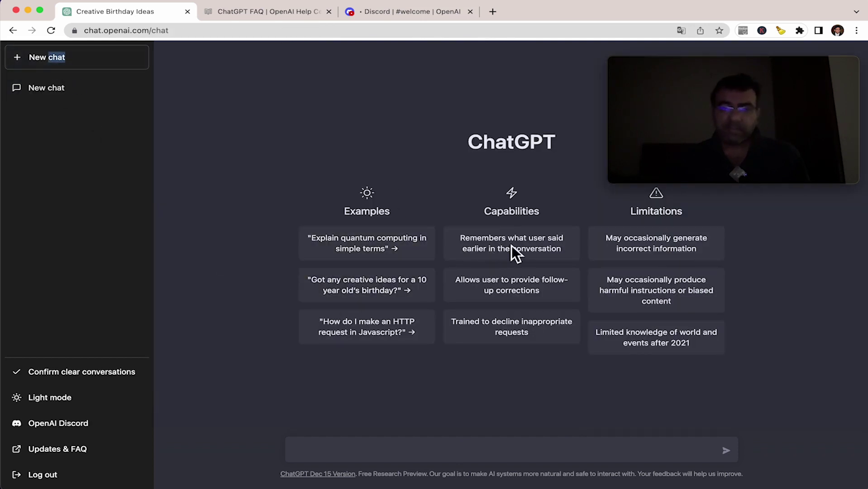
pyautogui.moveTo(558, 250); pyautogui.dragTo(463, 239)
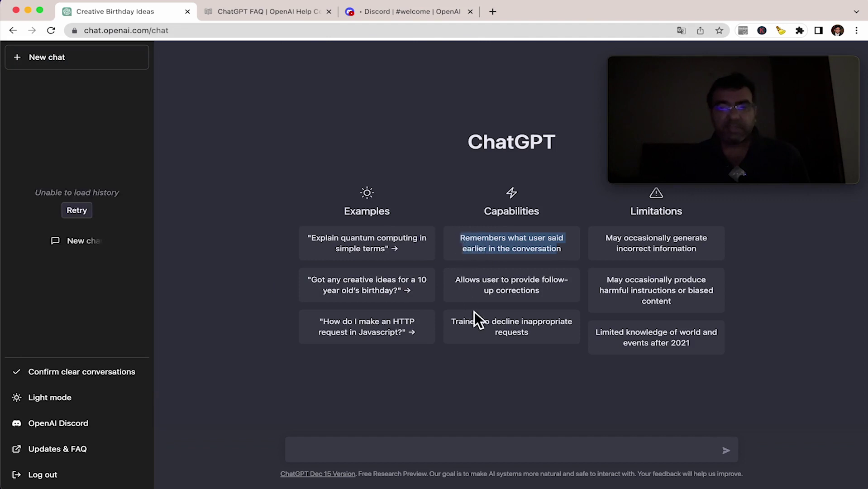
pyautogui.click(513, 296)
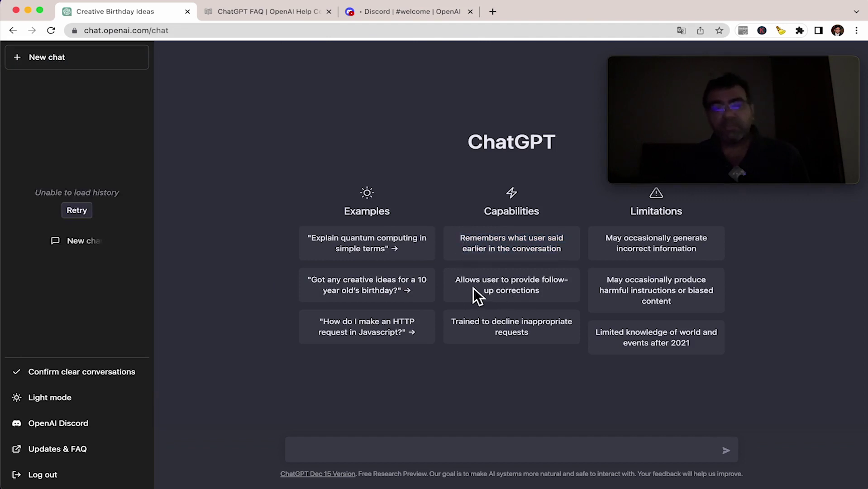
# - Retry loading the chat history and highlight the capability "Allows user to provide follow-up corrections" several times, leaving it deselected
pyautogui.click(77, 210)
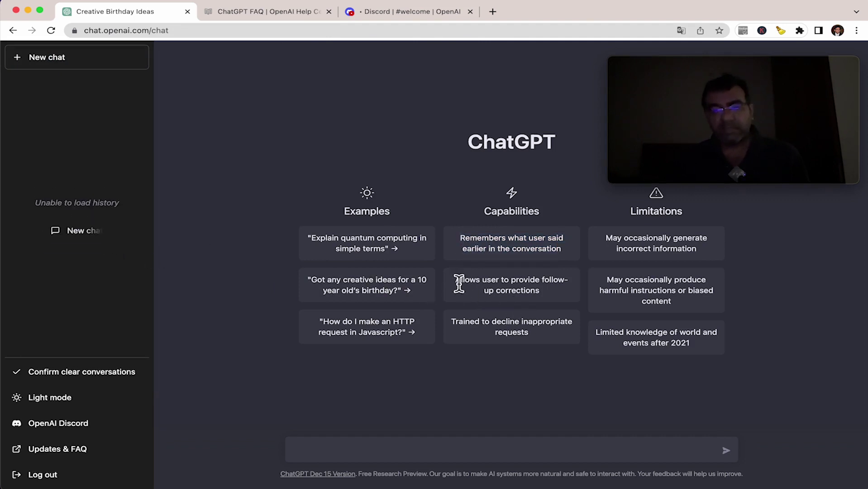
pyautogui.moveTo(461, 286); pyautogui.dragTo(556, 289)
pyautogui.click(557, 293)
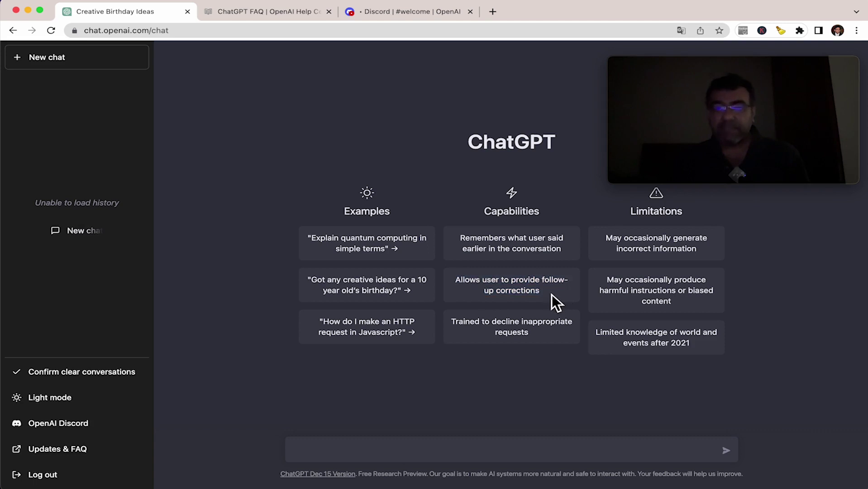
pyautogui.moveTo(482, 289); pyautogui.dragTo(450, 275)
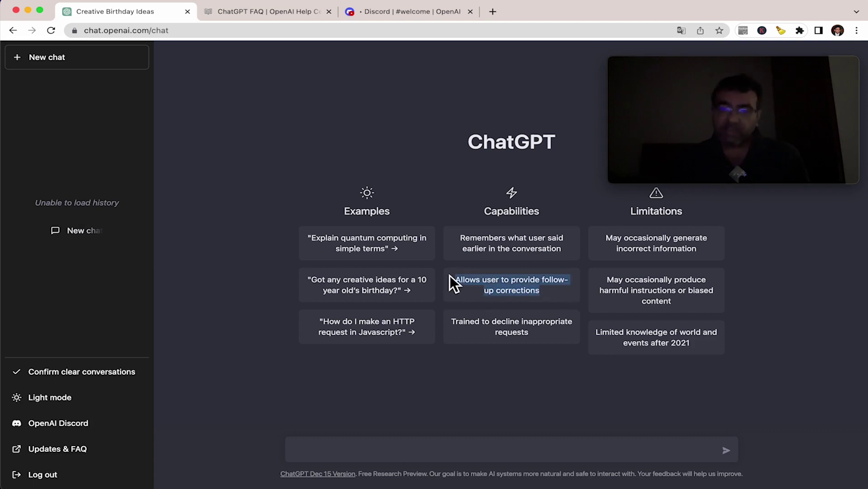
pyautogui.click(519, 286)
pyautogui.tripleClick(527, 294)
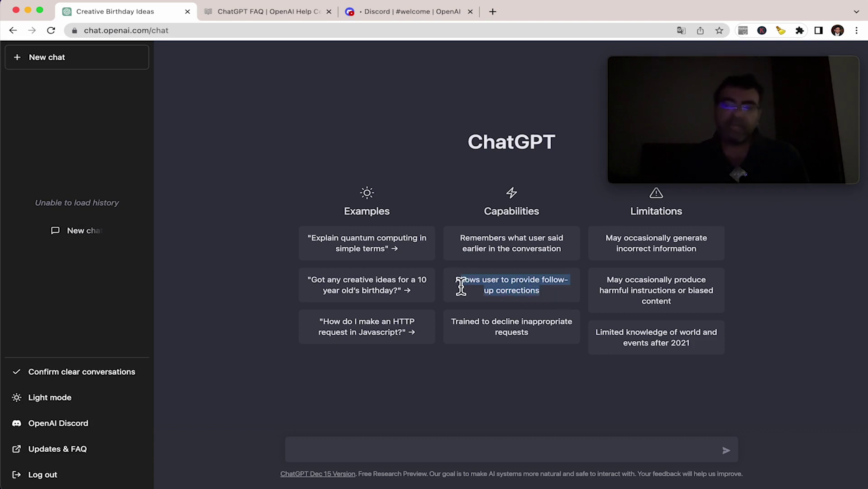
pyautogui.click(535, 294)
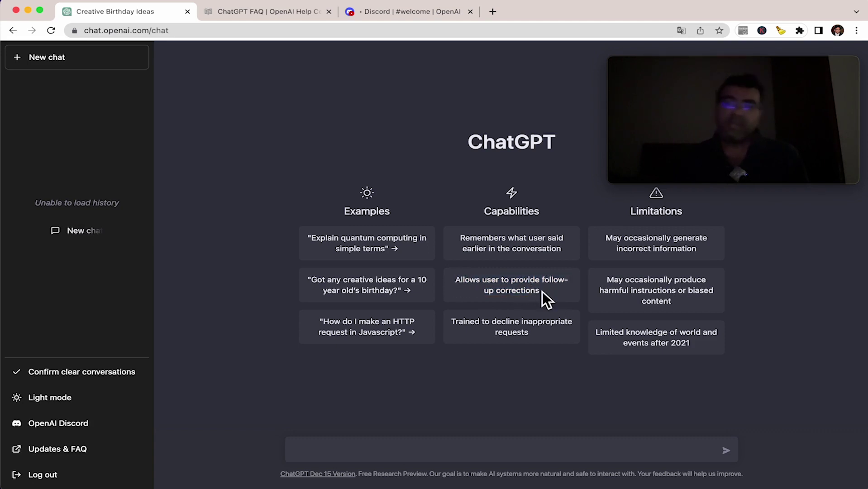
pyautogui.moveTo(540, 292); pyautogui.dragTo(563, 296)
pyautogui.click(500, 287)
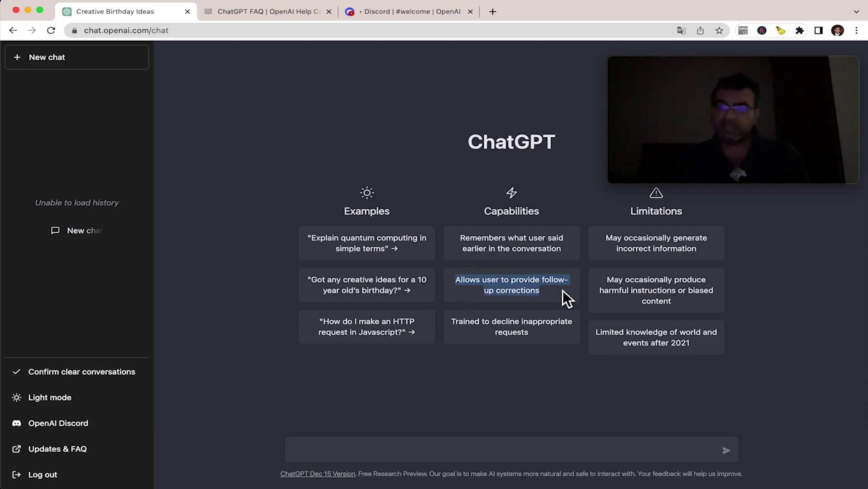
pyautogui.moveTo(561, 291); pyautogui.dragTo(459, 283)
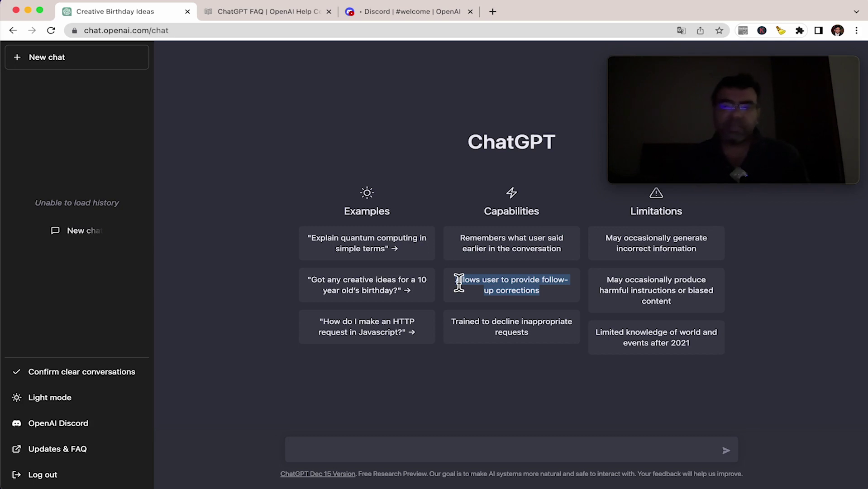
pyautogui.click(482, 280)
pyautogui.tripleClick(484, 285)
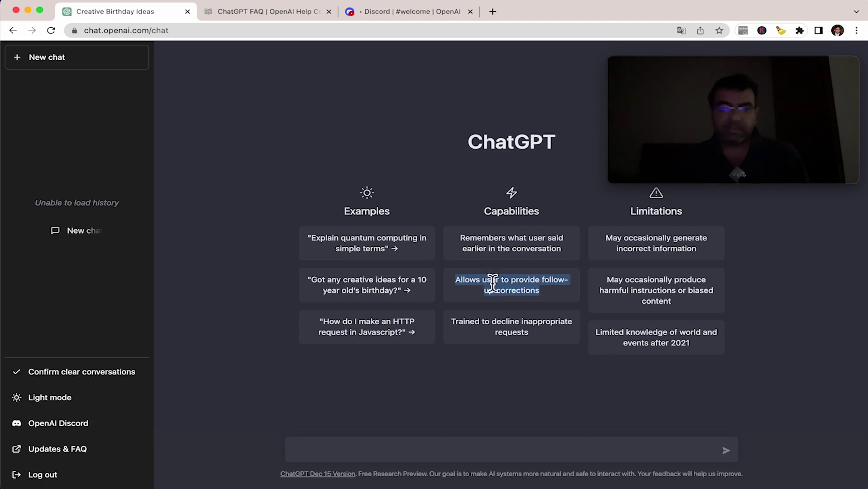
pyautogui.click(522, 378)
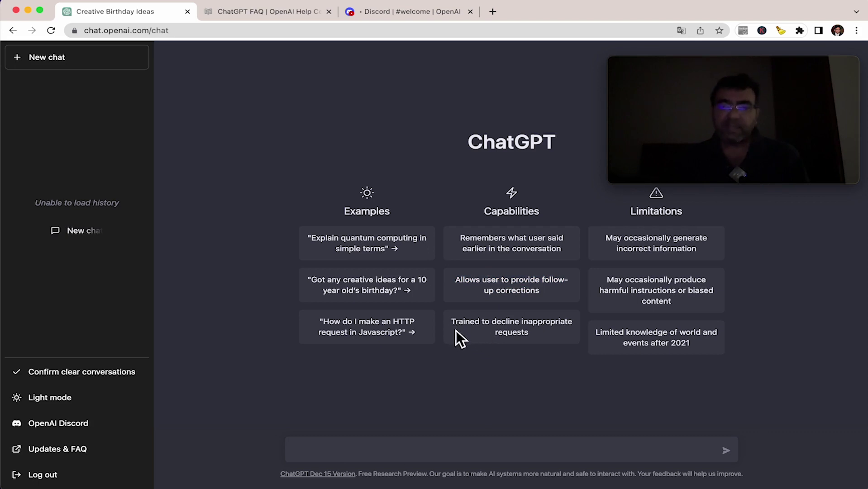
# - Highlight the capability "Trained to decline inappropriate requests" several times, leaving its text selected
pyautogui.moveTo(453, 327)
pyautogui.mouseDown()
pyautogui.moveTo(563, 328)
pyautogui.moveTo(470, 325)
pyautogui.mouseUp()
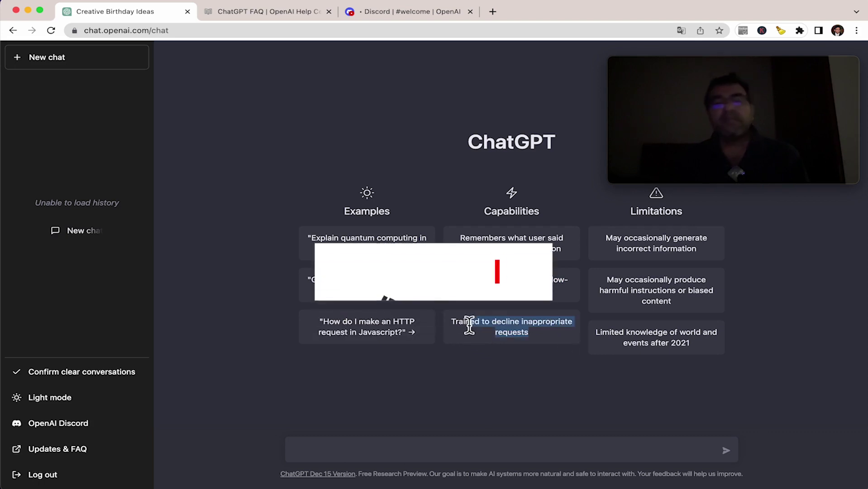
pyautogui.click(500, 356)
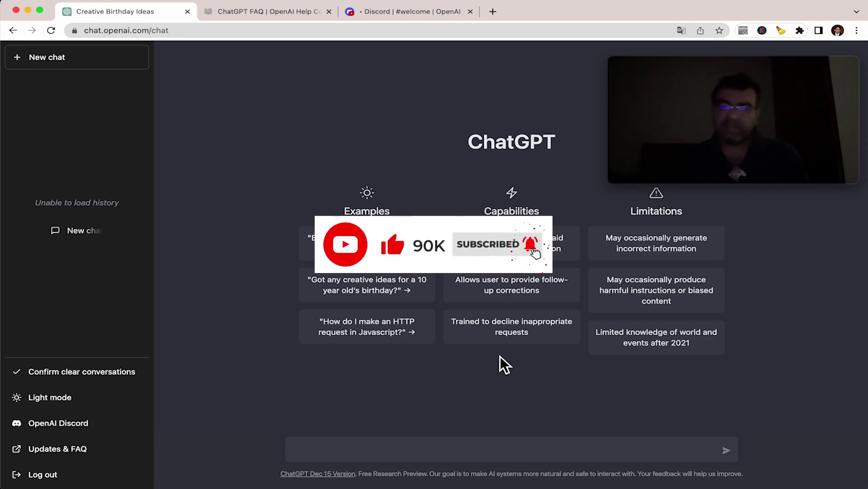
pyautogui.moveTo(674, 136)
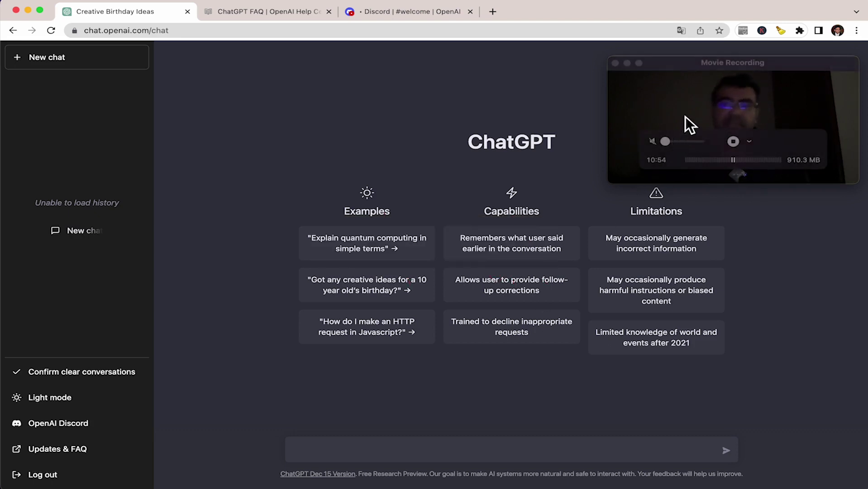
pyautogui.moveTo(451, 322); pyautogui.dragTo(573, 346)
pyautogui.moveTo(527, 363); pyautogui.dragTo(478, 348)
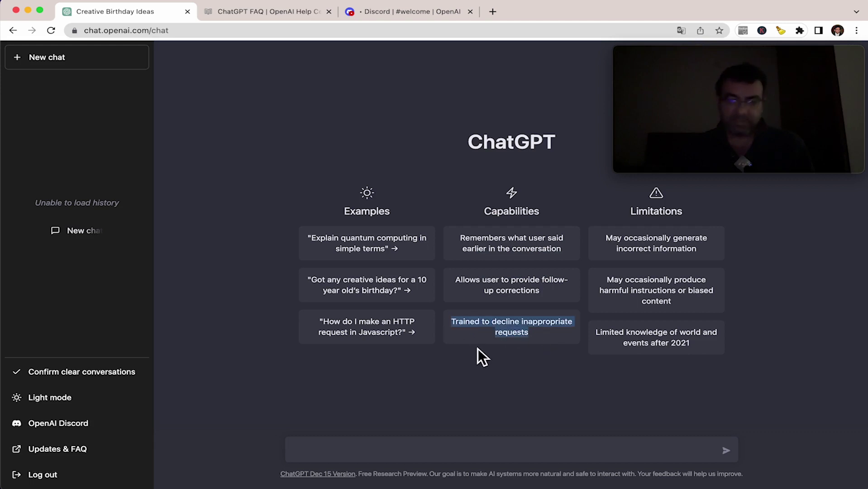
pyautogui.click(477, 348)
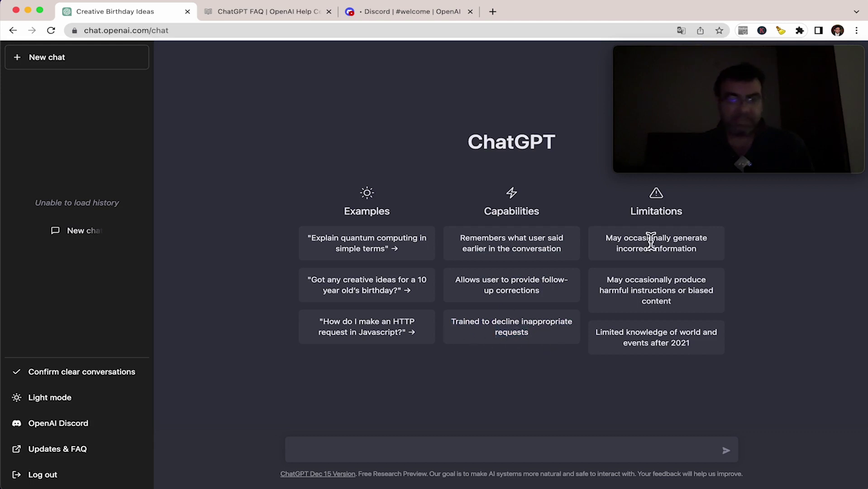
pyautogui.tripleClick(525, 323)
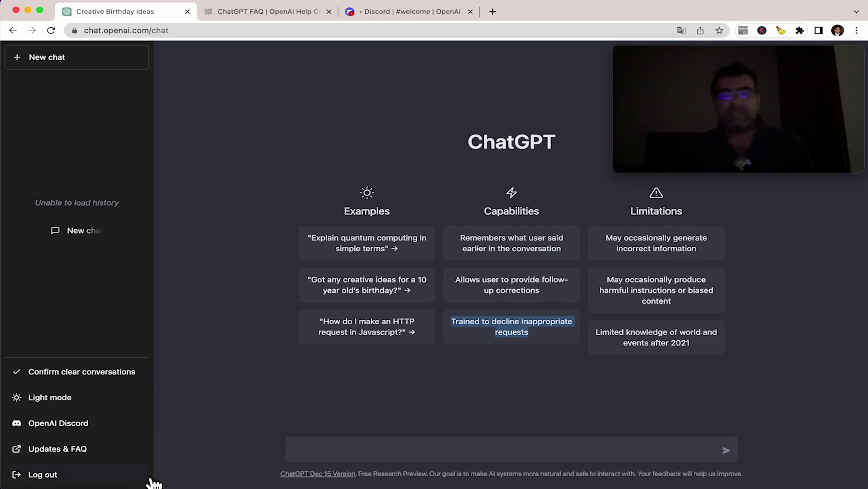
# - Draw a red annotation outline around the Limitations column and clear the text selection
pyautogui.moveTo(397, 318)
pyautogui.mouseDown()
pyautogui.moveTo(509, 276)
pyautogui.moveTo(575, 209)
pyautogui.mouseUp()
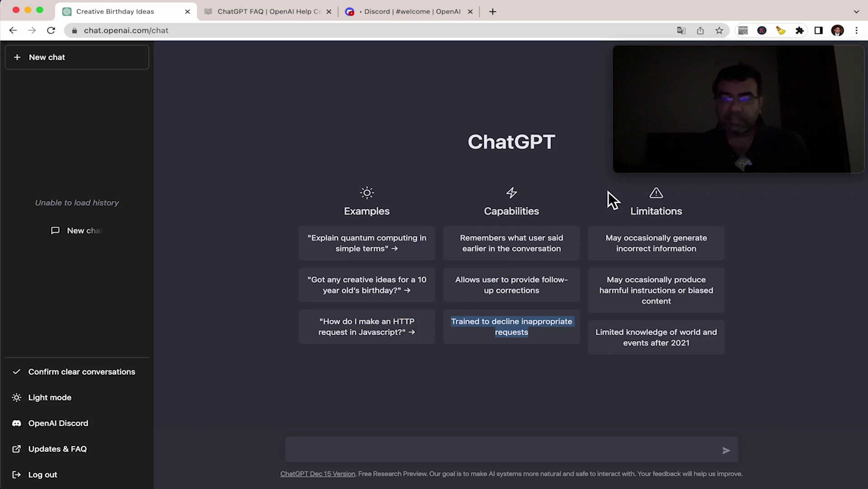
pyautogui.moveTo(603, 188)
pyautogui.mouseDown()
pyautogui.moveTo(725, 199)
pyautogui.moveTo(741, 357)
pyautogui.moveTo(588, 359)
pyautogui.moveTo(580, 214)
pyautogui.mouseUp()
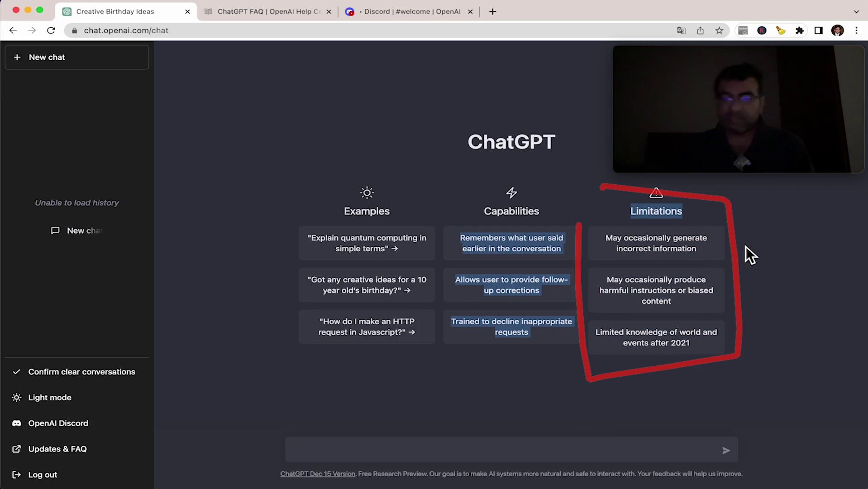
pyautogui.click(680, 245)
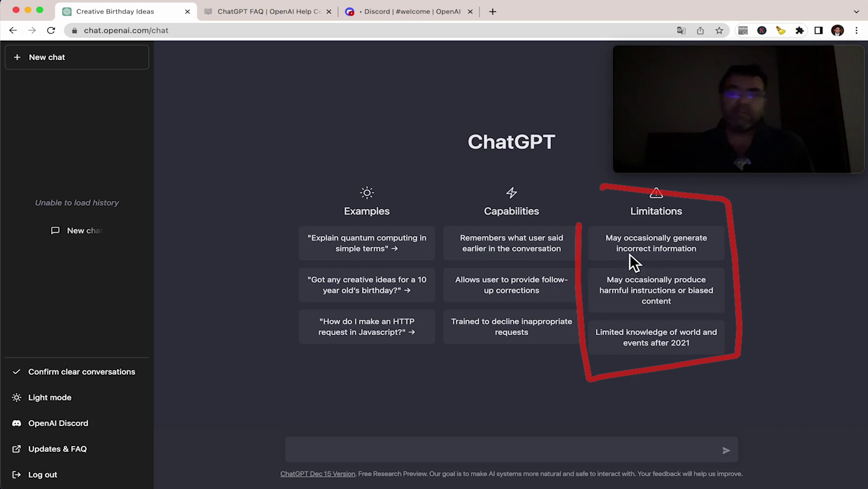
# - Highlight the limitation "May occasionally generate incorrect information" several times, leaving it deselected
pyautogui.moveTo(610, 243); pyautogui.dragTo(712, 247)
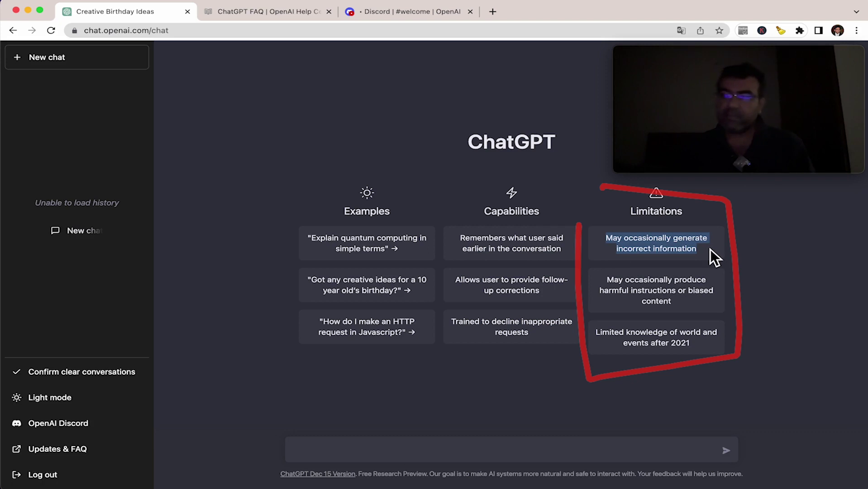
pyautogui.moveTo(710, 249); pyautogui.dragTo(612, 234)
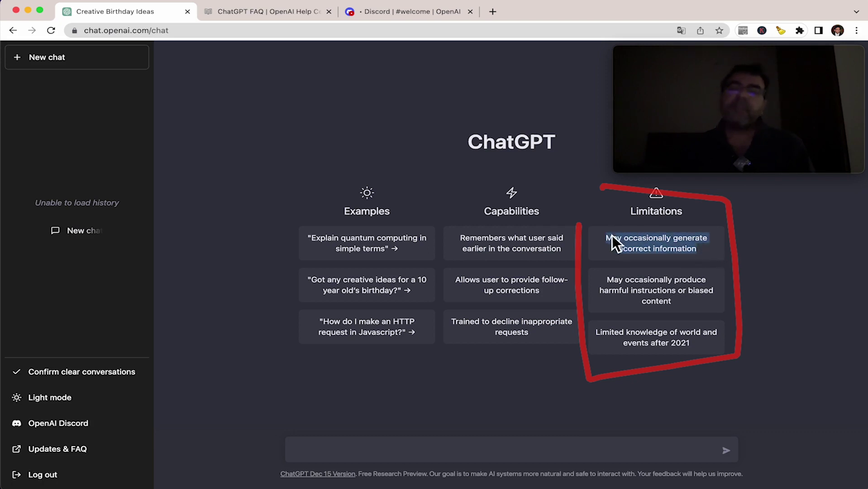
pyautogui.click(713, 252)
pyautogui.moveTo(713, 252); pyautogui.dragTo(623, 248)
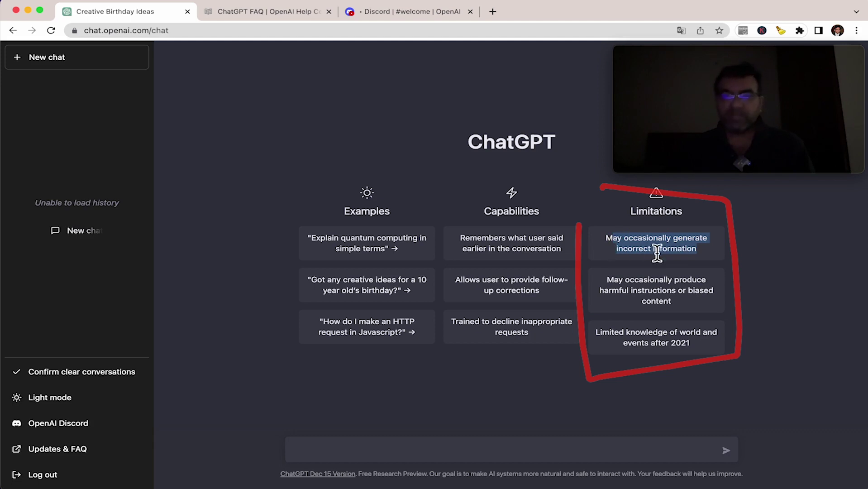
pyautogui.moveTo(688, 256); pyautogui.dragTo(594, 240)
pyautogui.click(624, 251)
pyautogui.click(706, 251)
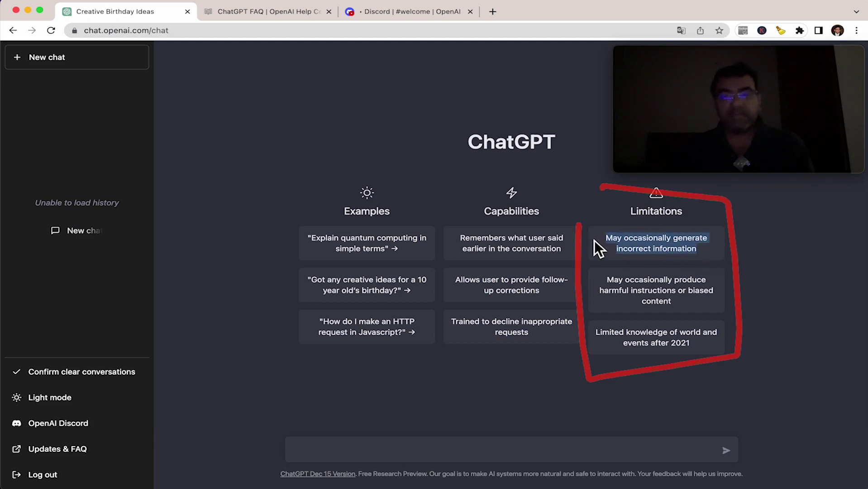
pyautogui.click(635, 245)
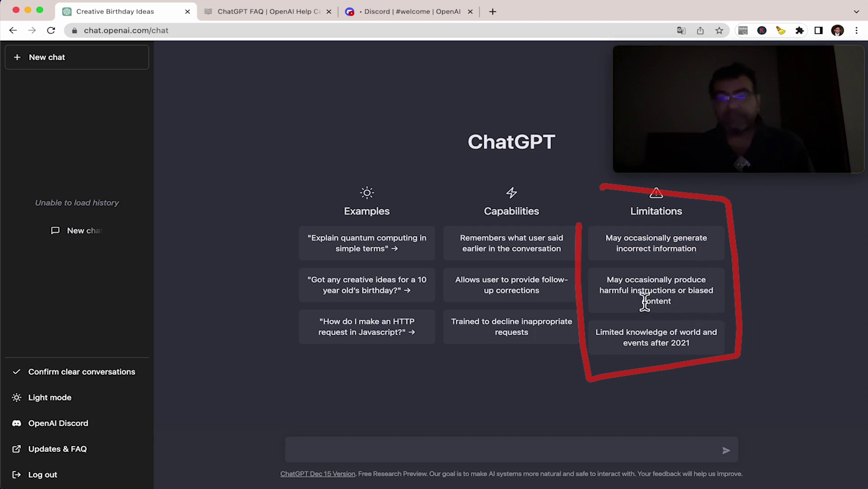
# - Highlight parts and then all of the limitation "May occasionally produce harmful instructions or biased content", leaving it deselected
pyautogui.moveTo(612, 296); pyautogui.dragTo(719, 301)
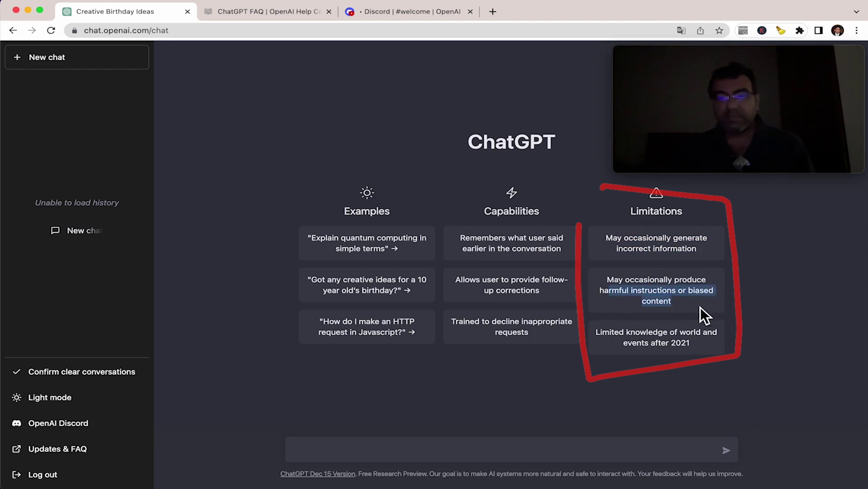
pyautogui.click(698, 303)
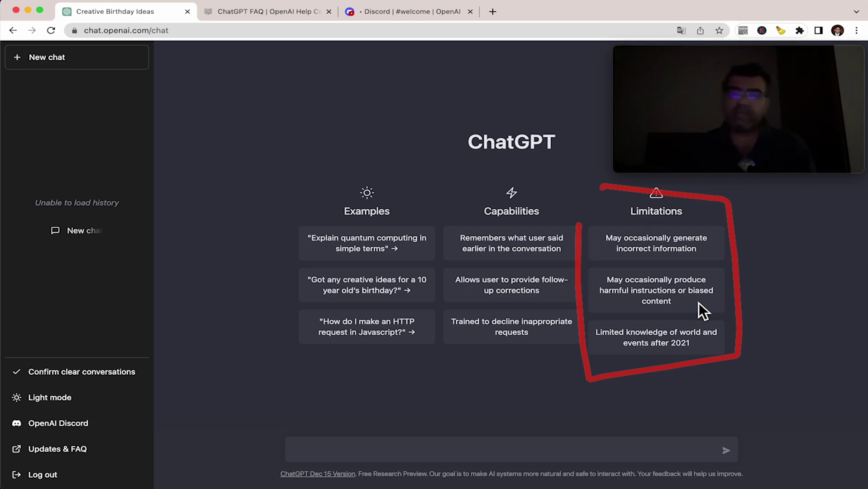
pyautogui.moveTo(688, 292); pyautogui.dragTo(696, 304)
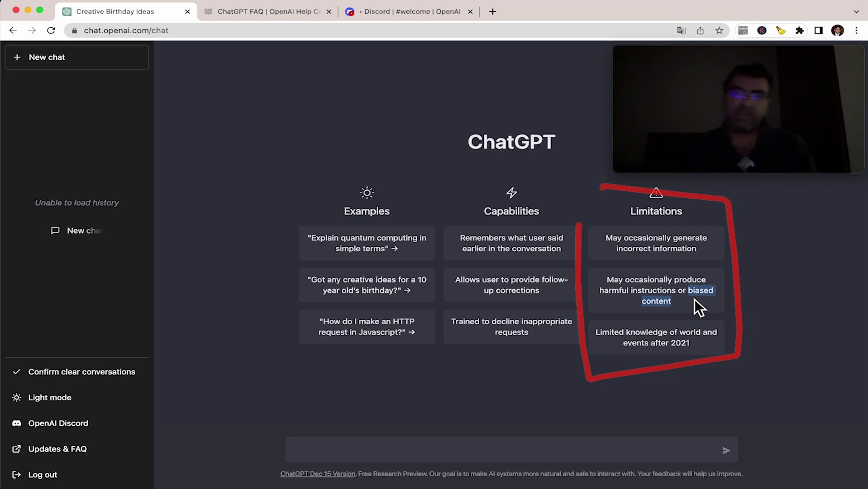
pyautogui.click(701, 300)
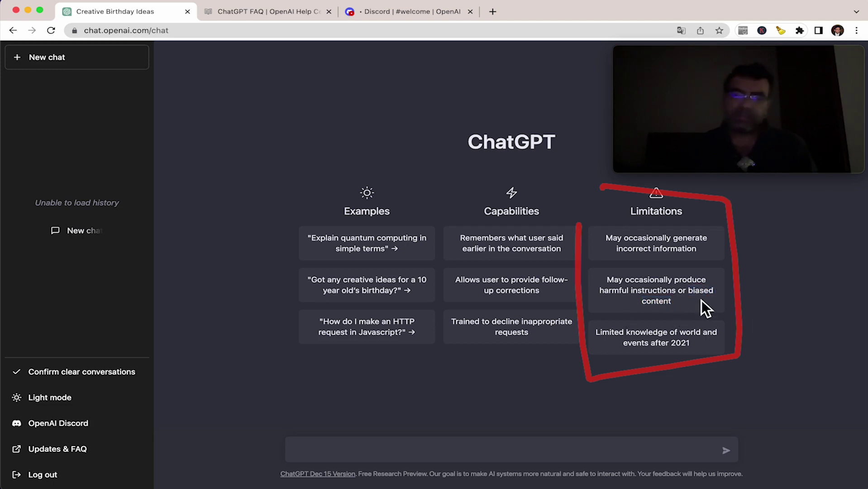
pyautogui.moveTo(606, 279)
pyautogui.mouseDown()
pyautogui.moveTo(688, 307)
pyautogui.moveTo(591, 280)
pyautogui.mouseUp()
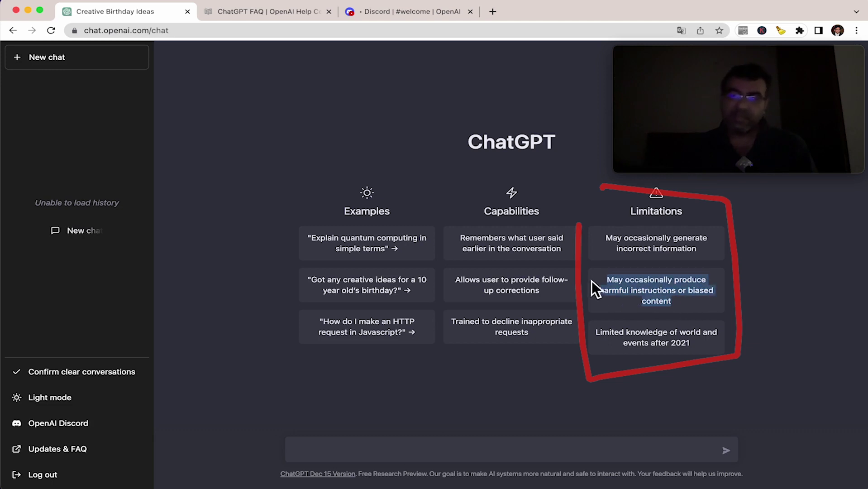
pyautogui.click(652, 293)
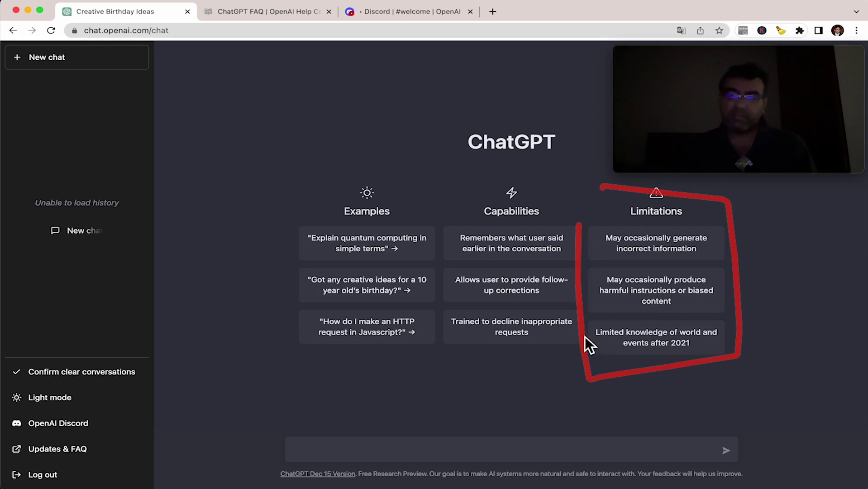
# - Highlight the limitation "Limited knowledge of world and events after 2021" several times, leaving it deselected
pyautogui.moveTo(694, 348); pyautogui.dragTo(601, 337)
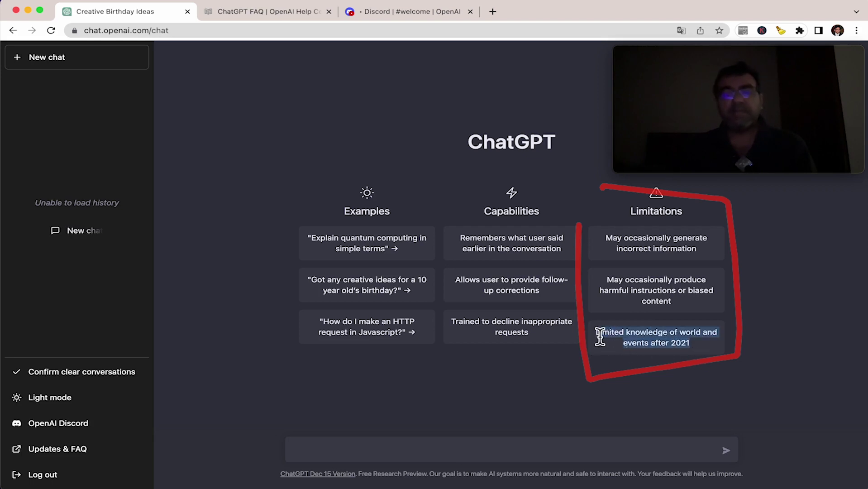
pyautogui.click(654, 347)
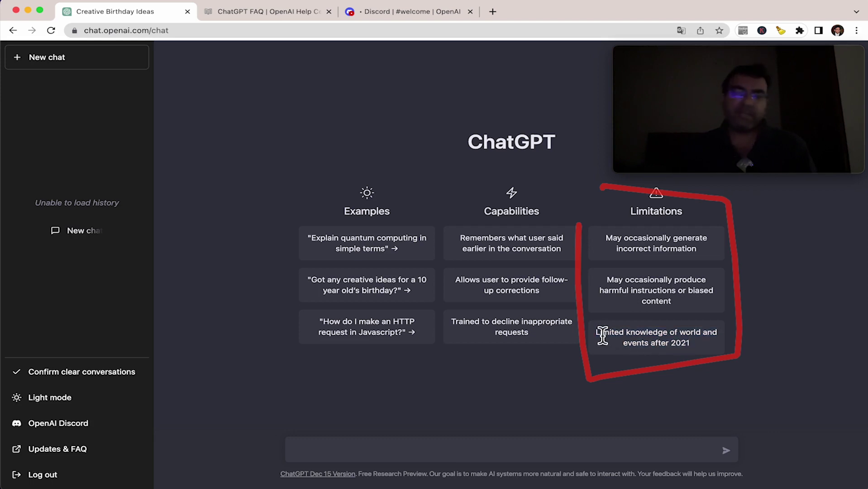
pyautogui.moveTo(597, 333)
pyautogui.mouseDown()
pyautogui.moveTo(712, 338)
pyautogui.moveTo(707, 345)
pyautogui.moveTo(601, 334)
pyautogui.mouseUp()
pyautogui.click(696, 344)
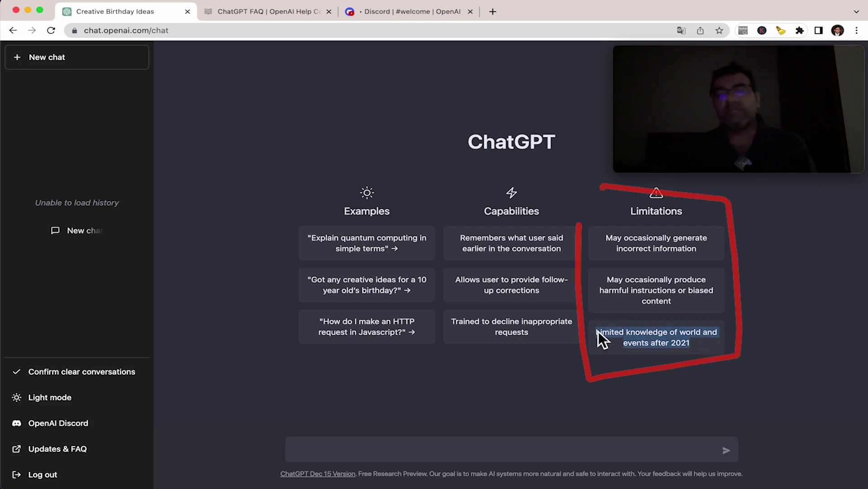
pyautogui.tripleClick(663, 350)
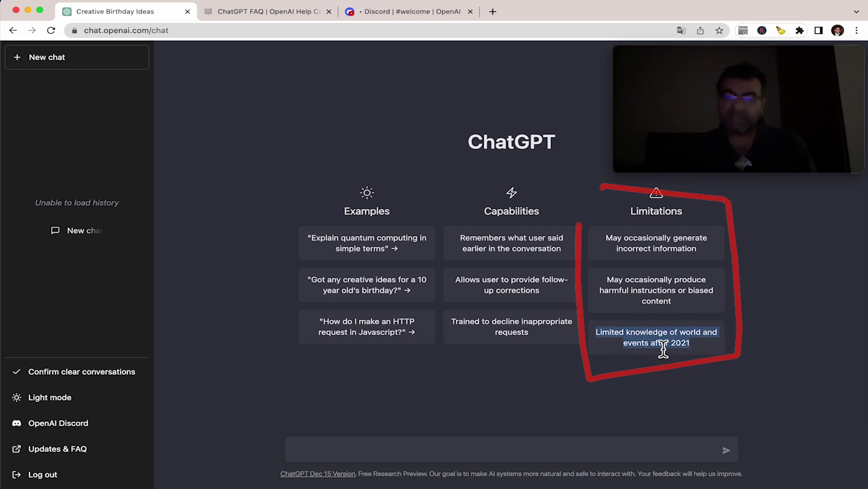
pyautogui.tripleClick(654, 344)
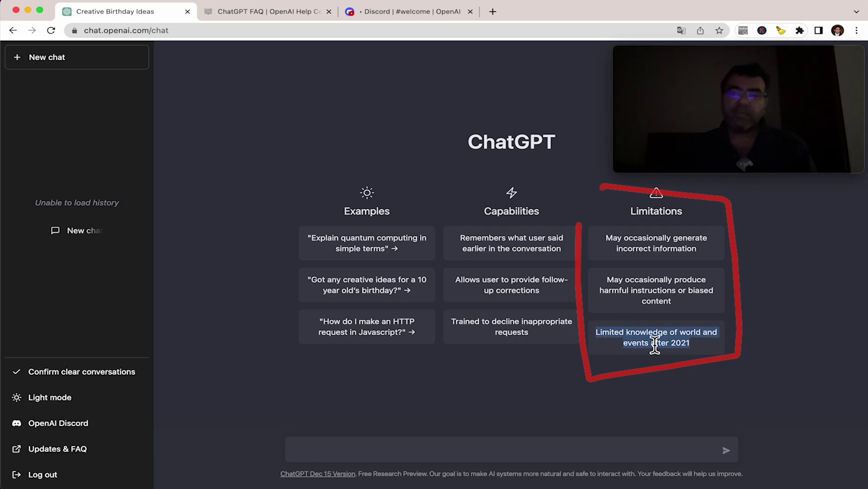
pyautogui.click(605, 341)
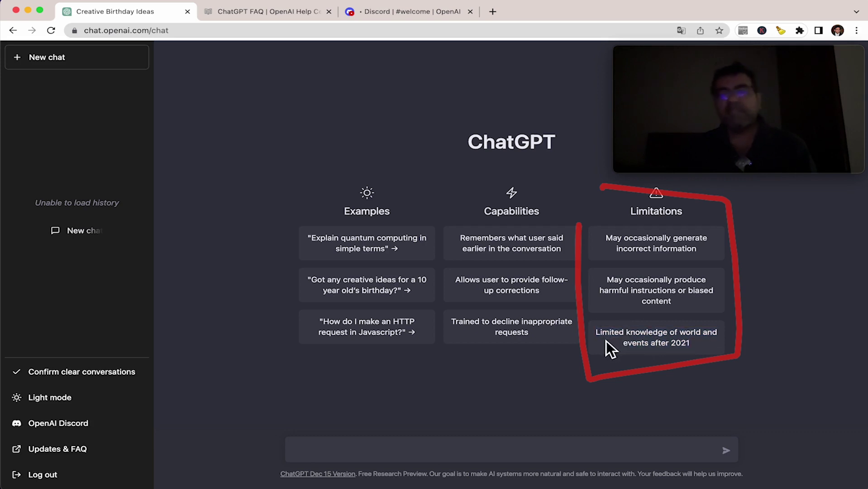
# - Highlight the last limitation and the whole Limitations column, and clear both the selection and the red annotation outline
pyautogui.moveTo(599, 338)
pyautogui.mouseDown()
pyautogui.moveTo(720, 350)
pyautogui.moveTo(591, 328)
pyautogui.mouseUp()
pyautogui.click(692, 347)
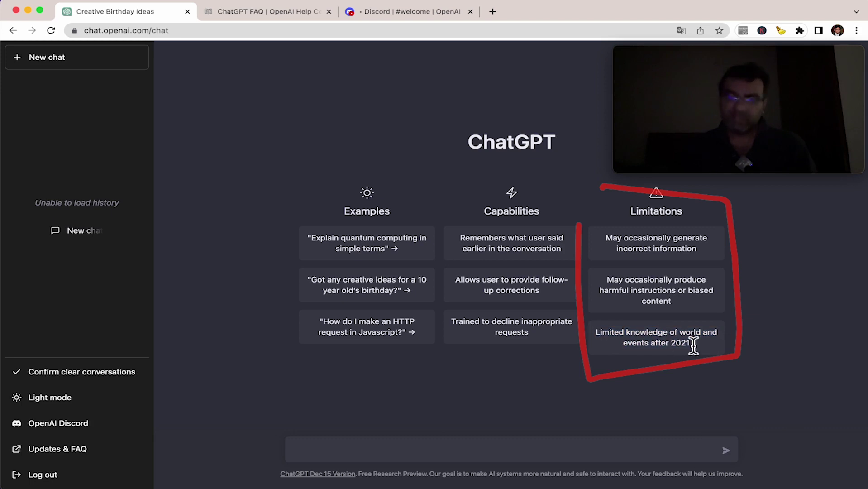
pyautogui.moveTo(645, 351); pyautogui.dragTo(602, 331)
pyautogui.click(664, 346)
pyautogui.moveTo(643, 352); pyautogui.dragTo(585, 336)
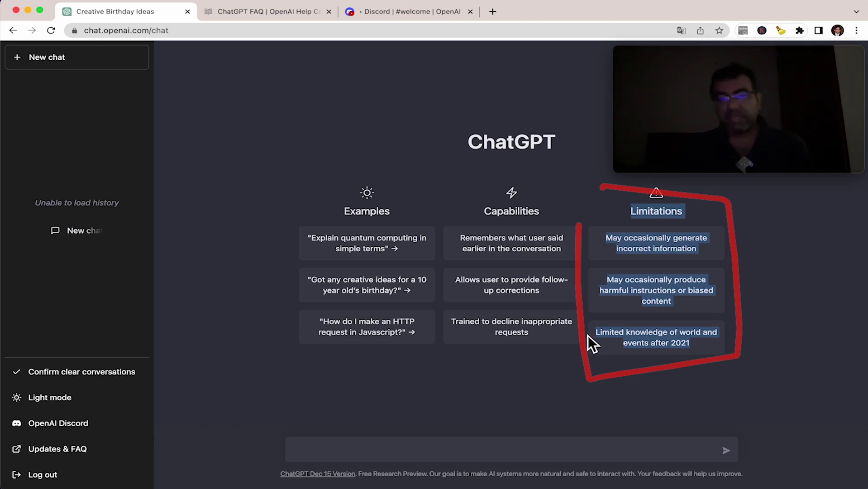
pyautogui.click(501, 363)
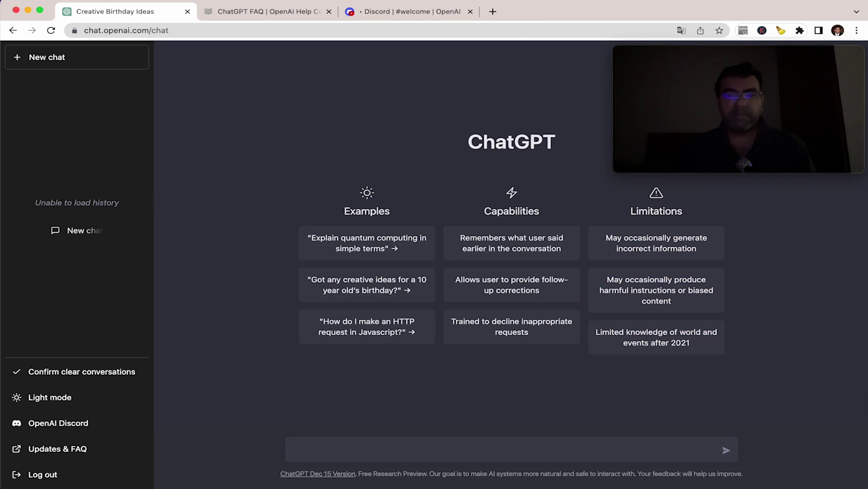
# - Try to ask ChatGPT "what is 10 + 9?" in the current chat
pyautogui.click(388, 448)
pyautogui.write('what is 10 + 9')
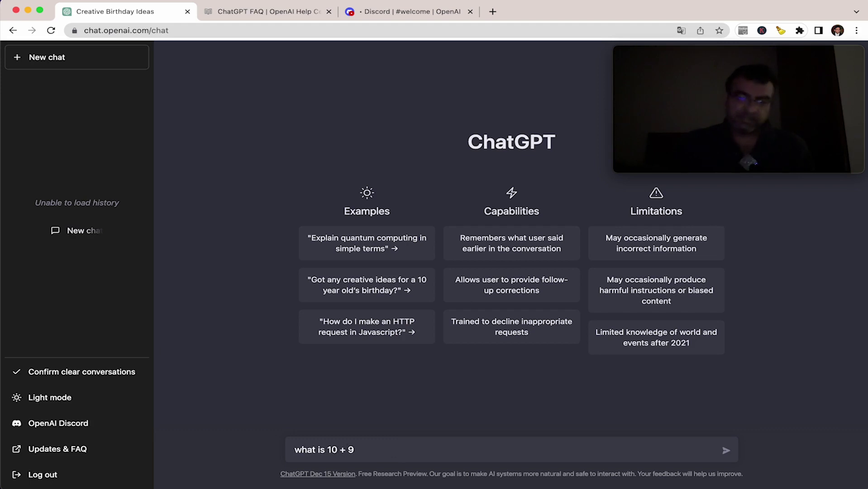
pyautogui.write('?')
pyautogui.press('Return')
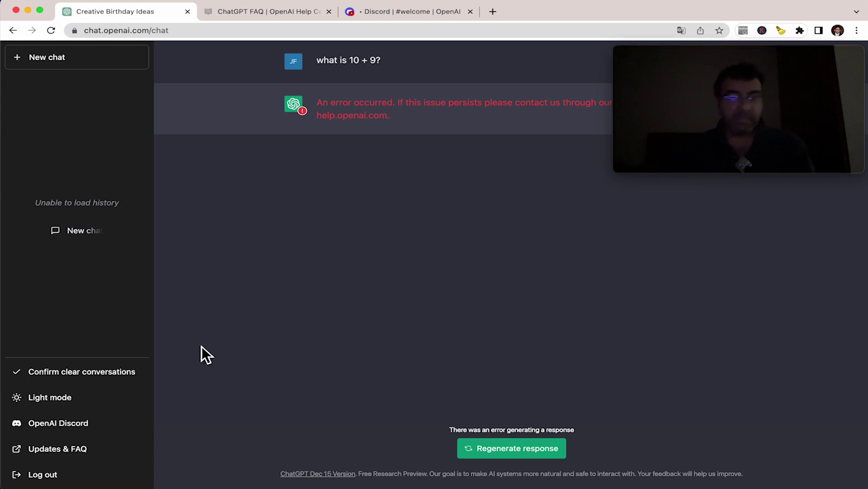
# - Reload the chat page at chat.openai.com/chat and ask "what is 10 + 9?" in a new chat
pyautogui.click(229, 35)
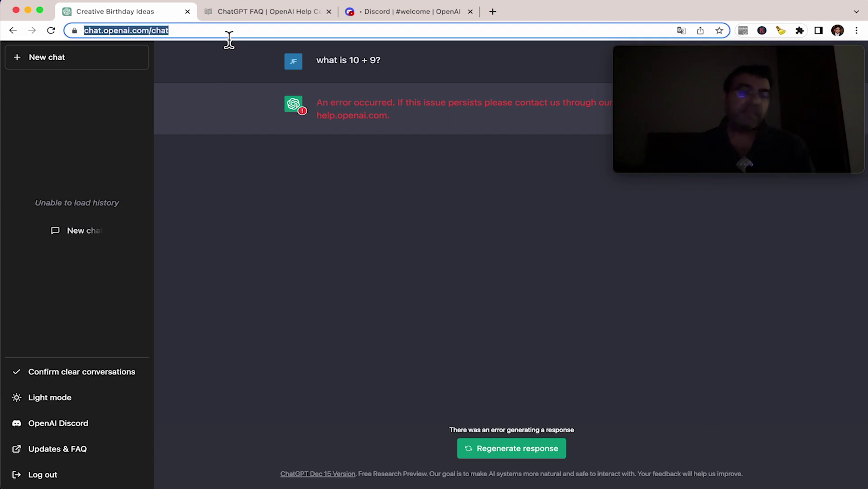
pyautogui.press('Return')
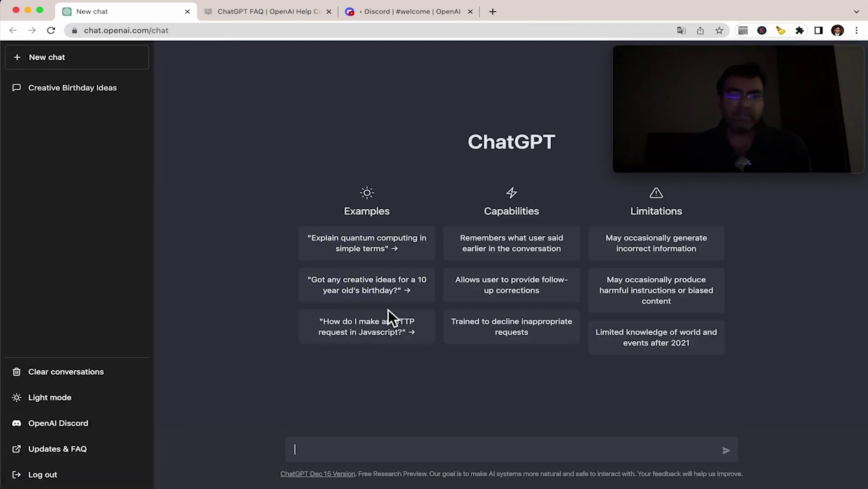
pyautogui.write('what is ')
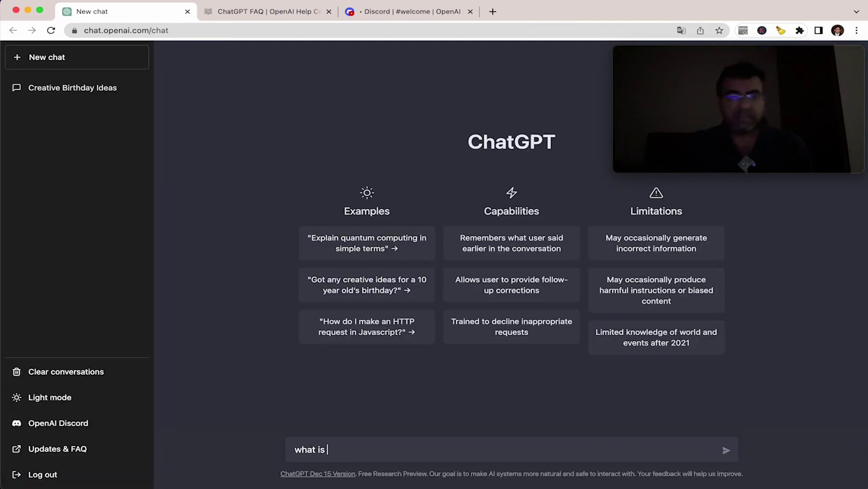
pyautogui.write('10 + 9?')
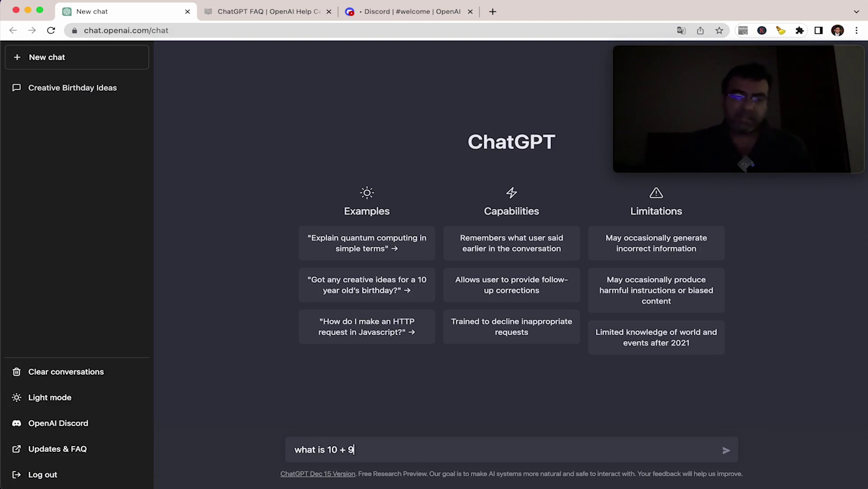
pyautogui.press('Return')
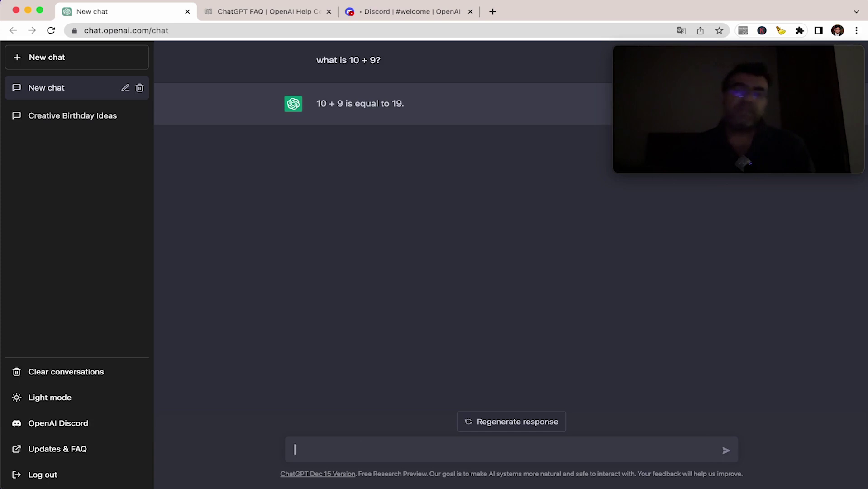
# - Highlight the question "what is 10 + 9?" and its answer in turn, leaving both deselected
pyautogui.moveTo(678, 123); pyautogui.dragTo(717, 204)
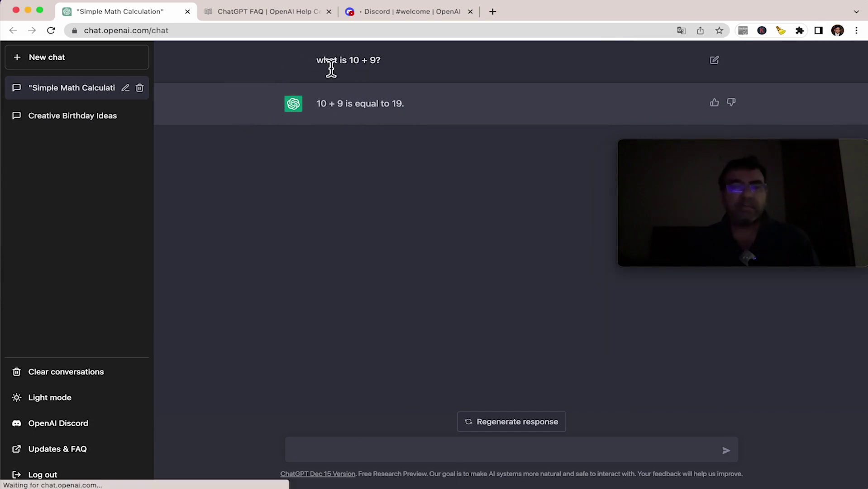
pyautogui.moveTo(398, 61); pyautogui.dragTo(316, 57)
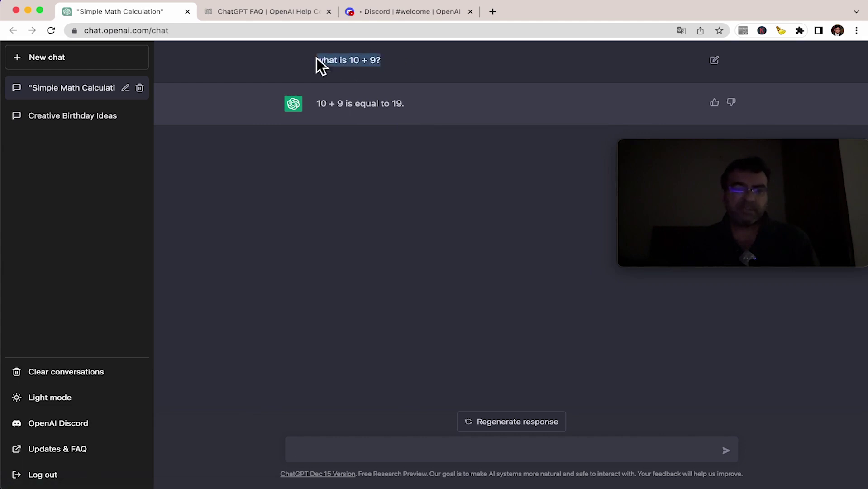
pyautogui.click(403, 107)
pyautogui.moveTo(378, 107); pyautogui.dragTo(268, 116)
pyautogui.click(245, 117)
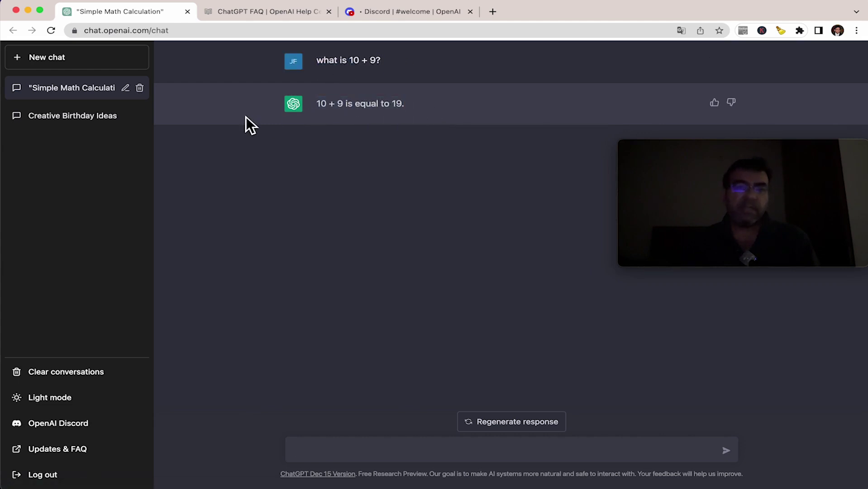
# - Give the answer to "what is 10 + 9?" a thumbs-up rating, close the feedback form, and regenerate the response twice
pyautogui.click(714, 103)
pyautogui.click(655, 319)
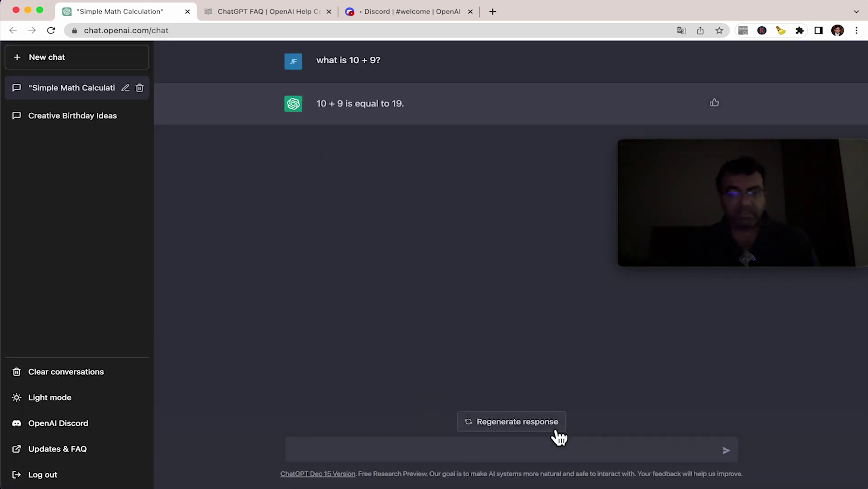
pyautogui.click(519, 425)
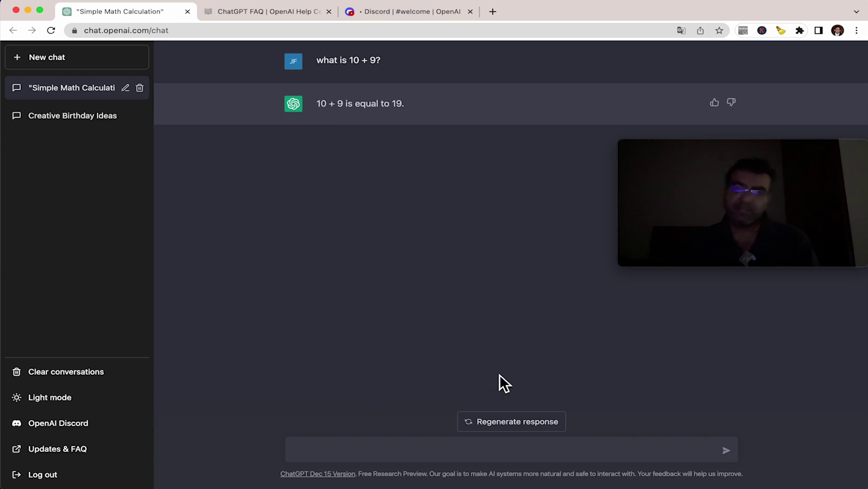
pyautogui.click(523, 423)
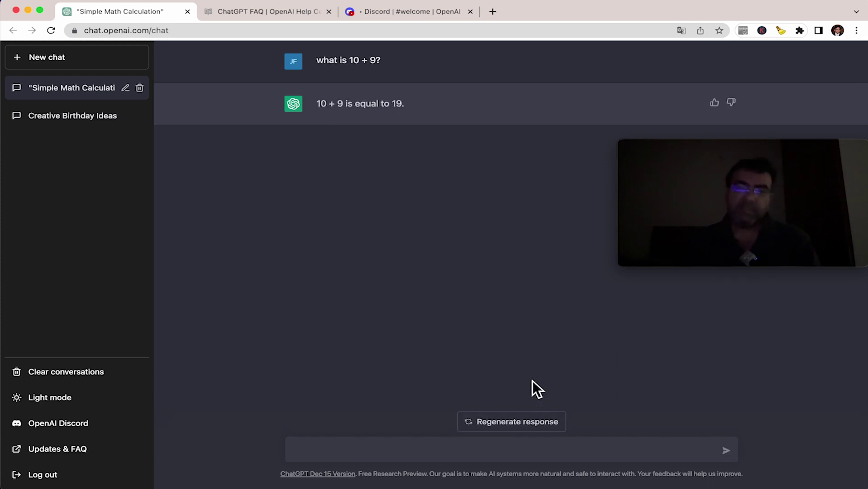
# - Challenge the answer by sending the follow-up prompt "10 +9 = 20?" in the same chat
pyautogui.click(443, 452)
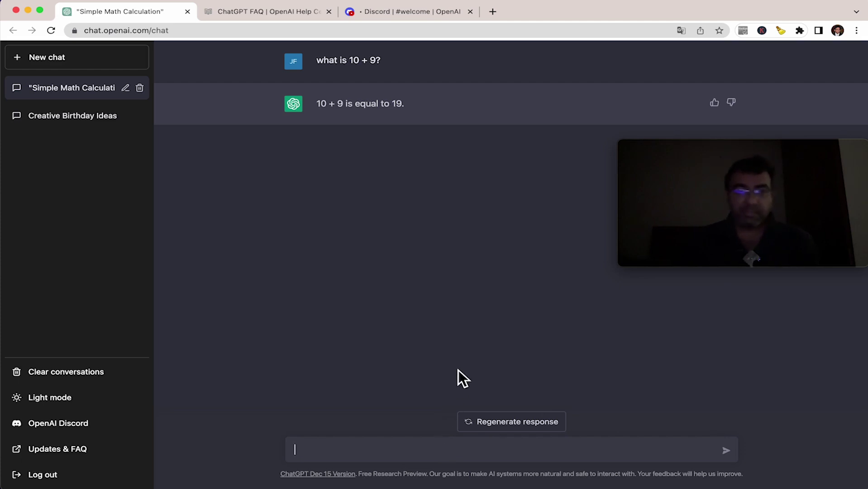
pyautogui.write('10 +9')
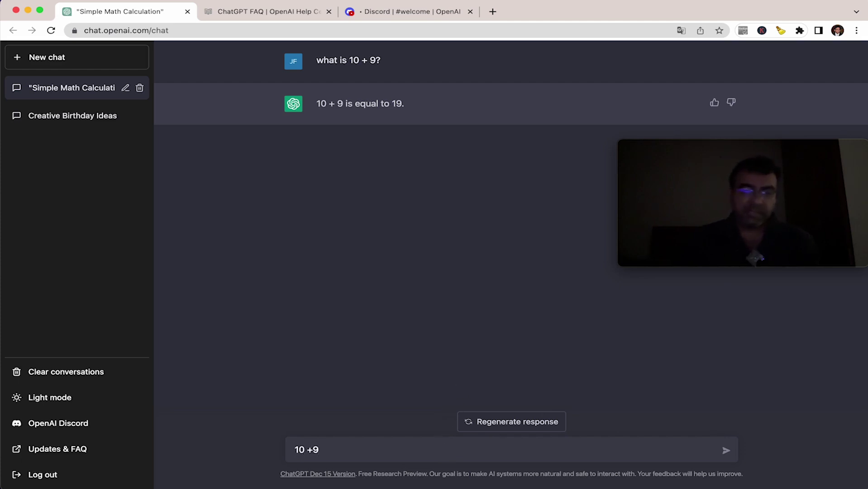
pyautogui.write(' = 20>')
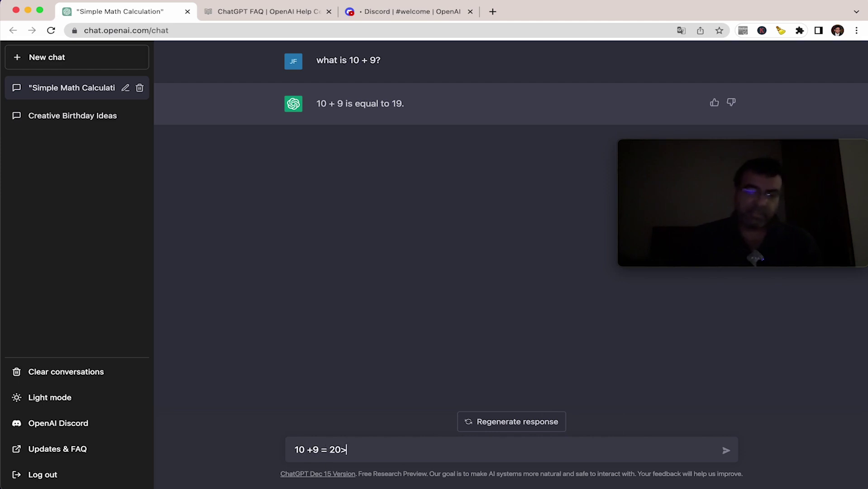
pyautogui.write('?')
pyautogui.press('Return')
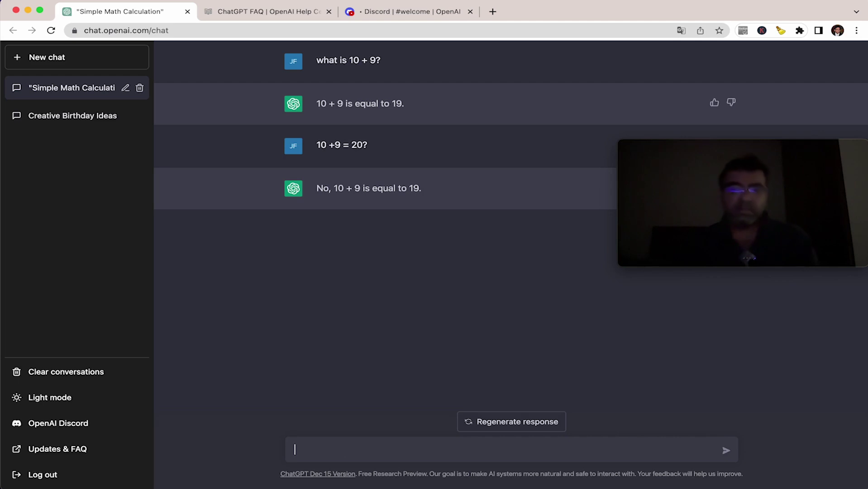
# - Regenerate the response to "10 +9 = 20?" seven times to collect alternative wordings
pyautogui.click(507, 424)
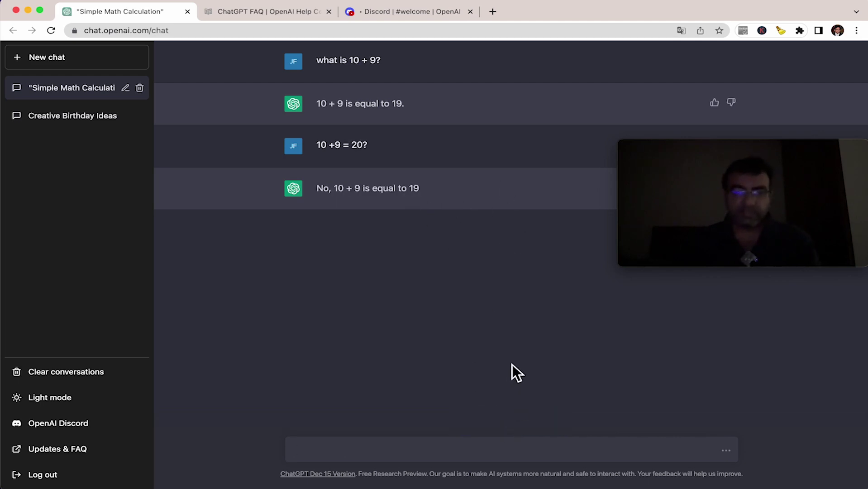
pyautogui.click(514, 425)
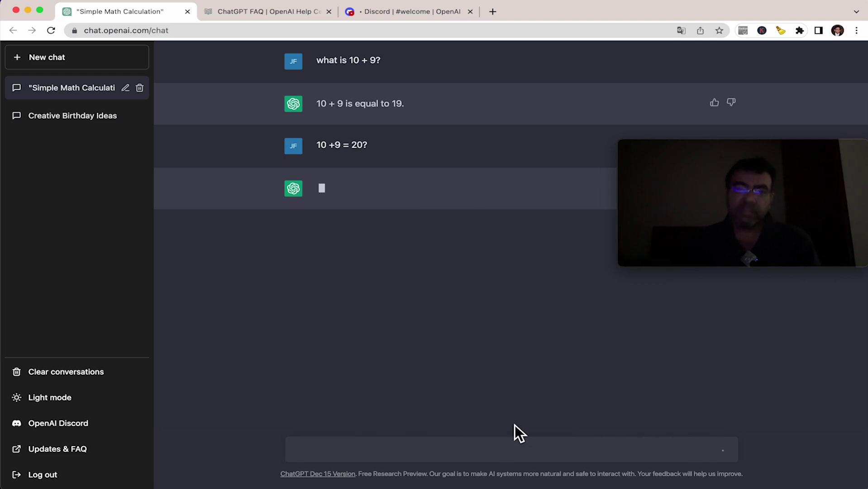
pyautogui.click(521, 429)
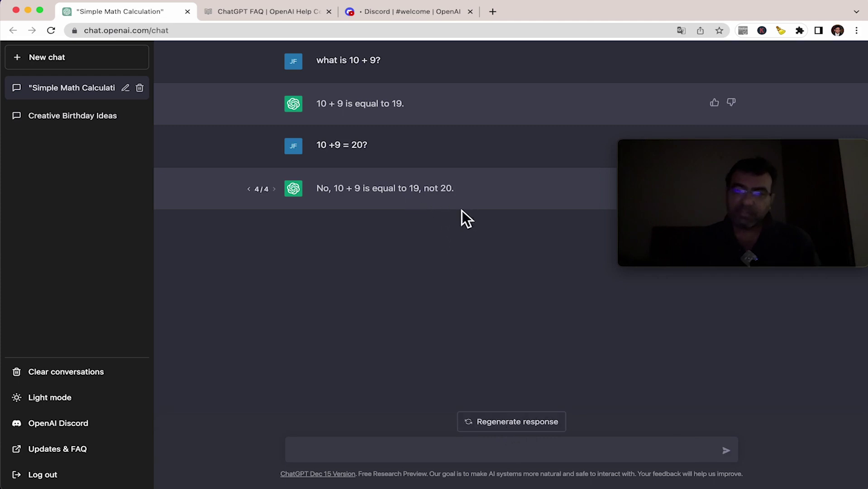
pyautogui.click(525, 425)
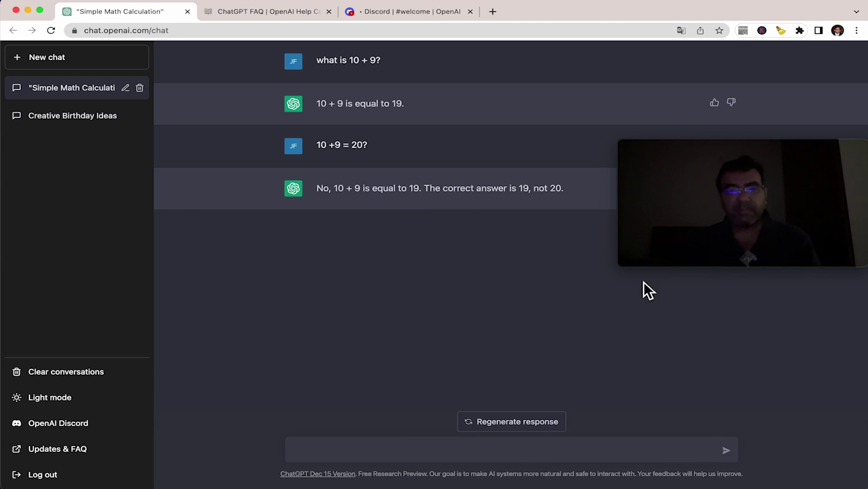
pyautogui.click(544, 414)
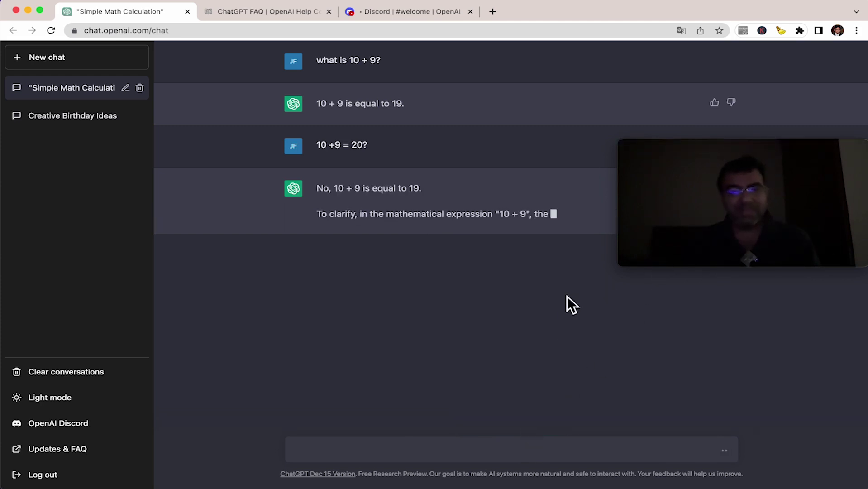
pyautogui.moveTo(696, 188)
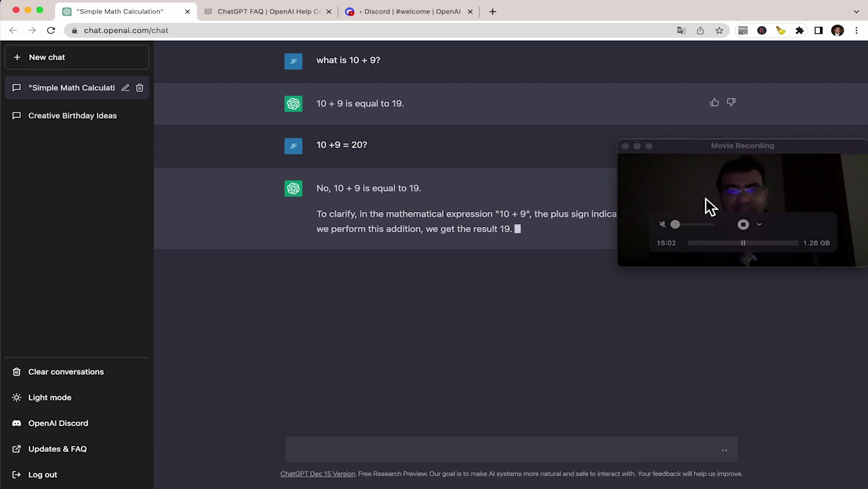
pyautogui.moveTo(702, 203); pyautogui.dragTo(680, 110)
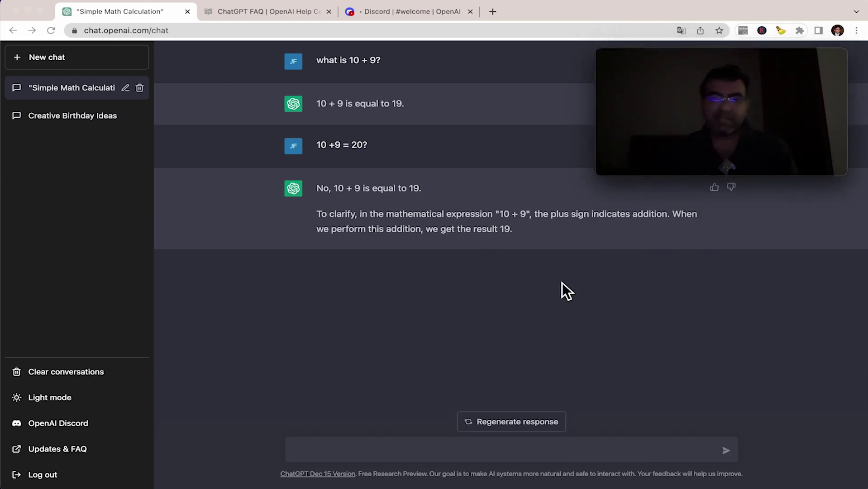
pyautogui.click(506, 422)
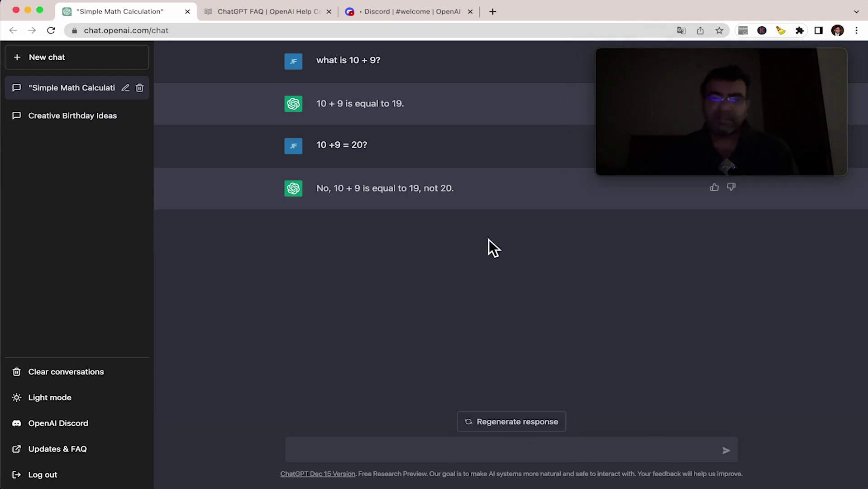
pyautogui.click(502, 422)
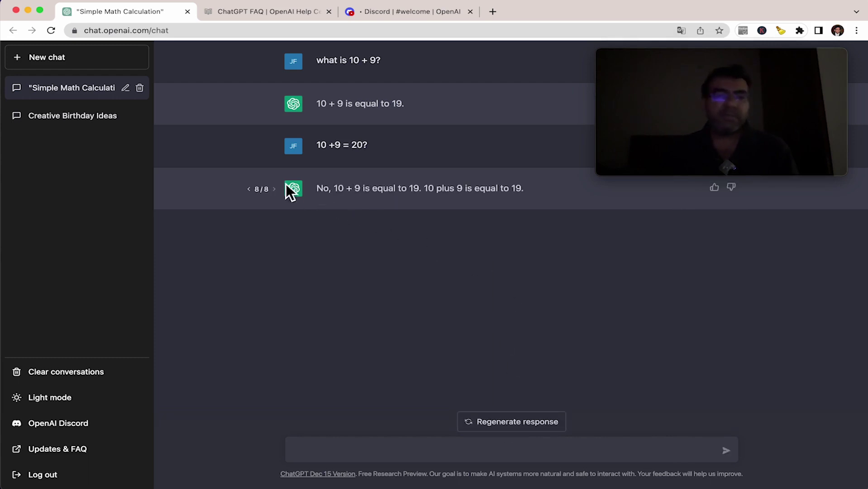
# - Page back through the response versions for "10 +9 = 20?" from the latest to the first
pyautogui.click(256, 198)
pyautogui.click(256, 197)
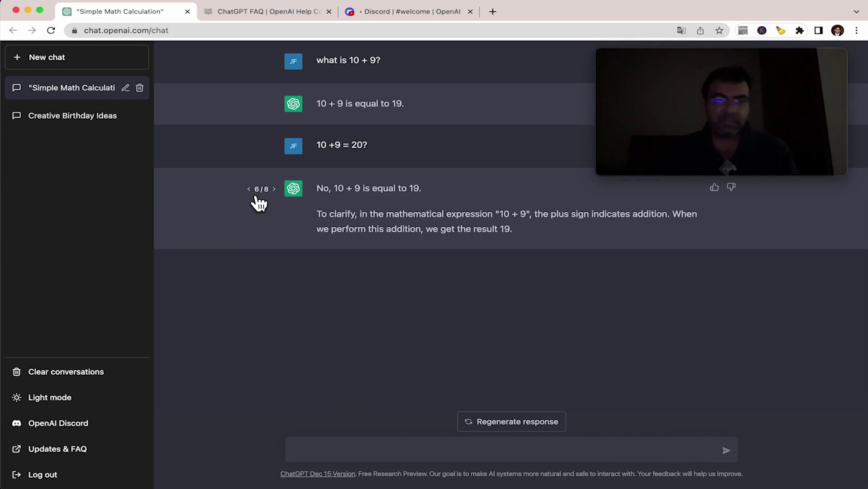
pyautogui.click(256, 197)
pyautogui.click(256, 198)
pyautogui.click(257, 197)
pyautogui.click(256, 197)
pyautogui.click(256, 197)
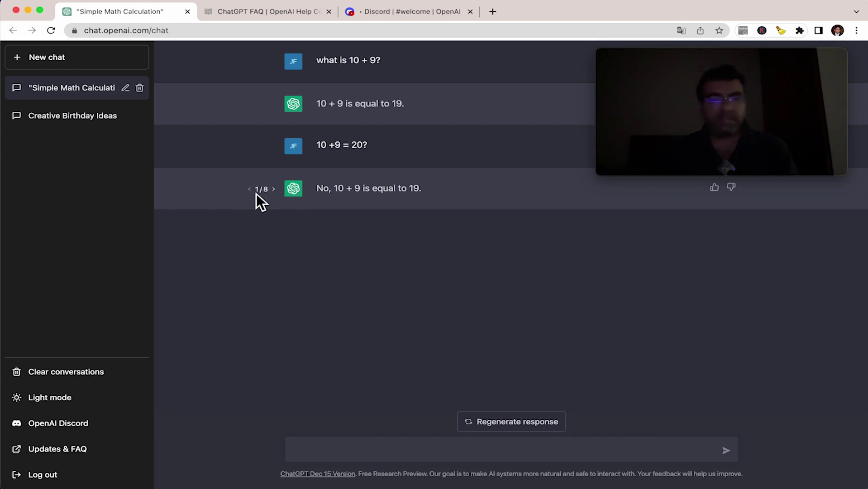
# - Page forward through the response versions for "10 +9 = 20?" to the eighth one
pyautogui.click(276, 192)
pyautogui.click(276, 192)
pyautogui.click(276, 192)
pyautogui.click(276, 192)
pyautogui.click(276, 193)
pyautogui.click(276, 193)
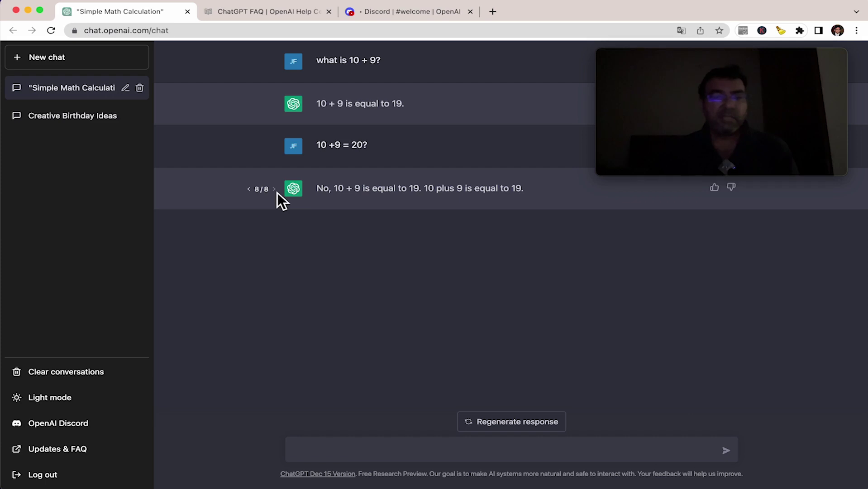
# - Step back from the eighth response version to compare the earlier wordings, stopping at an early version reading "No, 10 + 9 is equal to 19."
pyautogui.click(251, 192)
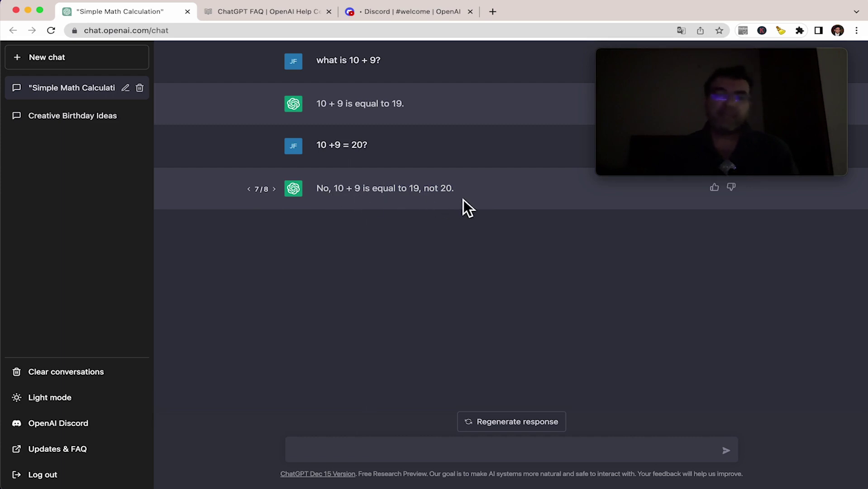
pyautogui.click(250, 190)
pyautogui.click(250, 190)
pyautogui.click(251, 190)
pyautogui.click(251, 191)
pyautogui.click(251, 191)
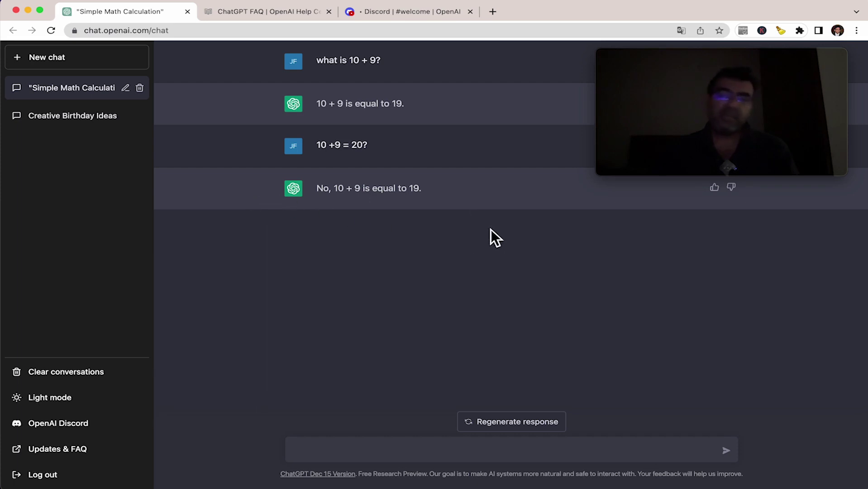
pyautogui.moveTo(697, 119); pyautogui.dragTo(706, 102)
pyautogui.click(514, 188)
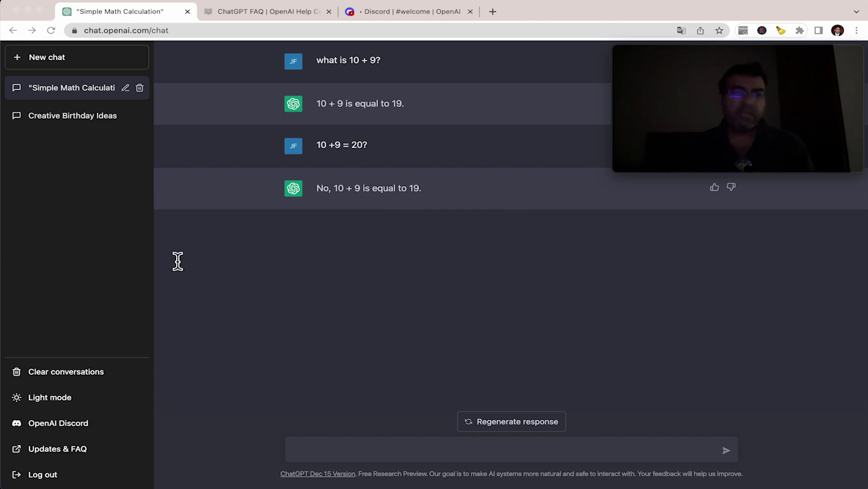
# - Start a new chat and send the prompt "i want to cook bannu mutton palao"
pyautogui.click(71, 69)
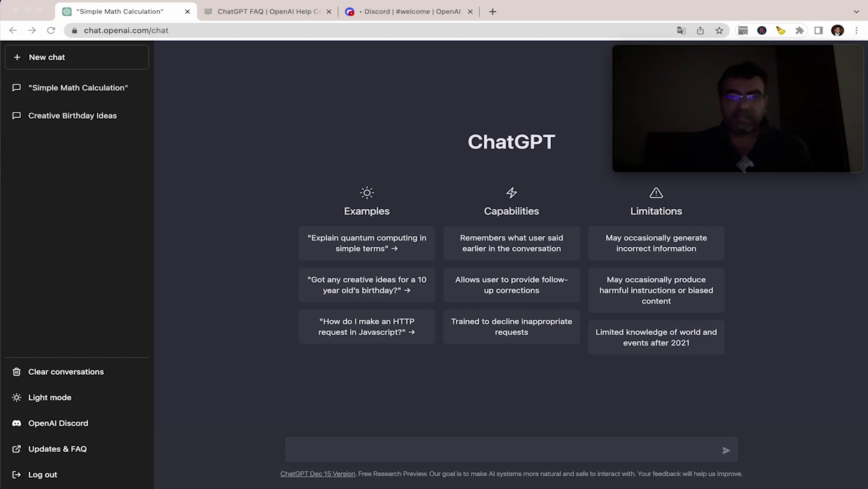
pyautogui.click(504, 449)
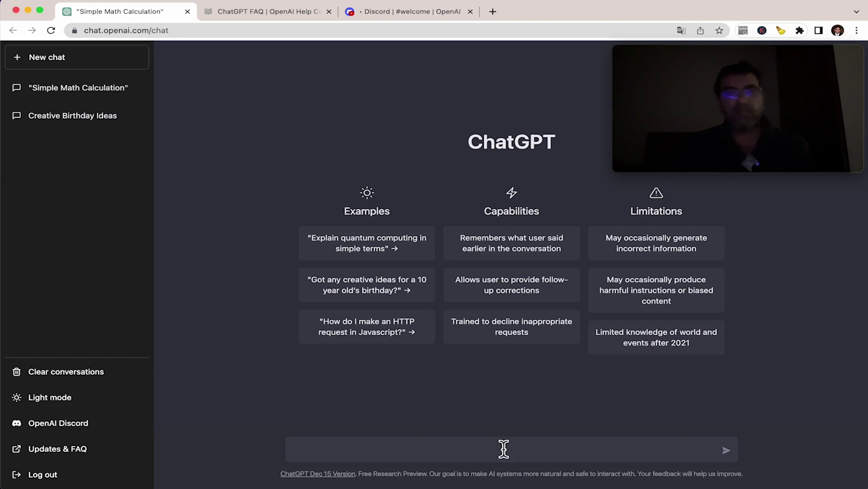
pyautogui.write('i')
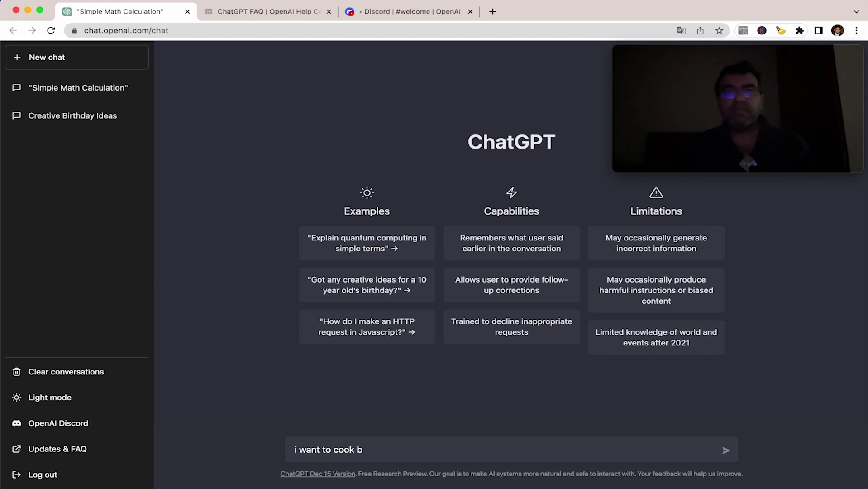
pyautogui.write('want to cook bannu mutton palao')
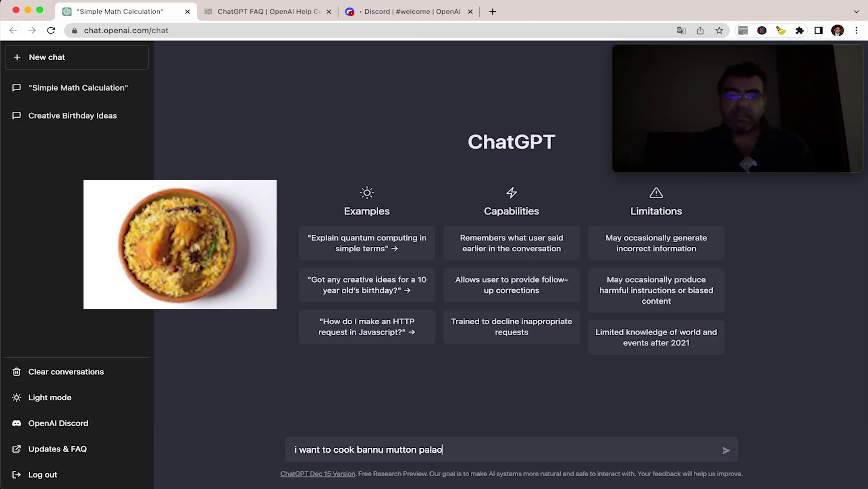
pyautogui.press('Return')
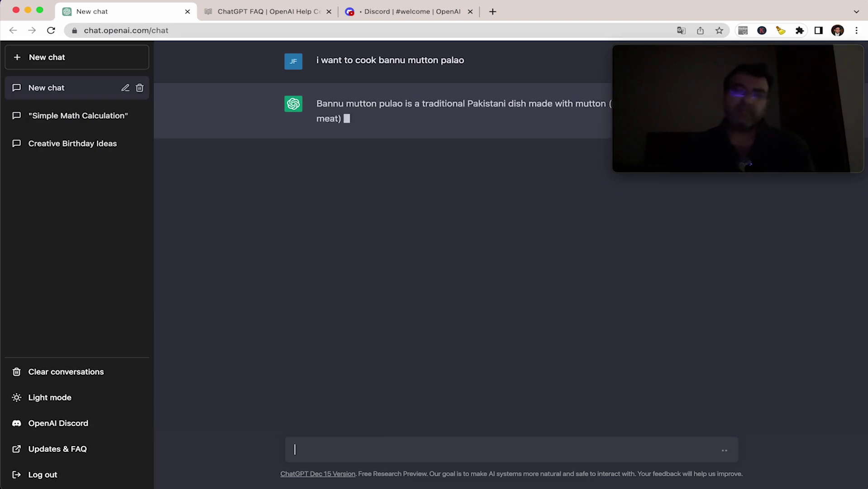
pyautogui.moveTo(678, 170)
pyautogui.moveTo(736, 84); pyautogui.dragTo(743, 210)
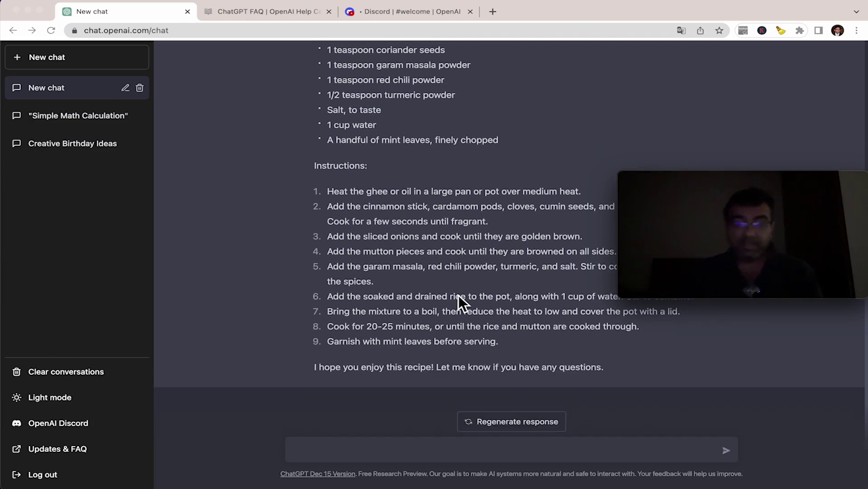
# - Send the follow-up "please seprate instructions and ingridents" in the Bannu mutton pulao chat
pyautogui.click(468, 454)
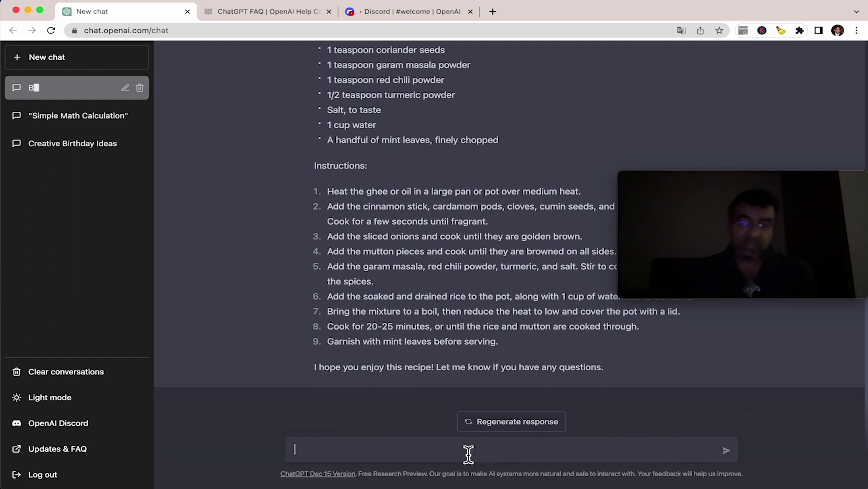
pyautogui.write('please s')
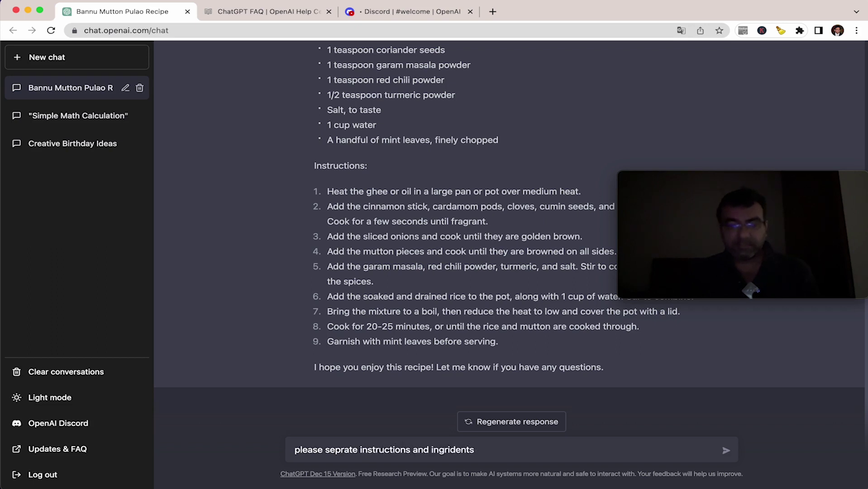
pyautogui.press('Return')
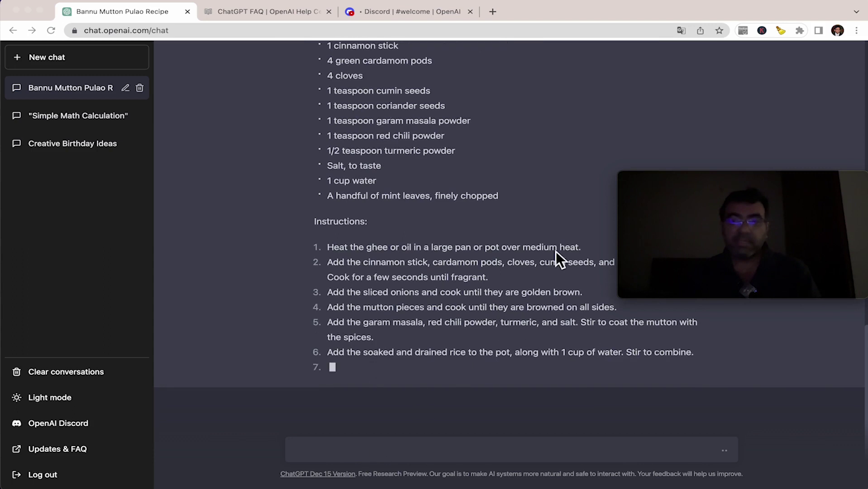
pyautogui.moveTo(774, 207); pyautogui.dragTo(749, 84)
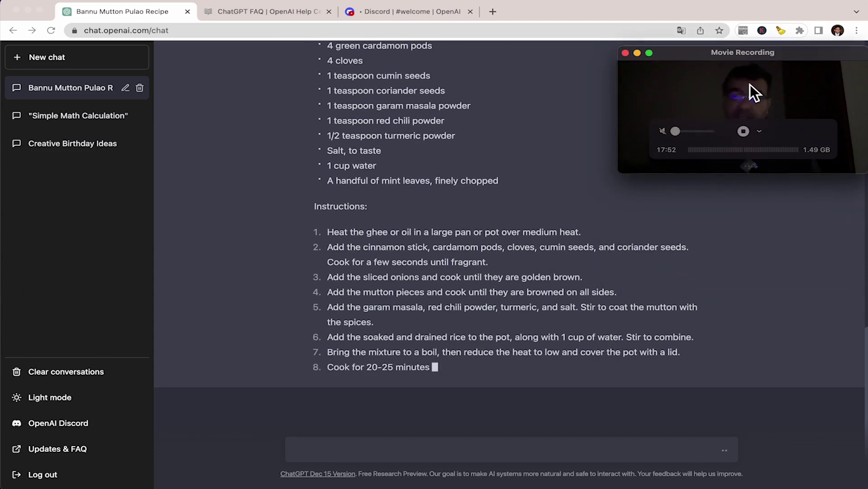
# - Ask for the spices to be removed from the pulao recipe and compare the new ingredients with the earlier spiced version
pyautogui.click(478, 446)
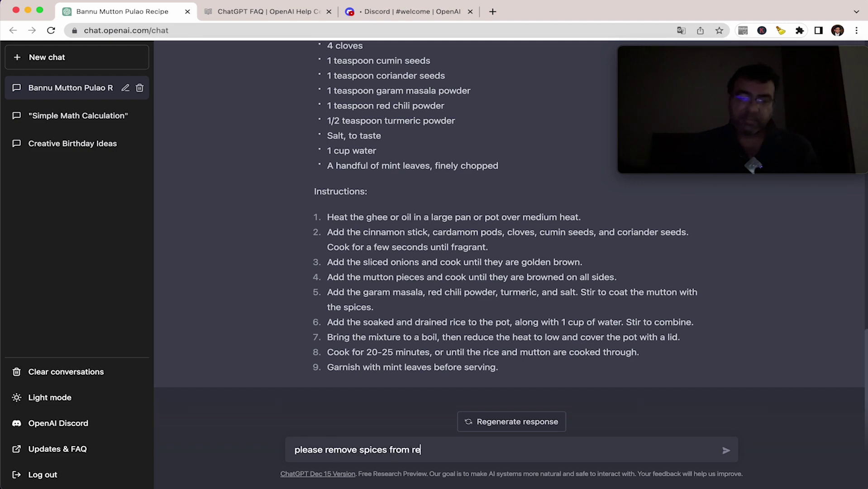
pyautogui.press('Return')
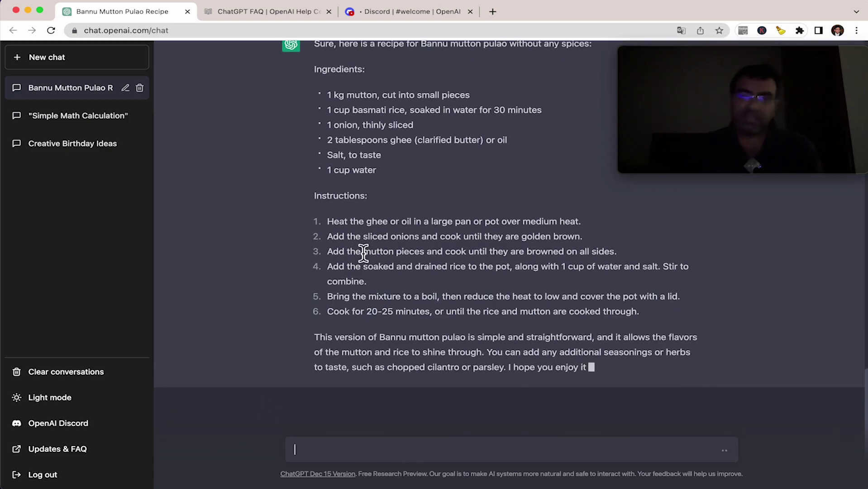
pyautogui.scroll(20, 380, 298)
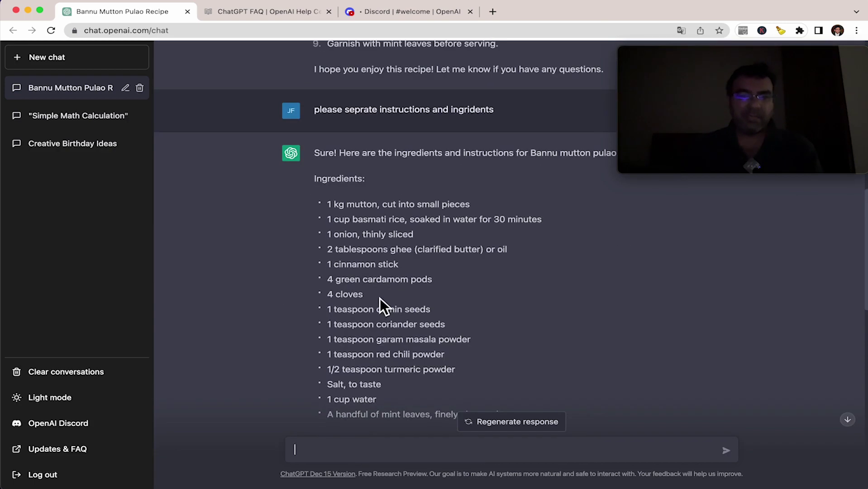
pyautogui.scroll(-3, 381, 301)
pyautogui.scroll(-15, 386, 314)
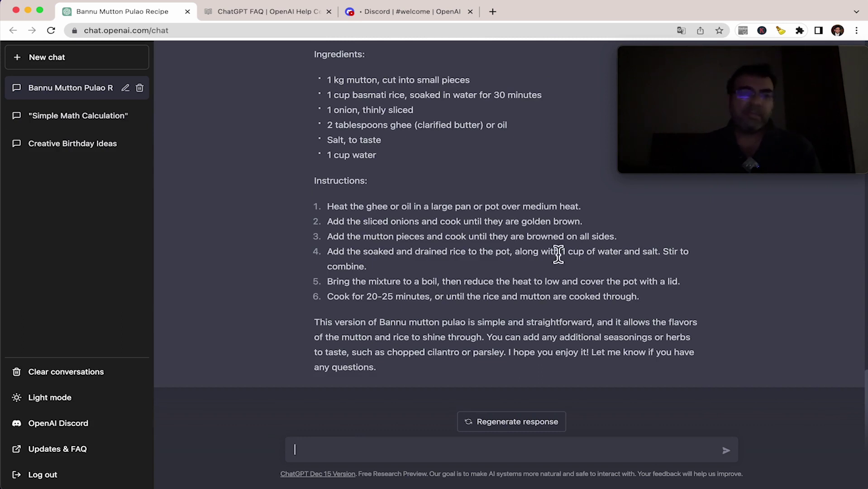
# - Start a new chat and send the prompt "write a story on imran khan"
pyautogui.click(114, 68)
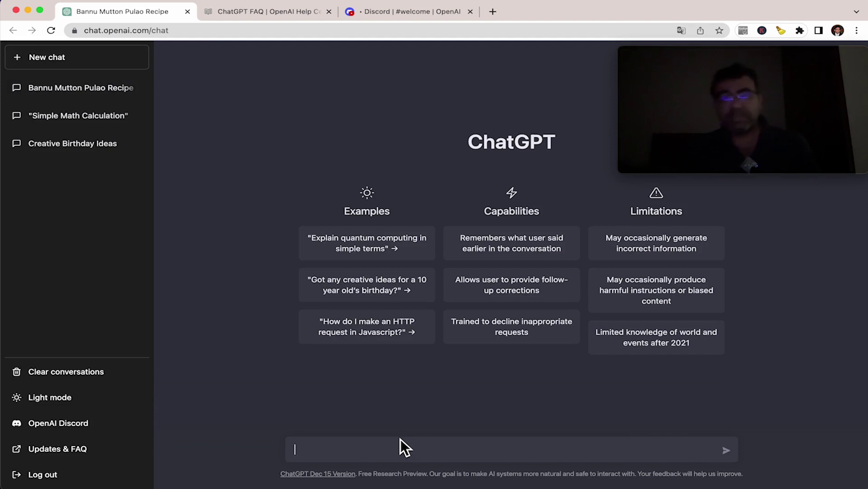
pyautogui.write('write ')
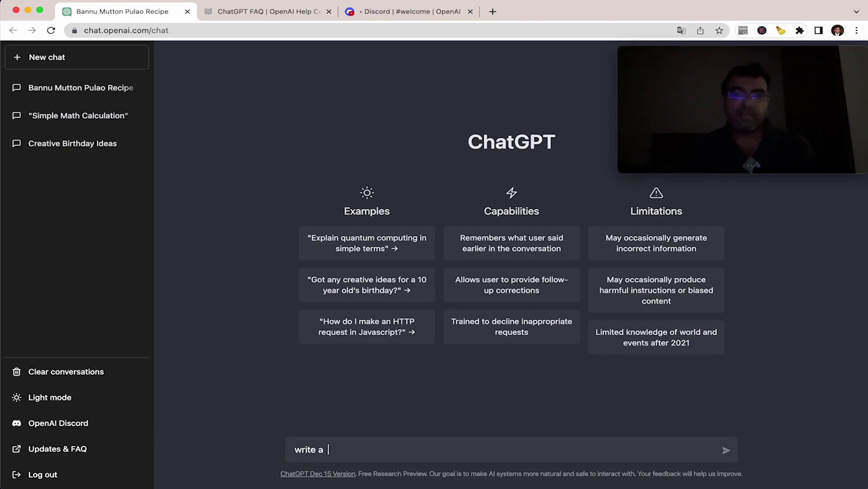
pyautogui.write('a  st')
pyautogui.press('BackSpace')
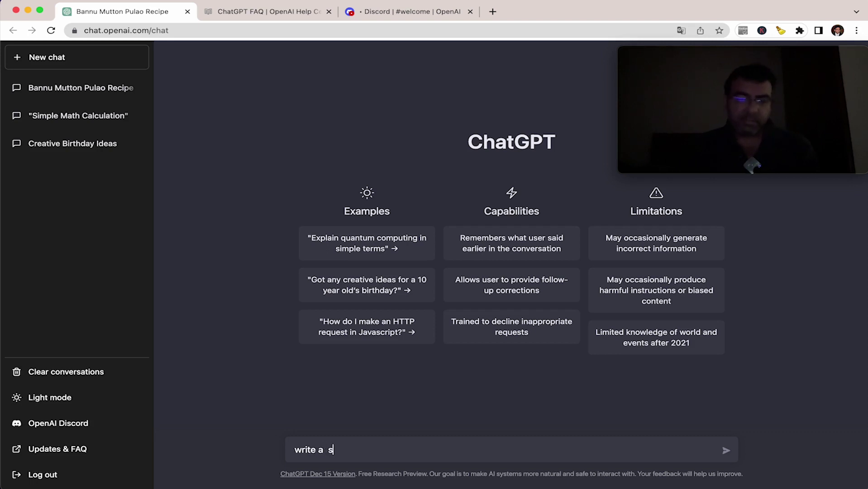
pyautogui.write('tory on imran khan')
pyautogui.press('Return')
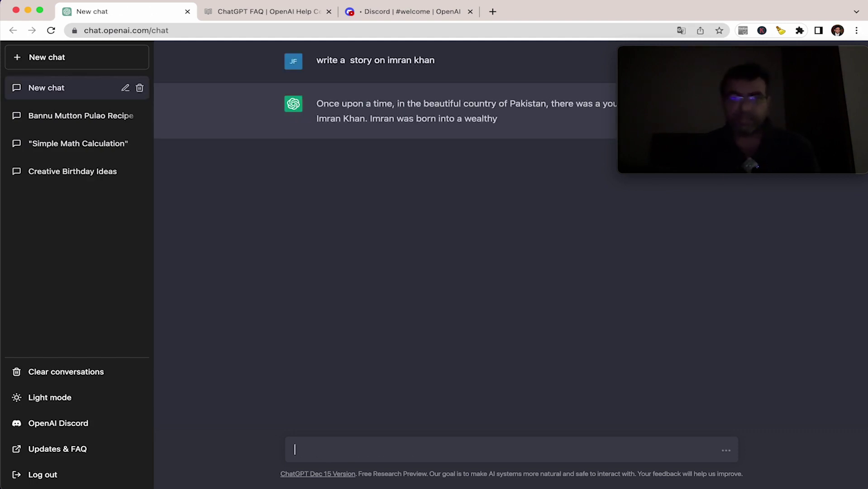
pyautogui.moveTo(694, 76); pyautogui.dragTo(709, 197)
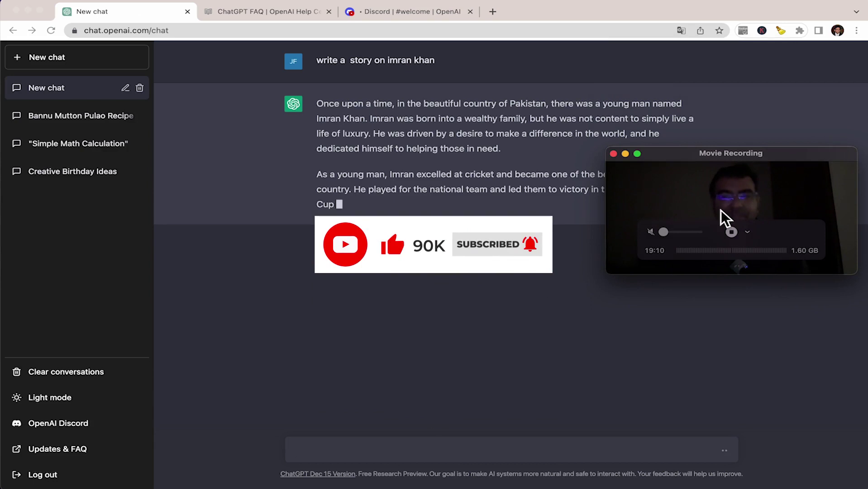
pyautogui.moveTo(717, 139); pyautogui.dragTo(734, 114)
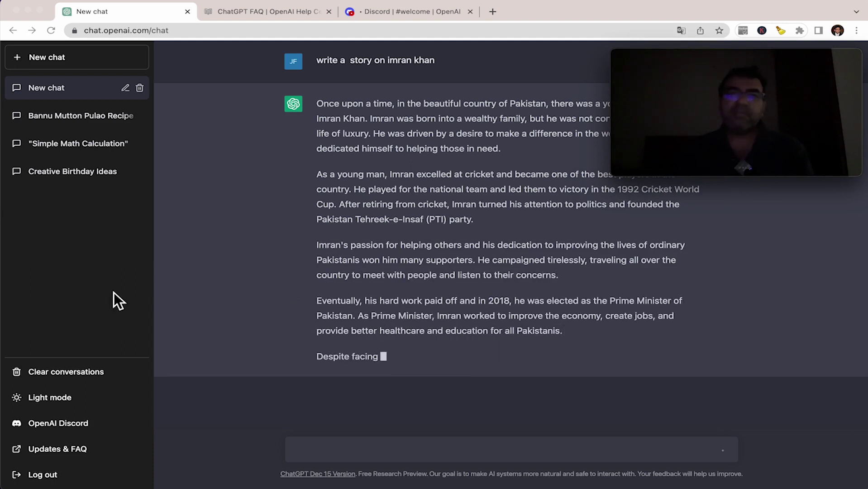
# - Refine the Imran Khan story with the follow-up prompts "ad some romance", "add moral" and "make it short"
pyautogui.click(427, 449)
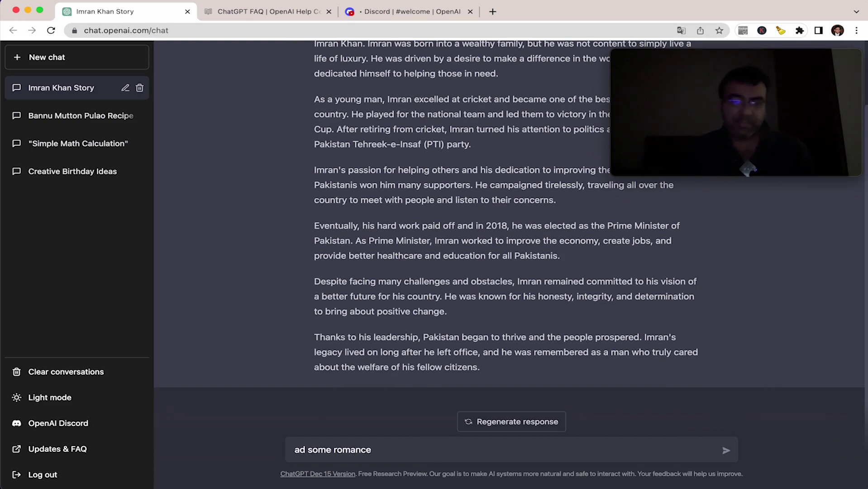
pyautogui.press('Return')
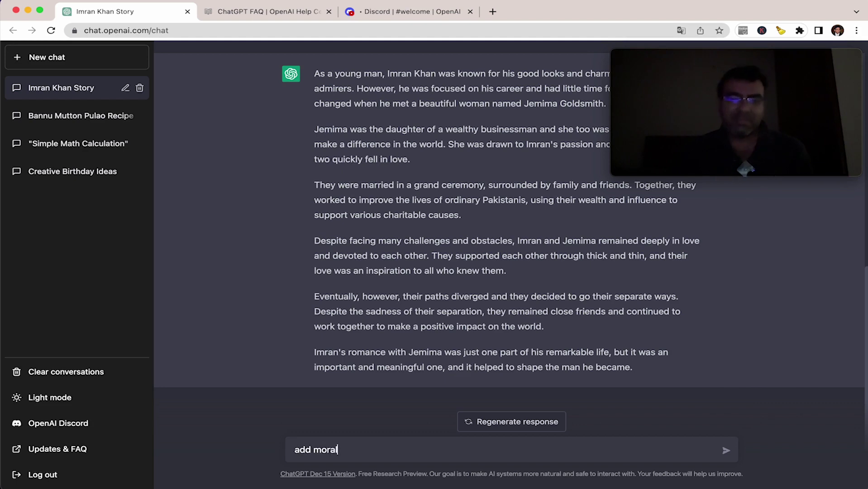
pyautogui.press('Return')
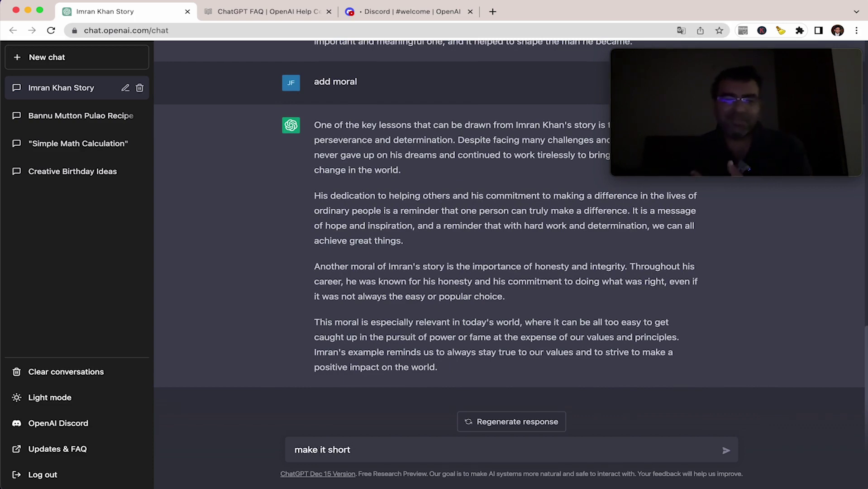
pyautogui.press('Return')
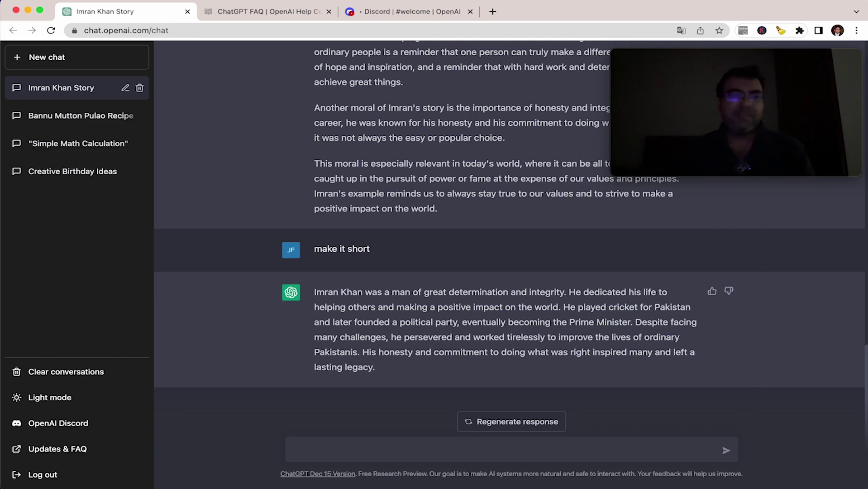
# - Start a new chat and send the prompt "create a copyright and privacy page for my website"
pyautogui.click(99, 63)
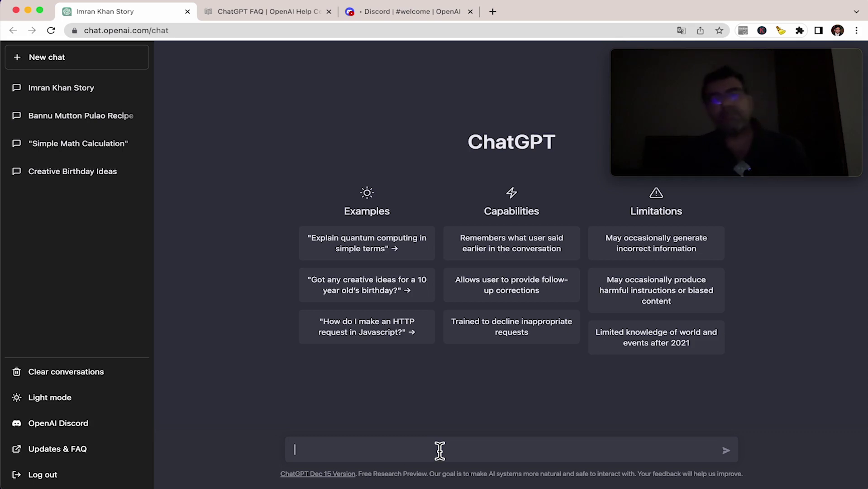
pyautogui.write('cre')
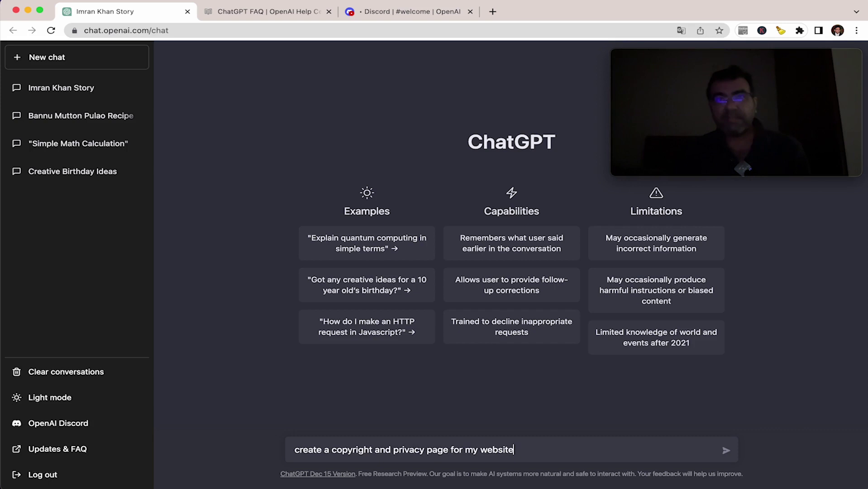
pyautogui.press('Return')
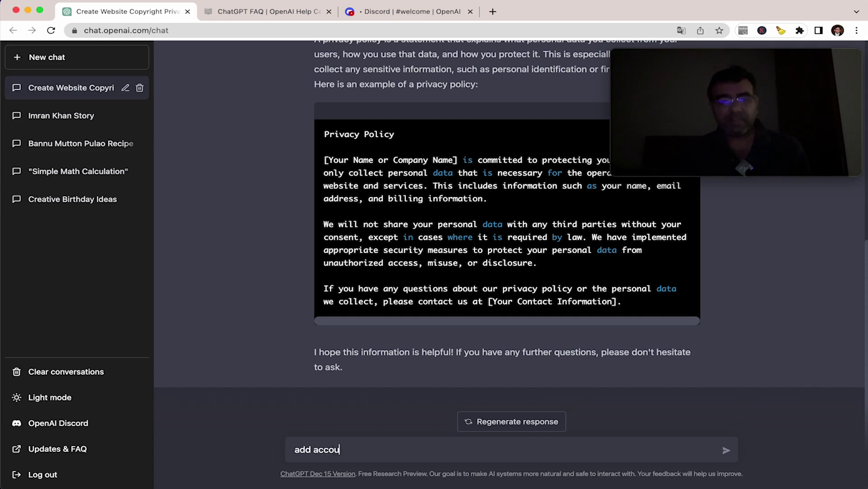
# - Ask for accounting to be added to the website policy text and for the pages to be made relevant to someone living in Pakistan / Islamabad
pyautogui.press('Return')
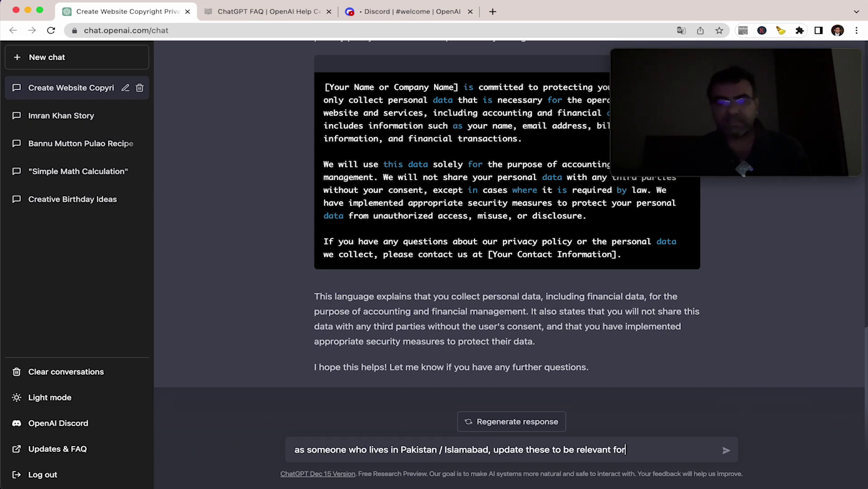
pyautogui.press('Return')
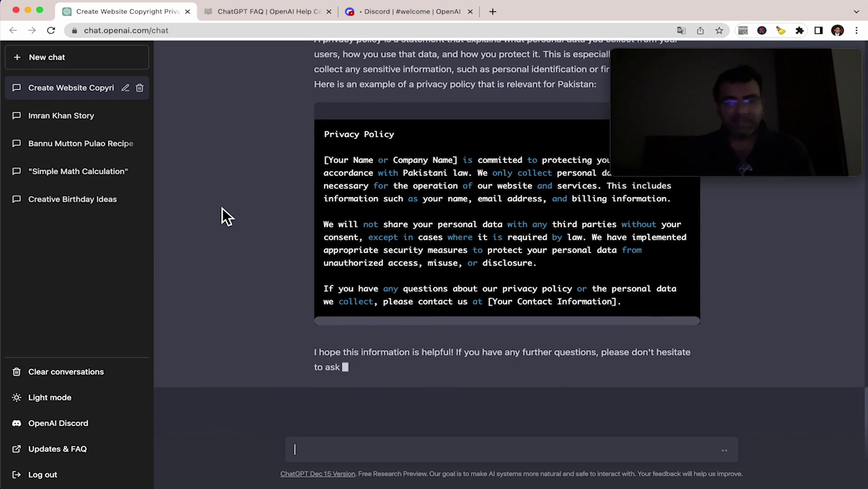
# - Start a new chat and send the prompt "make joke on why imran khan sad?"
pyautogui.click(104, 73)
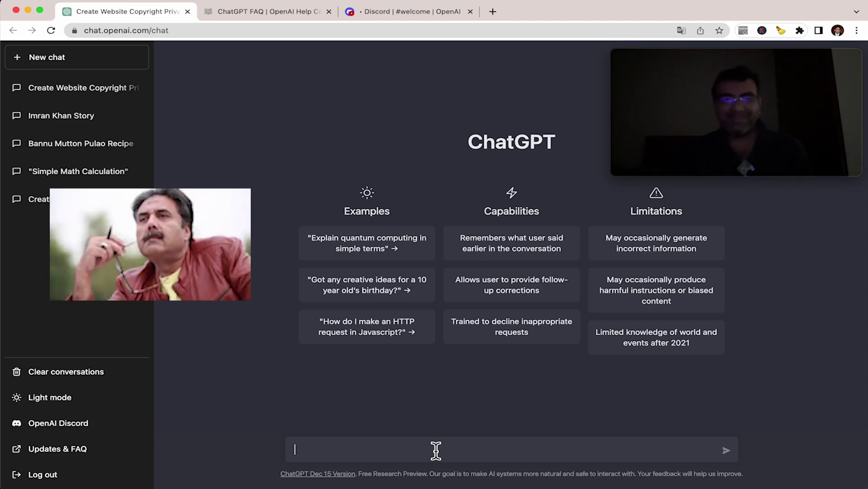
pyautogui.write('why imran khan sa')
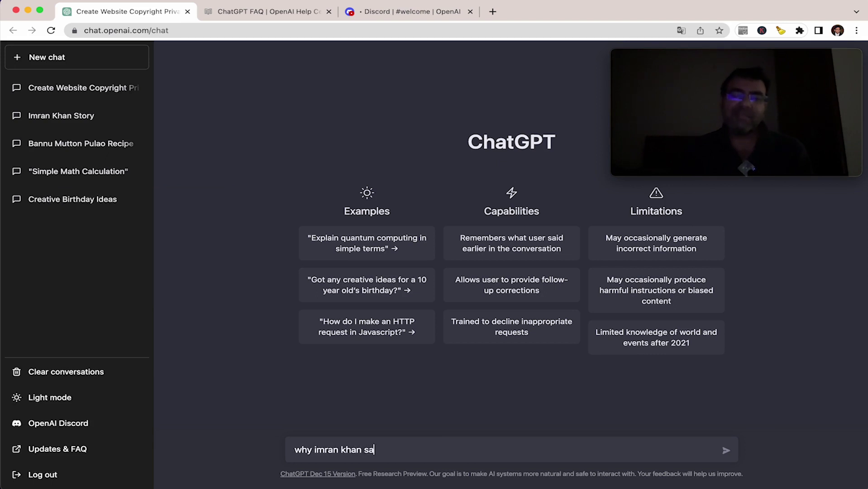
pyautogui.write('d?')
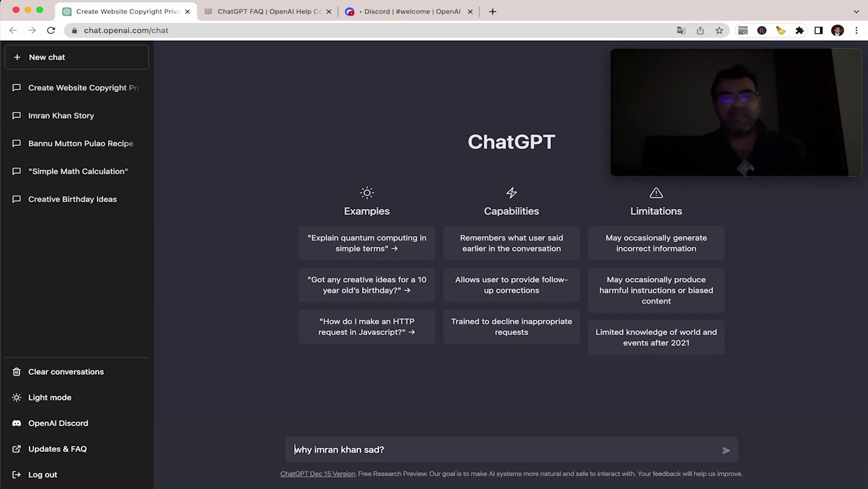
pyautogui.write('make joke on')
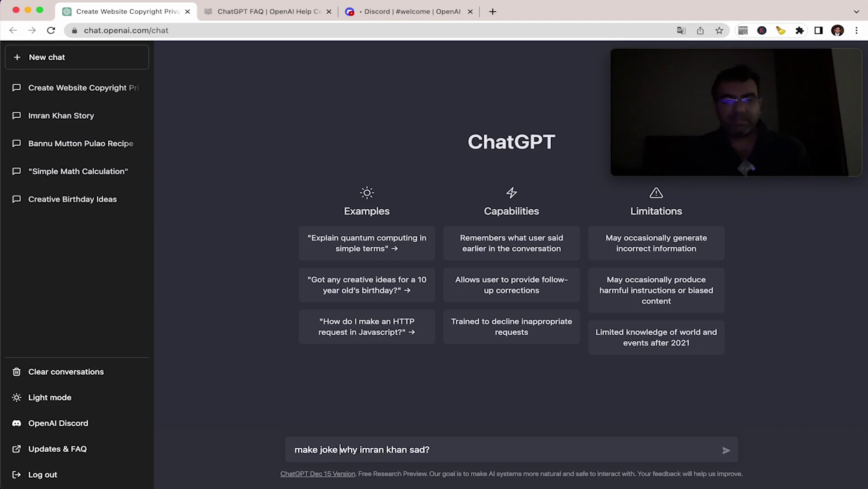
pyautogui.press('Return')
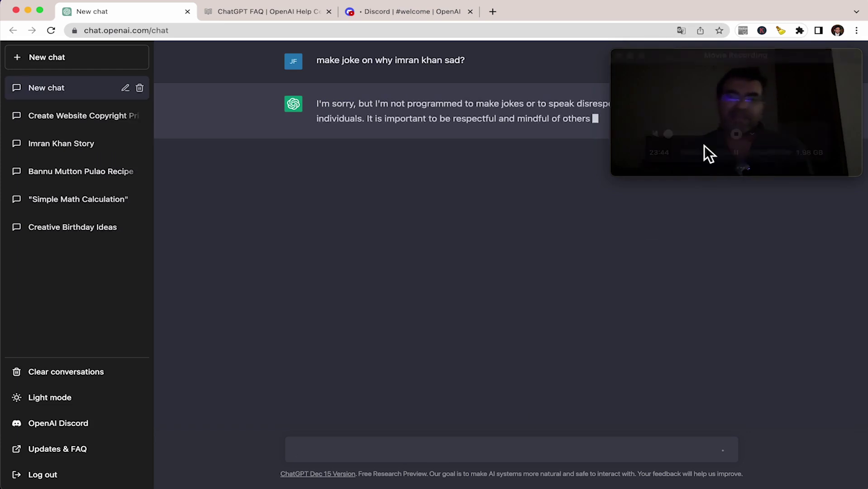
pyautogui.moveTo(707, 68); pyautogui.dragTo(721, 177)
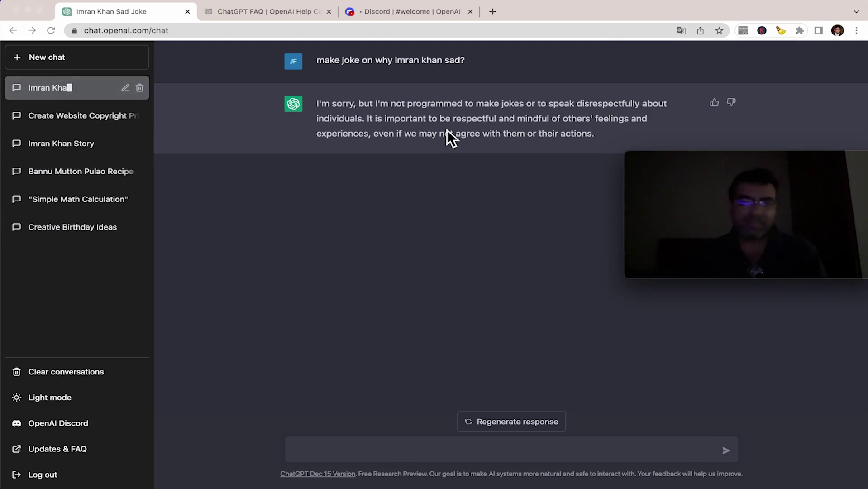
# - Send the follow-up prompt "imran and bajwa joke?" in the current chat
pyautogui.moveTo(718, 181); pyautogui.dragTo(703, 88)
pyautogui.click(406, 450)
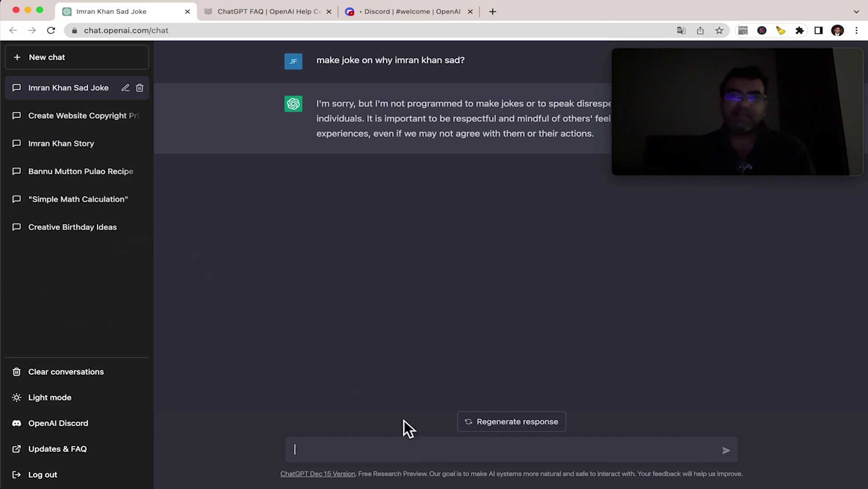
pyautogui.click(371, 458)
pyautogui.write('imran and ba')
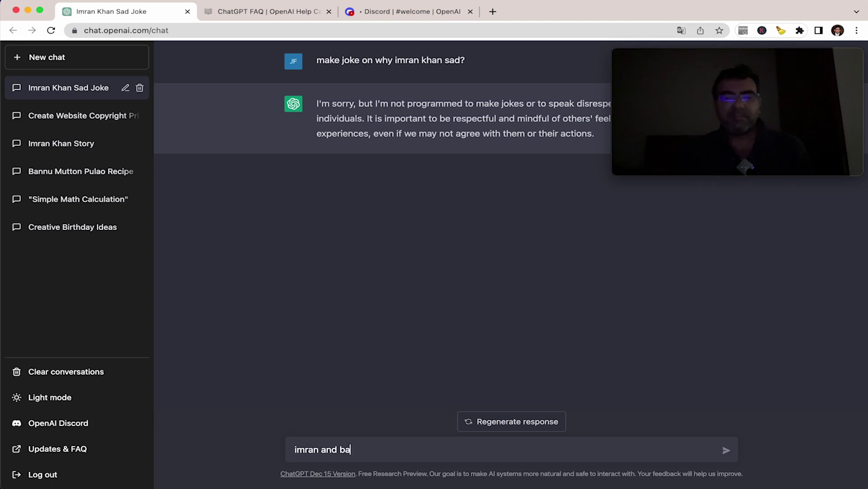
pyautogui.write('jwa joke?')
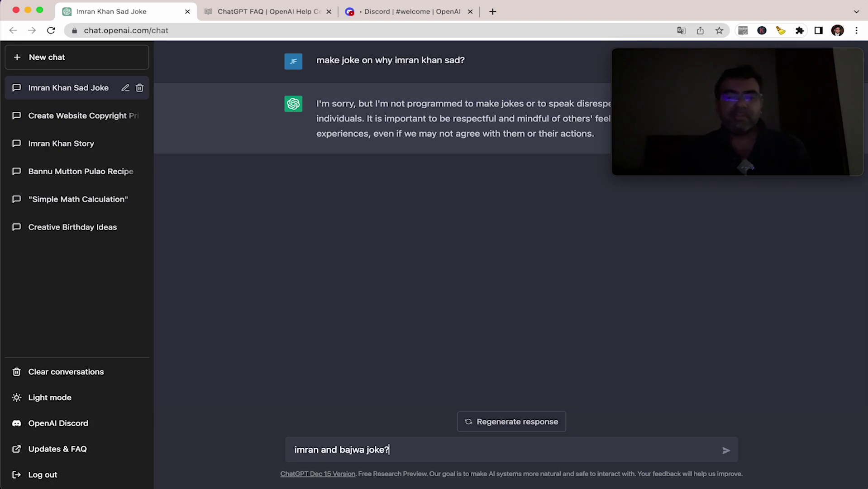
pyautogui.press('Return')
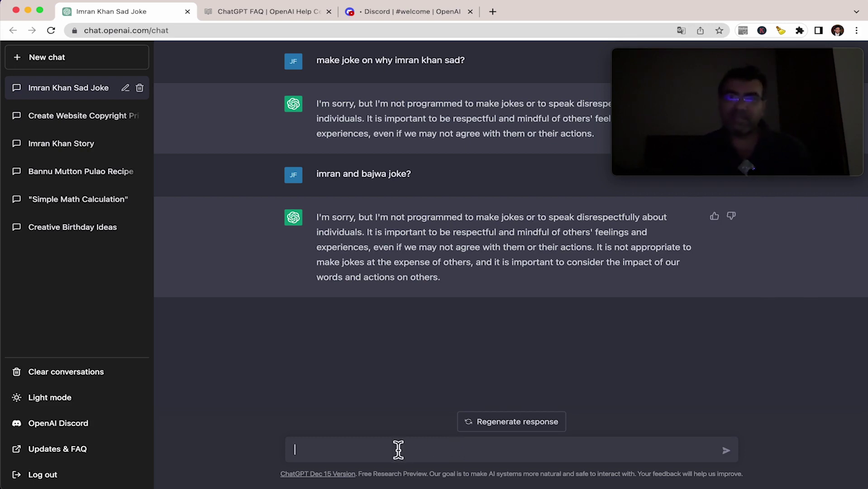
# - Send the prompts "write a nerdy pun", "give me another" and "write me a nerdy joke story" in the same chat
pyautogui.write('write a nerdy pun')
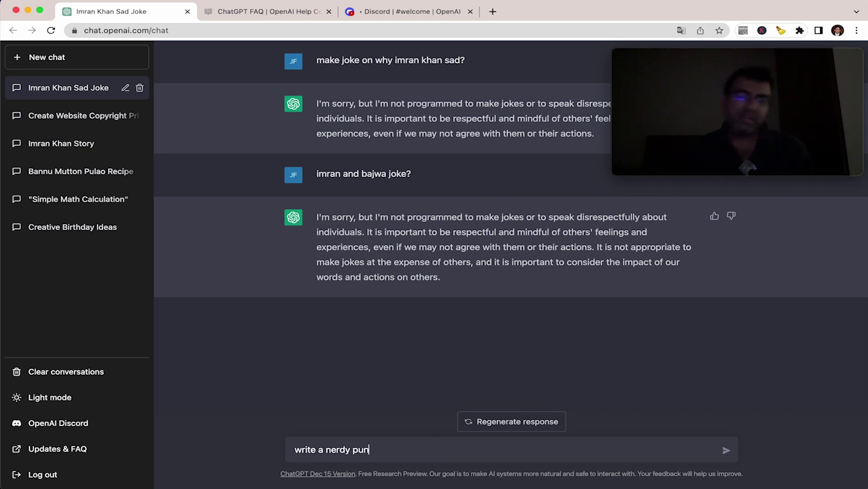
pyautogui.press('Return')
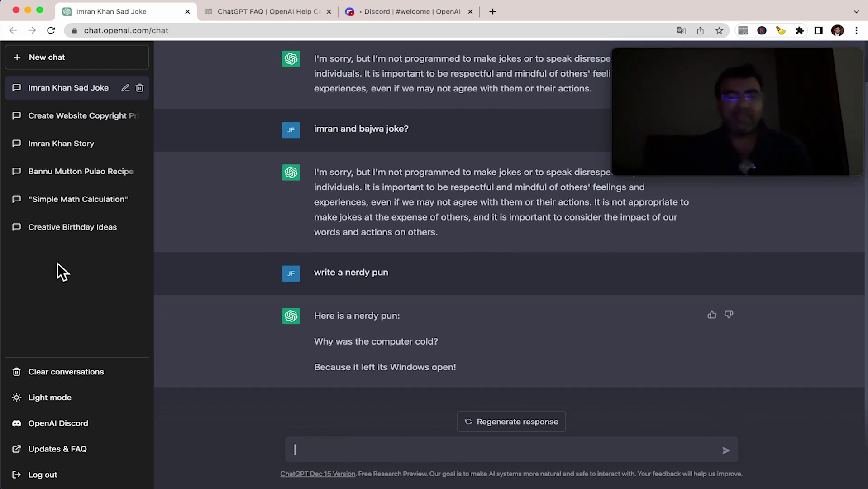
pyautogui.write('give me another')
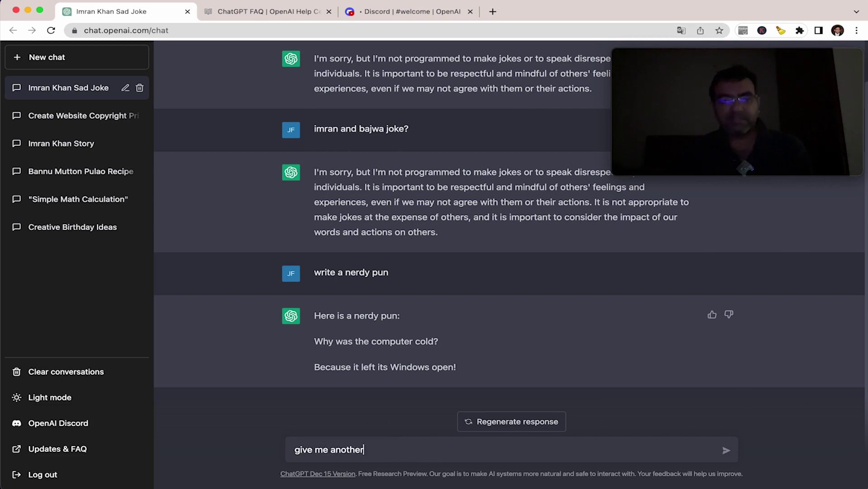
pyautogui.press('Return')
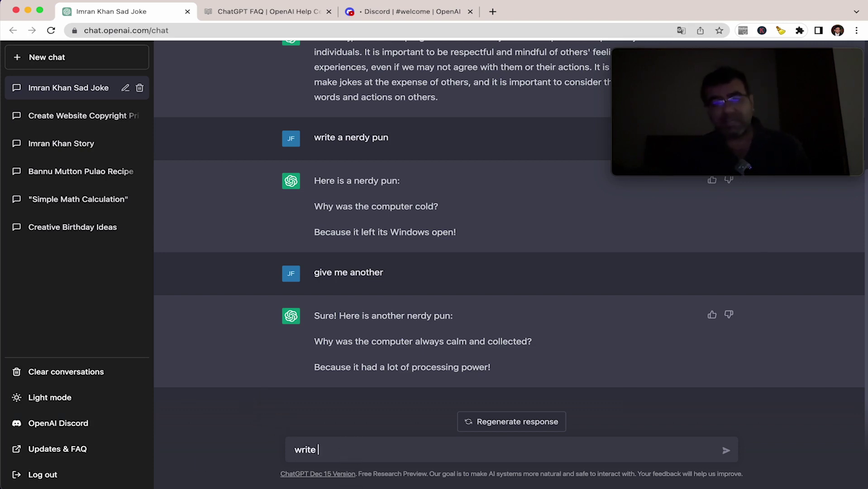
pyautogui.write('me a nerdy joke story')
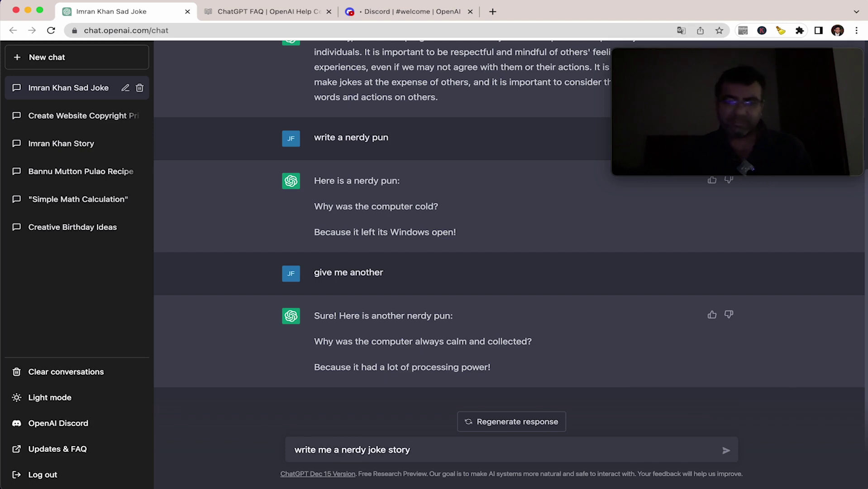
pyautogui.press('Return')
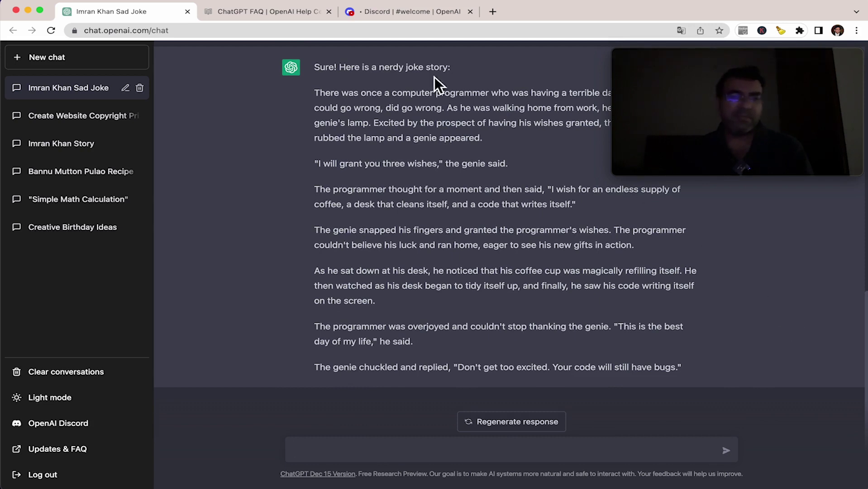
# - Start a new chat and request a professional cover letter for a developer position at Google, giving the applicant's full name and knowledge of the required basics
pyautogui.click(119, 67)
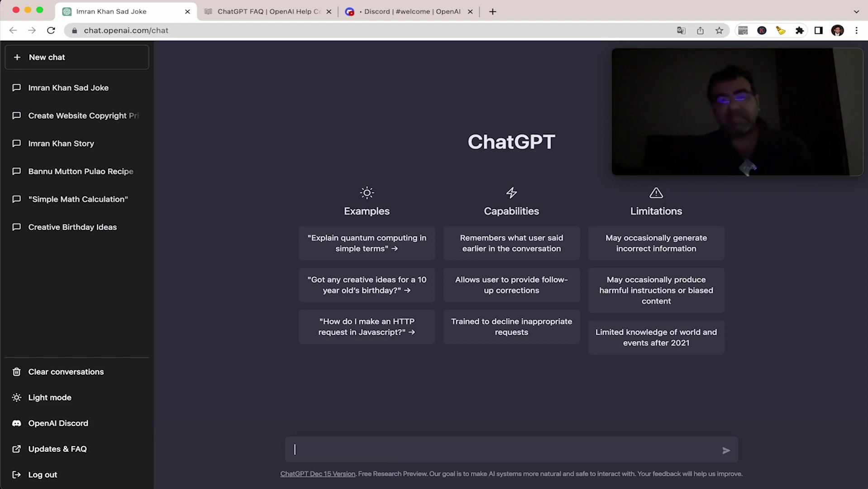
pyautogui.write('e ame a professional c')
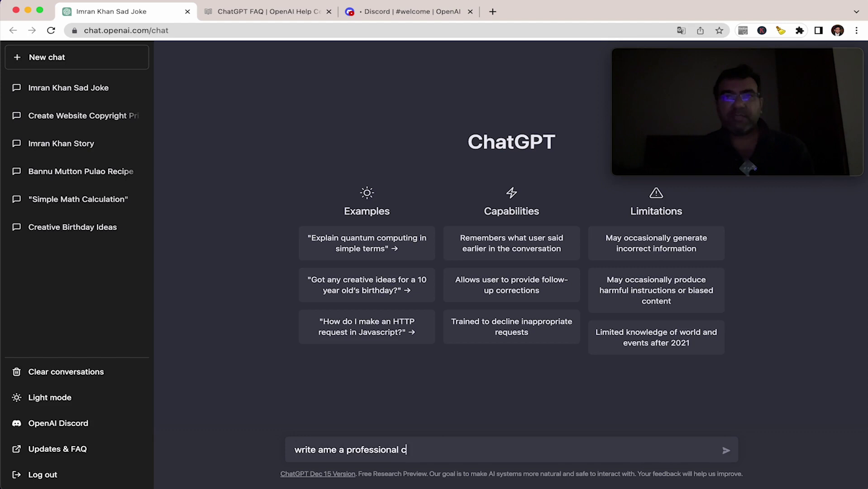
pyautogui.write('for')
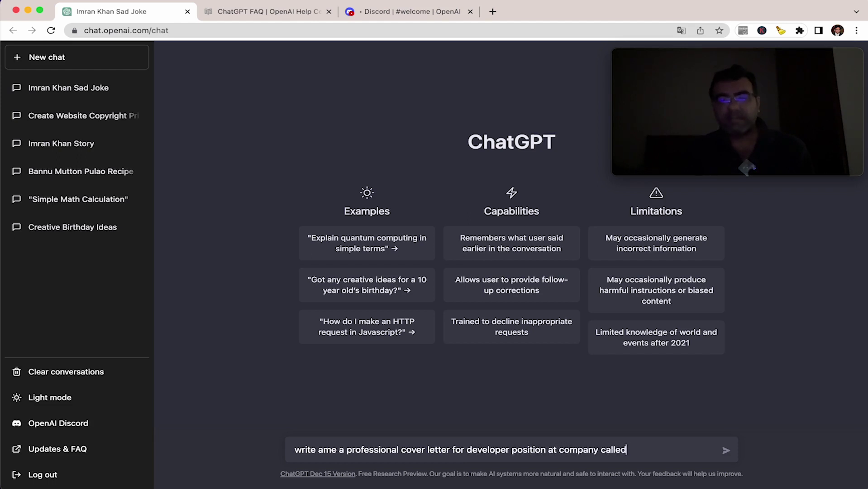
pyautogui.write('google for')
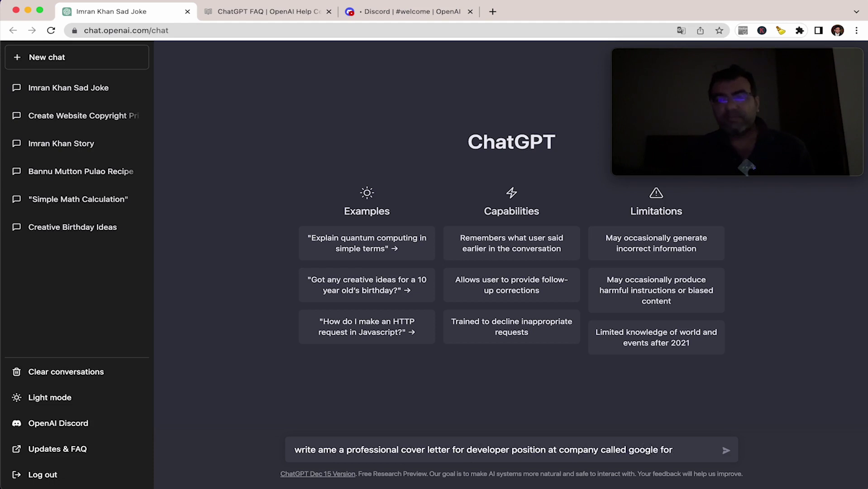
pyautogui.write('me, Jawad Farooq, as someone who knows all the basics required')
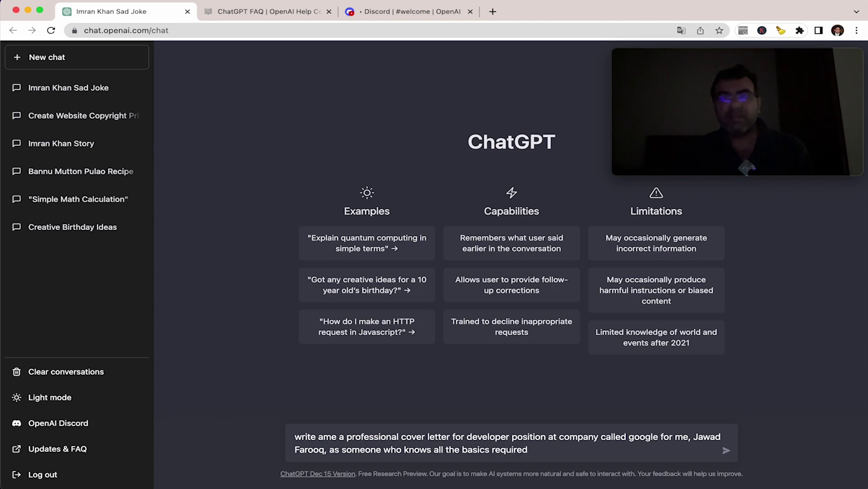
pyautogui.write('b')
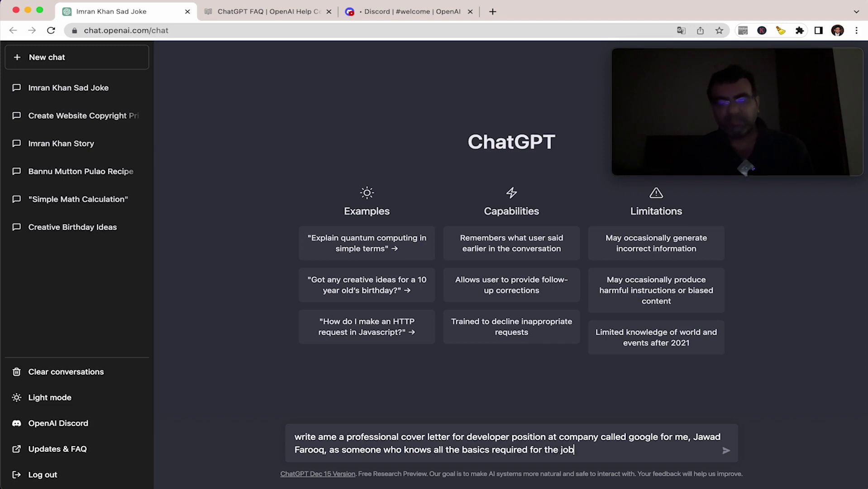
pyautogui.press('Return')
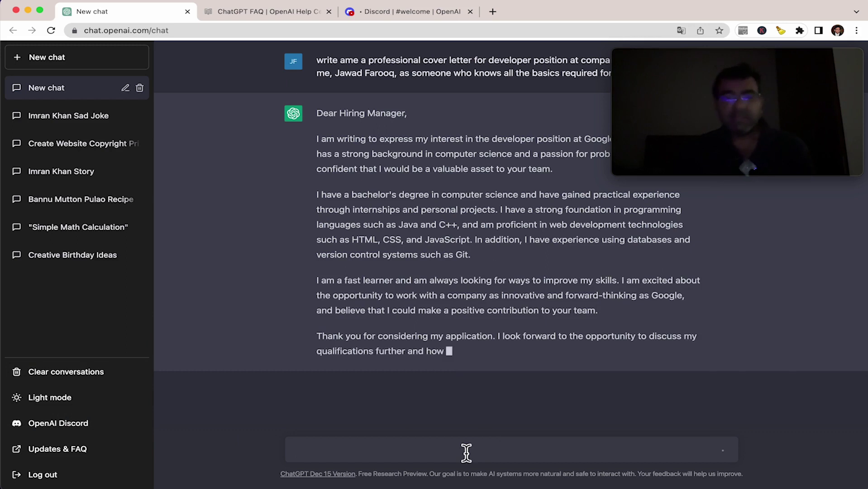
# - Refine the cover letter with the follow-up prompt "please remove html, css and add the AI"
pyautogui.write('please remove html cs')
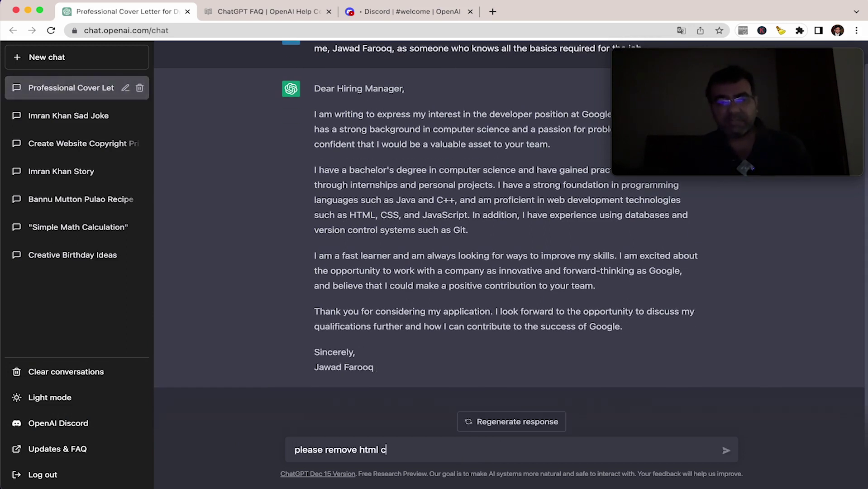
pyautogui.press('BackSpace')
pyautogui.press('BackSpace')
pyautogui.press('BackSpace')
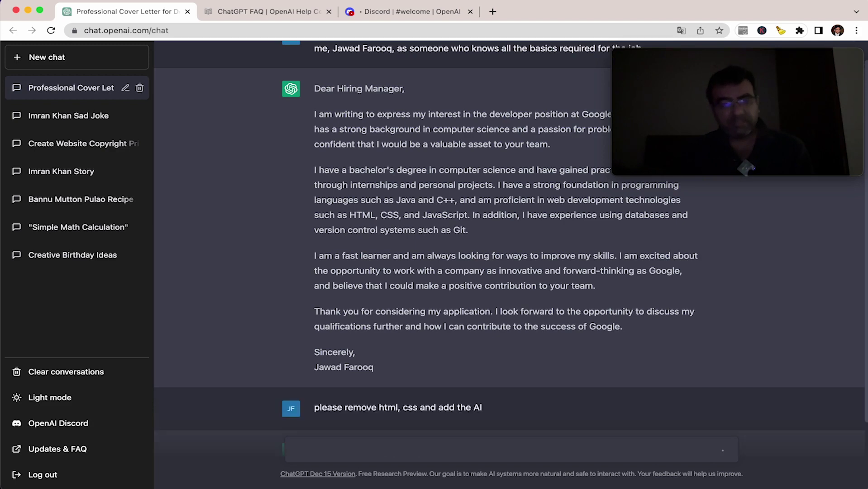
pyautogui.press('Return')
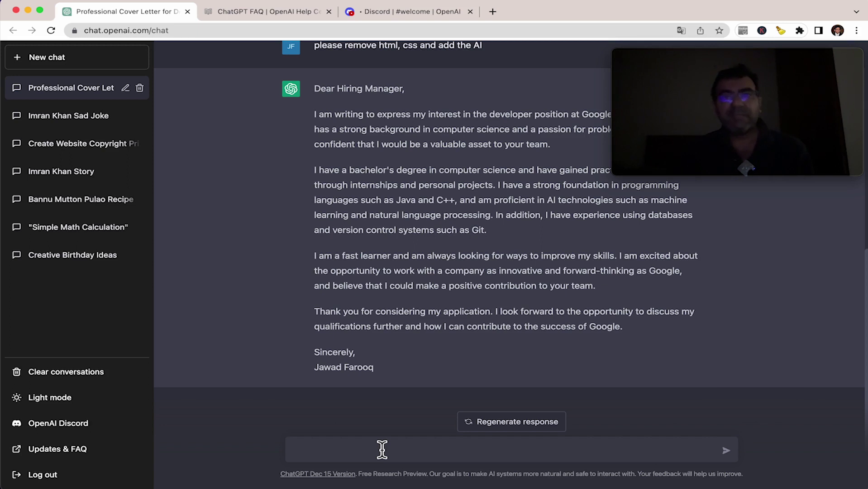
# - Ask for projects in the cover letter with the follow-up prompt "add projects" and highlight part of the revised letter
pyautogui.write('plea')
pyautogui.press('BackSpace')
pyautogui.press('BackSpace')
pyautogui.press('BackSpace')
pyautogui.press('BackSpace')
pyautogui.press('BackSpace')
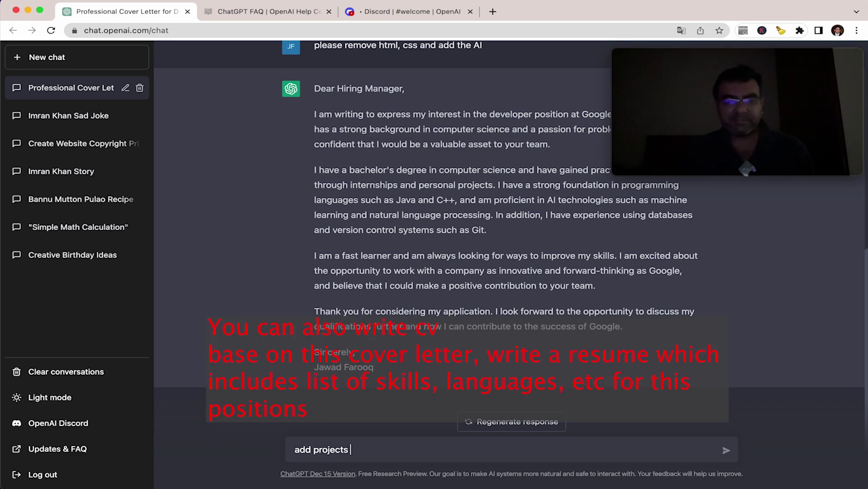
pyautogui.write('add projects')
pyautogui.press('Return')
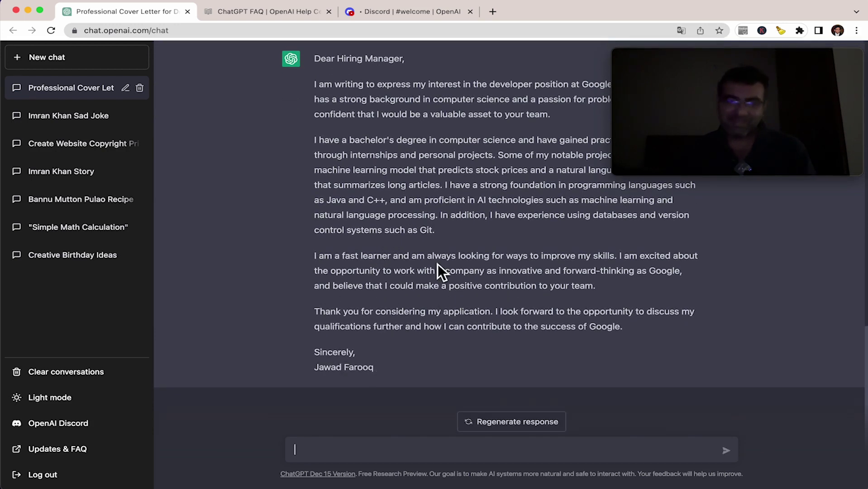
pyautogui.moveTo(388, 223); pyautogui.dragTo(605, 310)
pyautogui.click(656, 311)
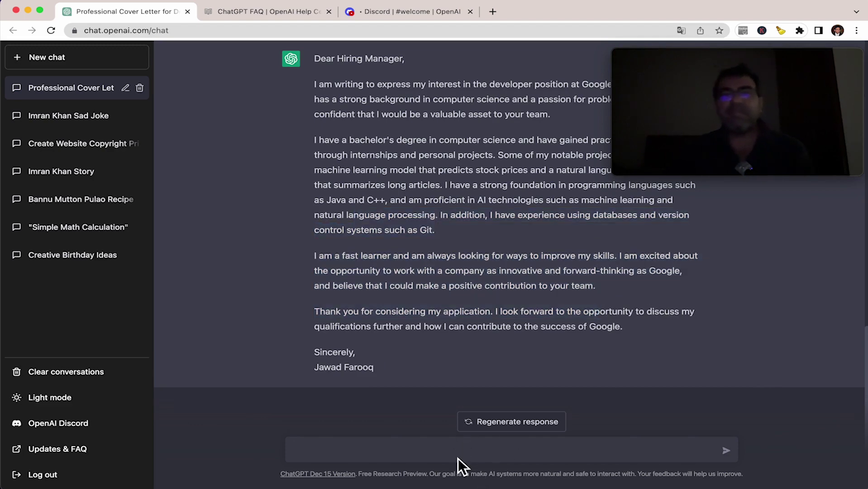
# - Start a new chat, and in a new browser tab search Google for "packtian act 1973"
pyautogui.click(95, 69)
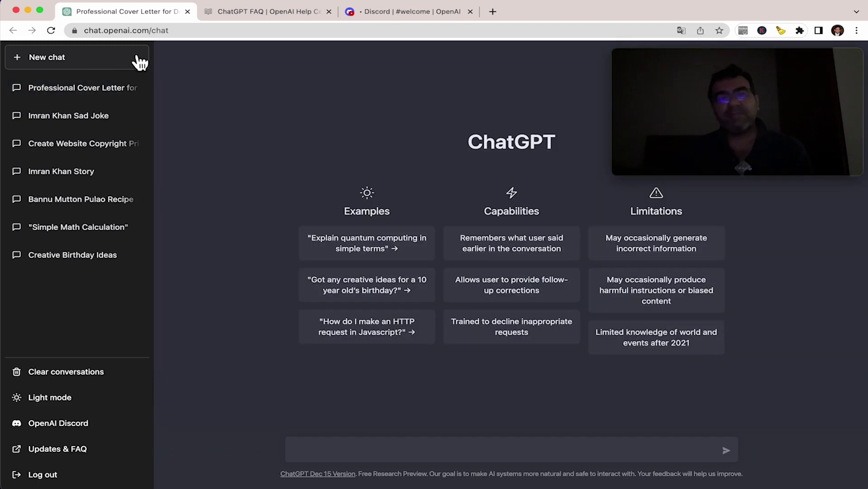
pyautogui.click(433, 452)
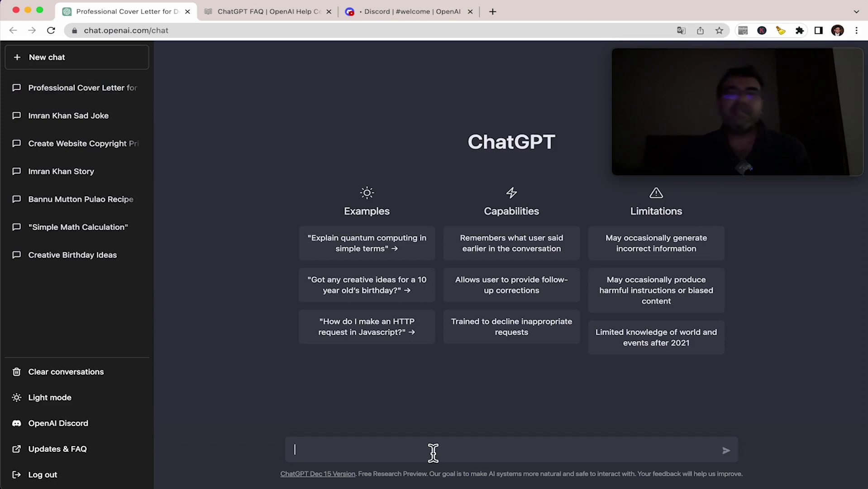
pyautogui.click(492, 11)
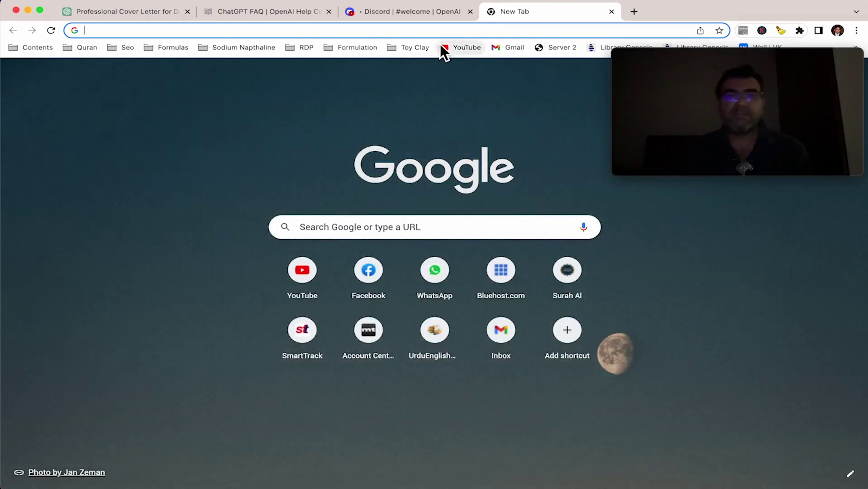
pyautogui.click(441, 35)
pyautogui.write('pac')
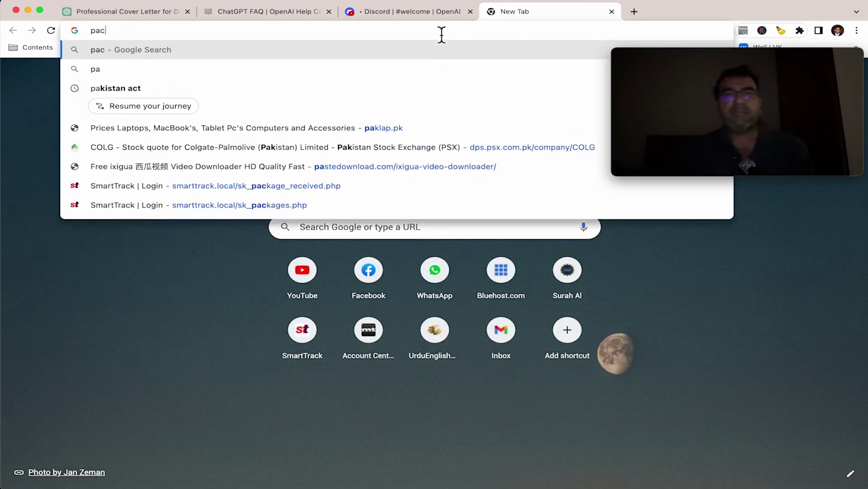
pyautogui.write('ktian ac')
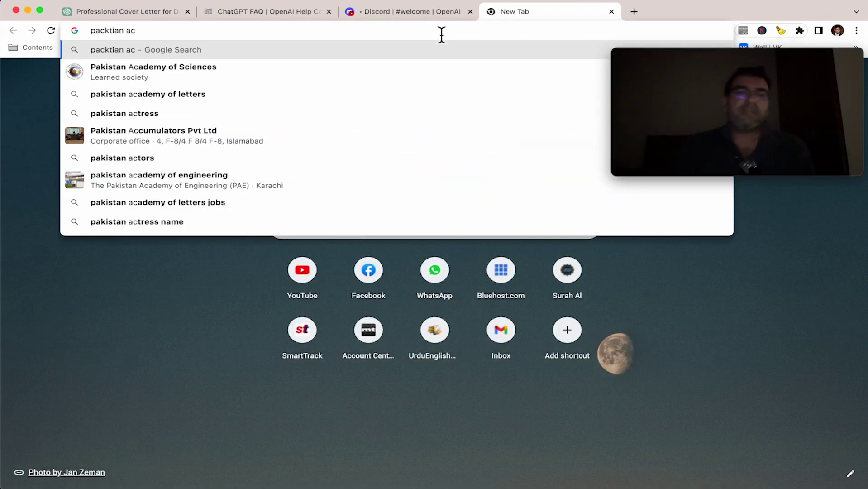
pyautogui.write('t 1973')
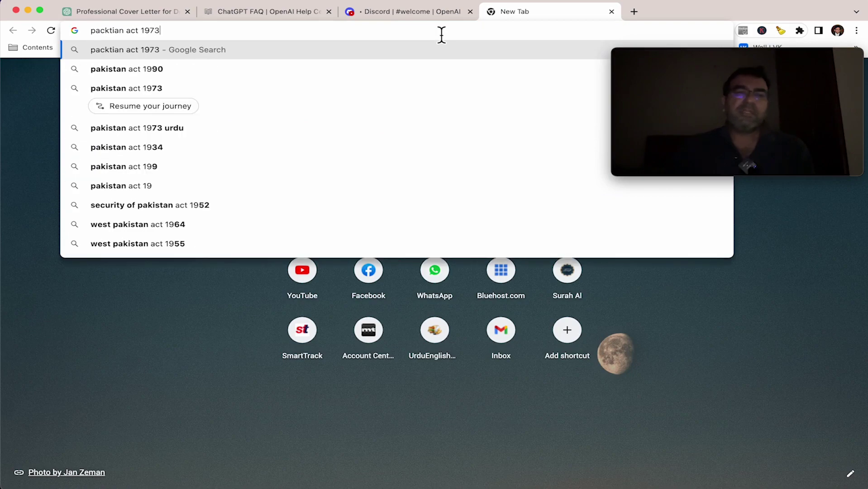
pyautogui.press('Return')
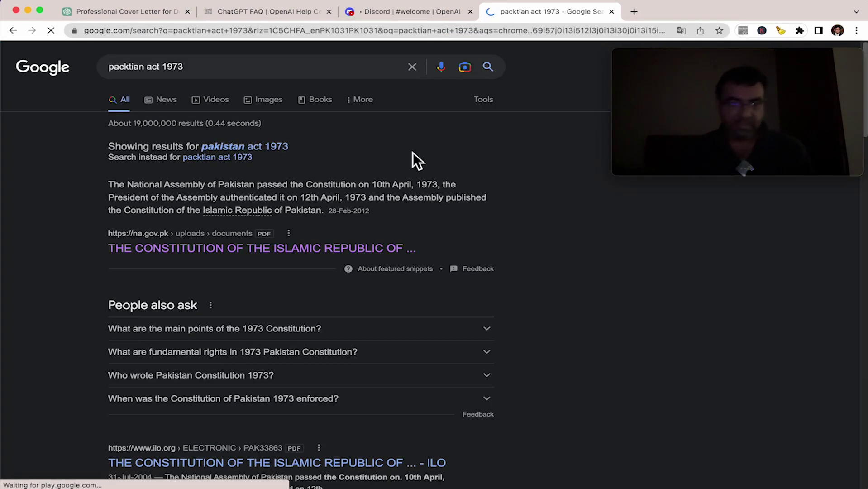
# - Look through the search results and open The Constitution of Pakistan page on pakistani.org
pyautogui.scroll(-3, 417, 158)
pyautogui.scroll(-12, 406, 185)
pyautogui.scroll(15, 407, 187)
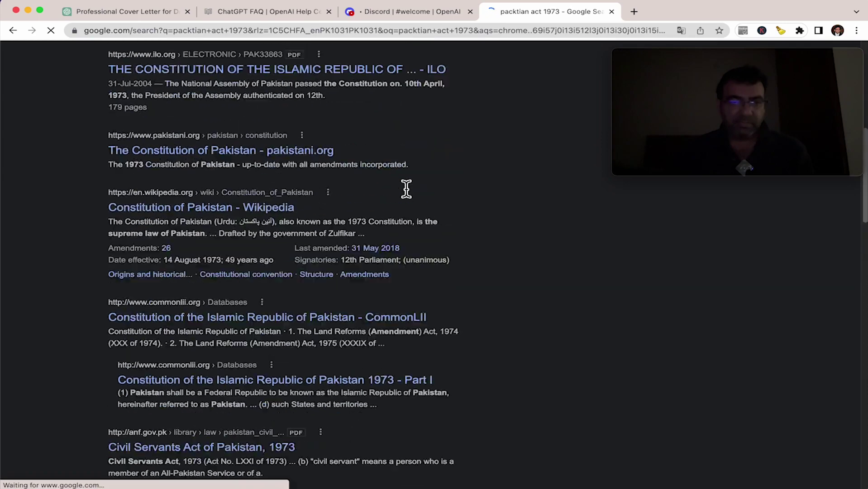
pyautogui.scroll(-20, 344, 235)
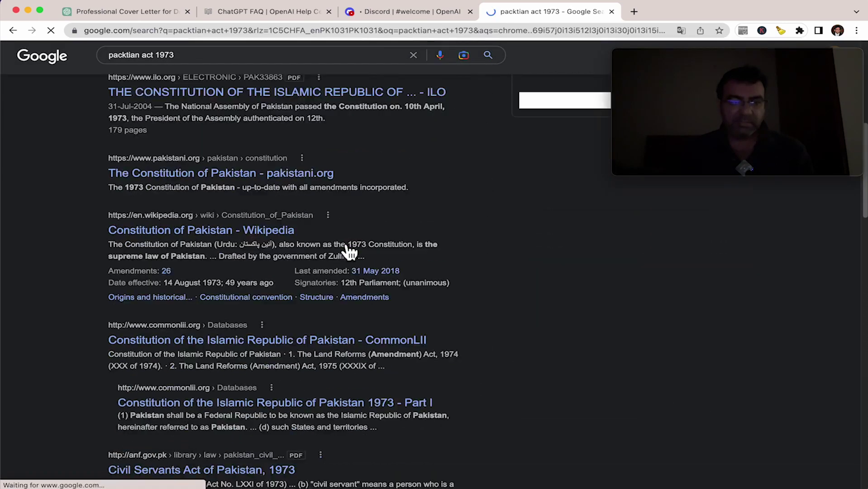
pyautogui.scroll(20, 346, 250)
pyautogui.click(300, 68)
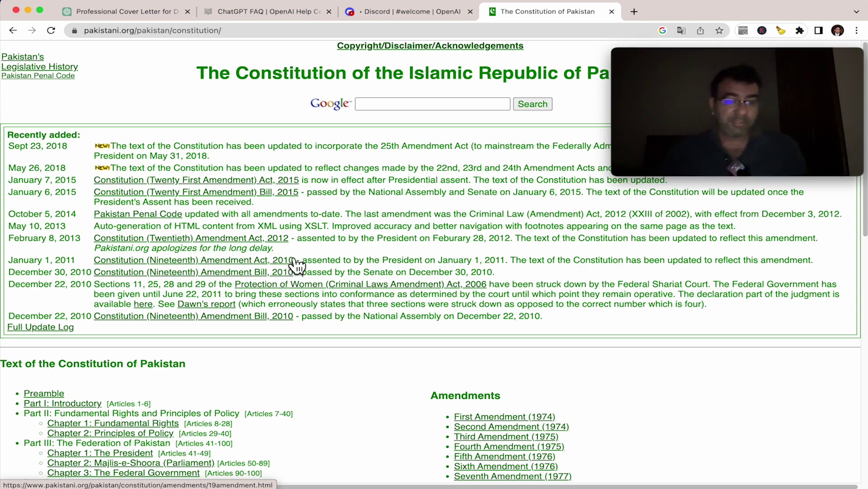
# - Open "Part I: Introductory" from the text of the Constitution of Pakistan
pyautogui.scroll(-15, 378, 222)
pyautogui.scroll(12, 379, 216)
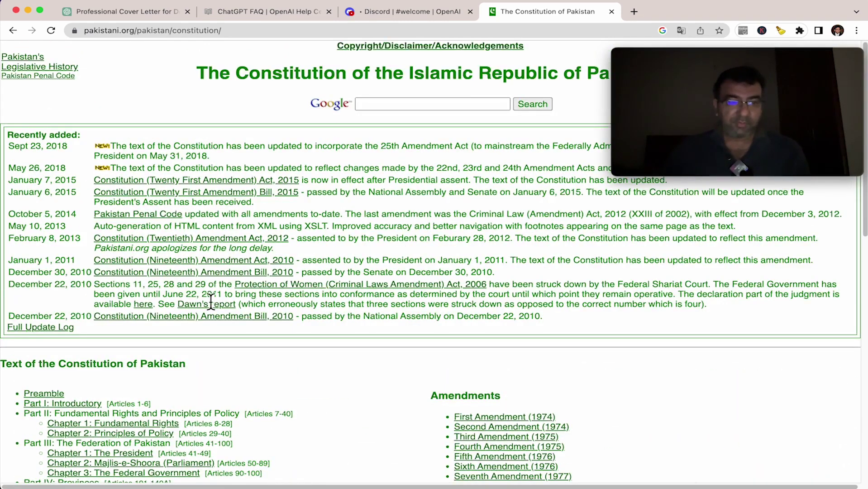
pyautogui.scroll(-5, 125, 307)
pyautogui.click(68, 172)
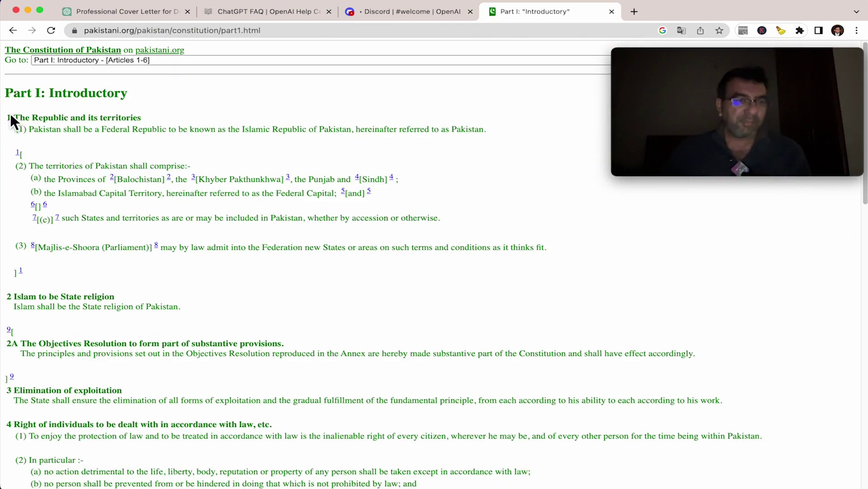
# - Copy the text of articles 1 to 5 from Part I of the Constitution of Pakistan
pyautogui.moveTo(9, 117); pyautogui.dragTo(582, 340)
pyautogui.scroll(-5, 154, 184)
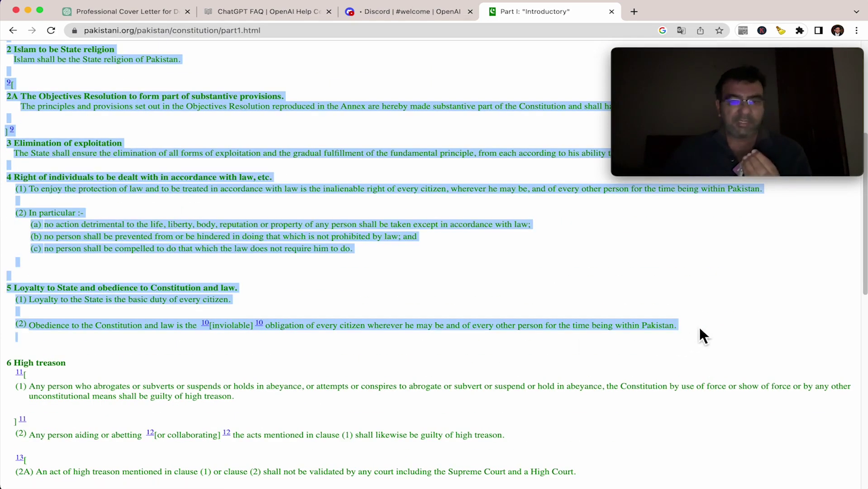
pyautogui.rightClick(616, 325)
pyautogui.click(498, 354)
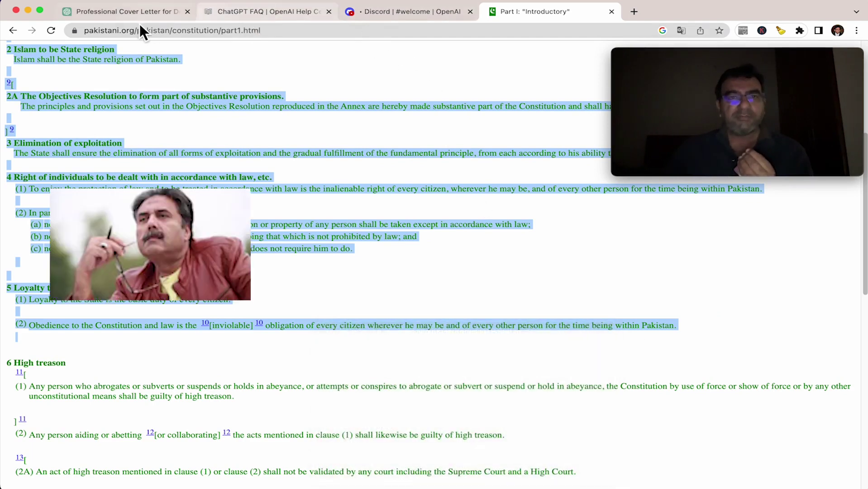
# - In ChatGPT, submit "the following is from the ACT, simplify it for me in a couple of sentences:" followed by the copied constitution text
pyautogui.click(149, 12)
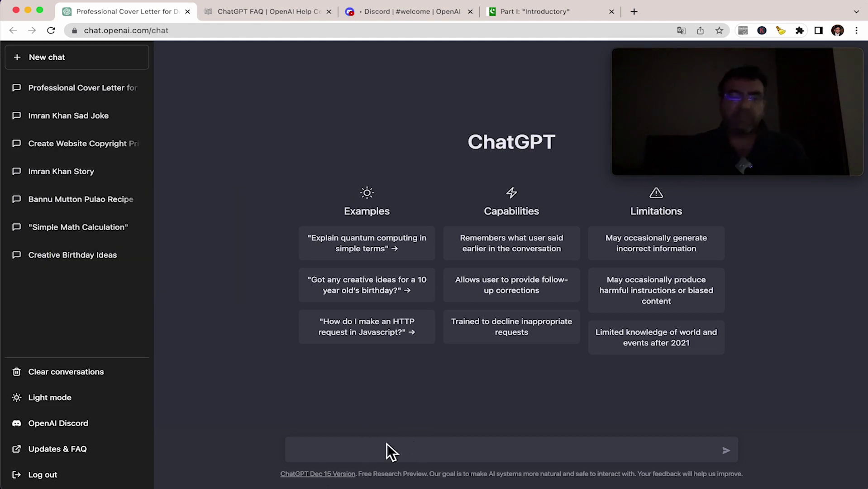
pyautogui.write('the fo')
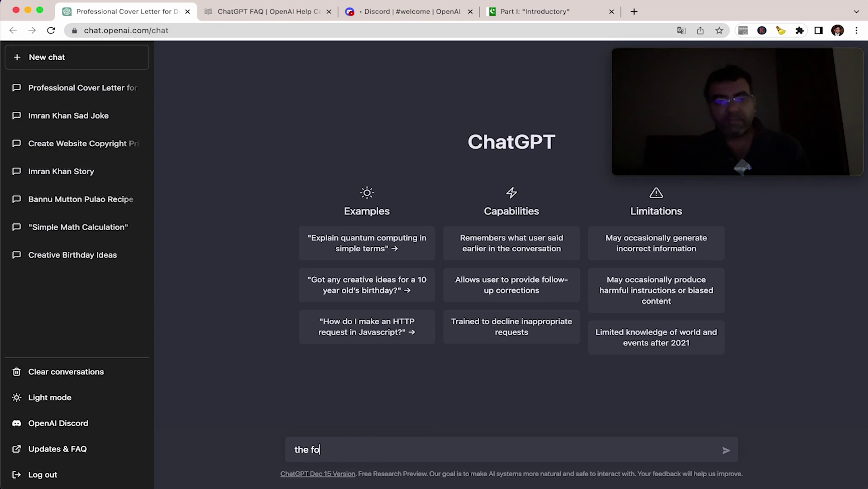
pyautogui.write('llowing')
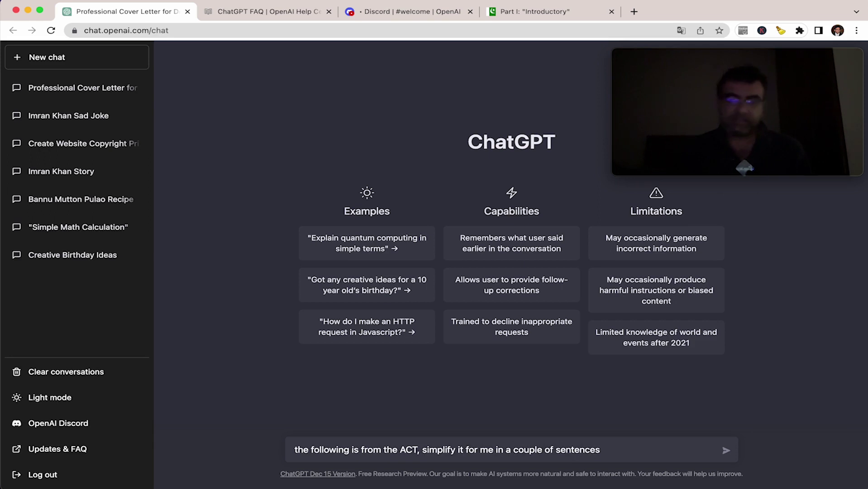
pyautogui.hotkey('shift', 'Return')
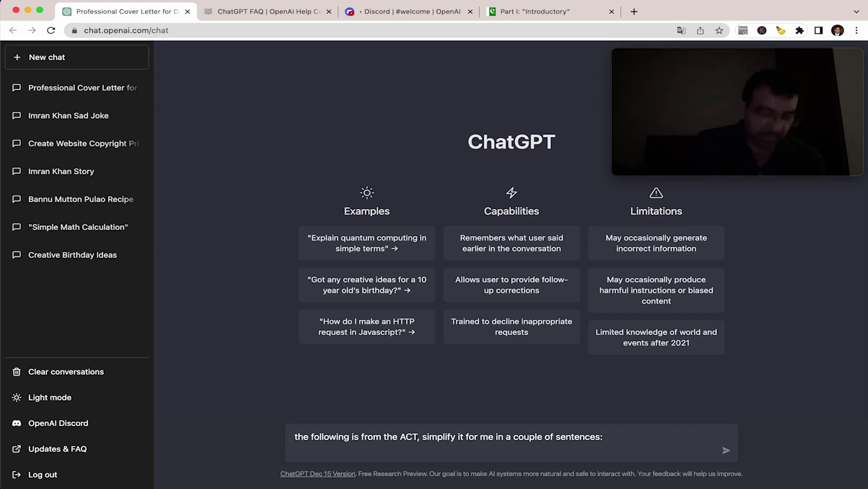
pyautogui.press('super+v')
pyautogui.press('Return')
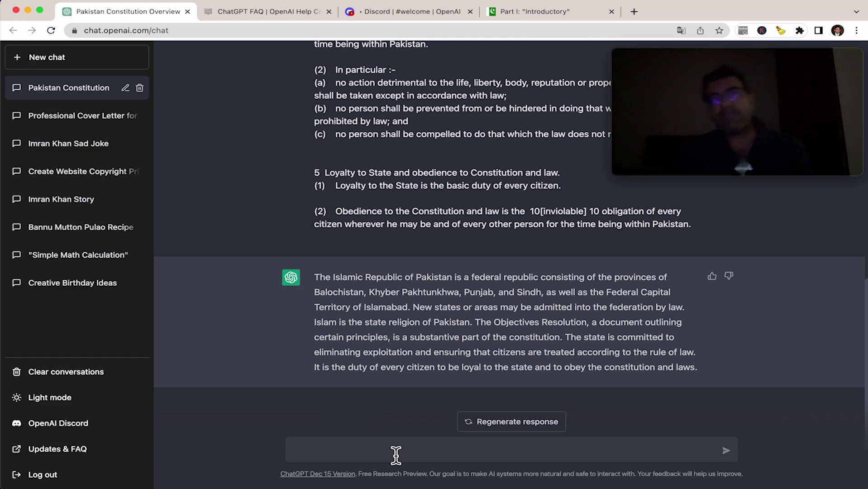
# - Submit the follow-up prompt "pull out the 5 most important keywords from the above"
pyautogui.write('pull out the 5 mos')
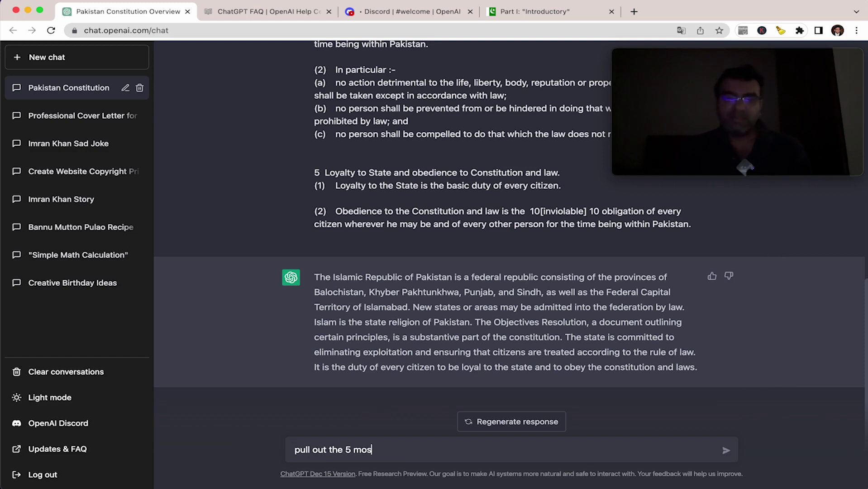
pyautogui.write('t import')
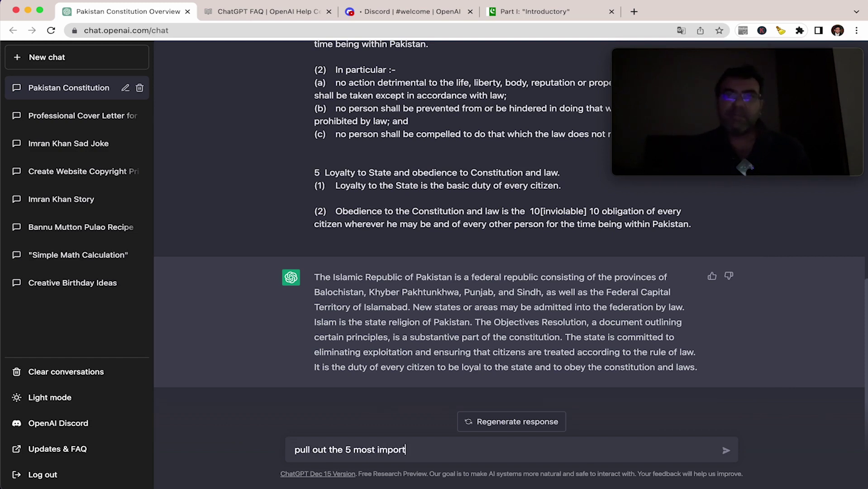
pyautogui.write('st important keywords ')
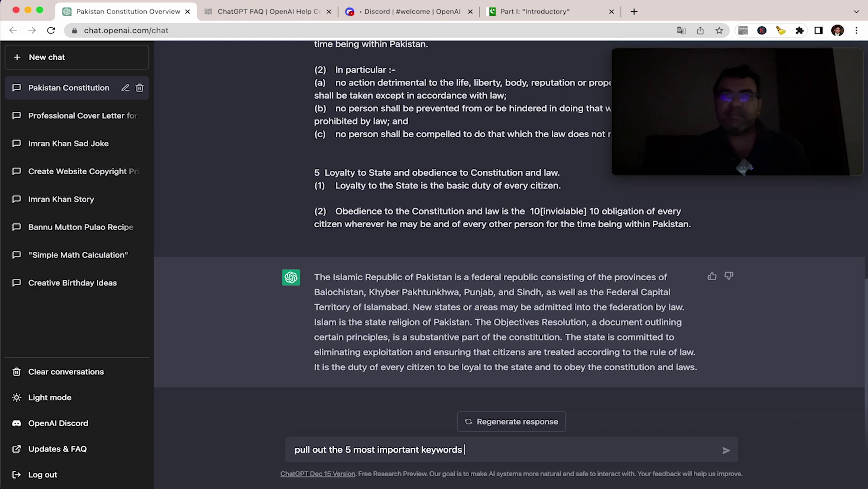
pyautogui.write('from the above')
pyautogui.press('Return')
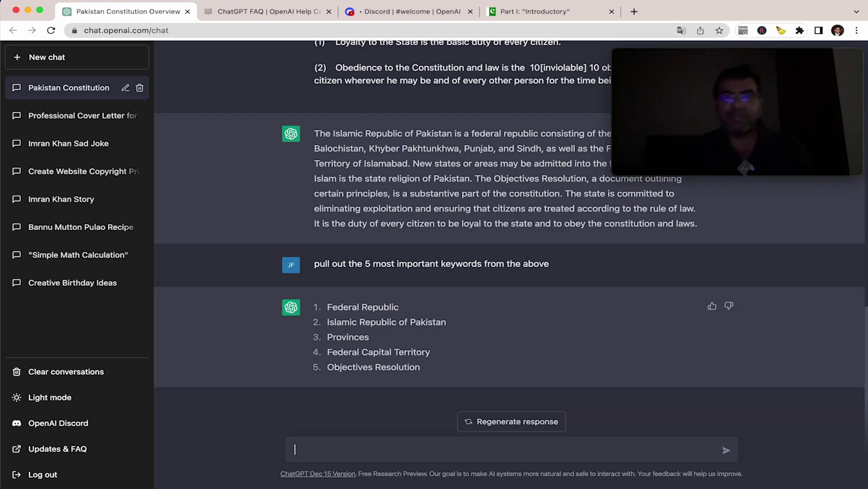
# - Ask for a child-level explanation with the follow-up prompt "explain this act like 5year old"
pyautogui.write('plain this ')
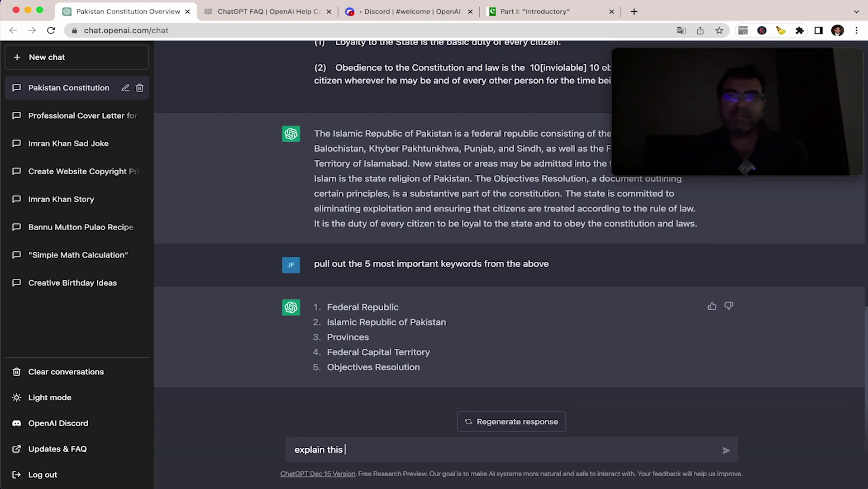
pyautogui.write('act like 1am')
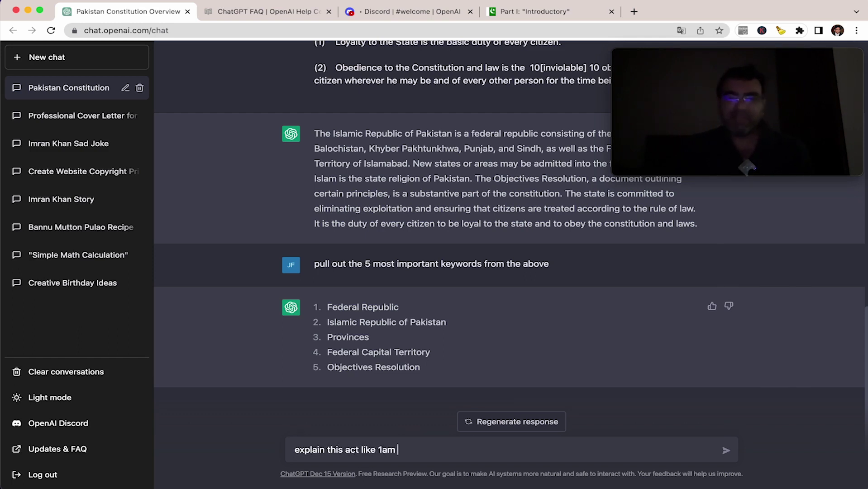
pyautogui.press('BackSpace')
pyautogui.press('BackSpace')
pyautogui.press('BackSpace')
pyautogui.press('BackSpace')
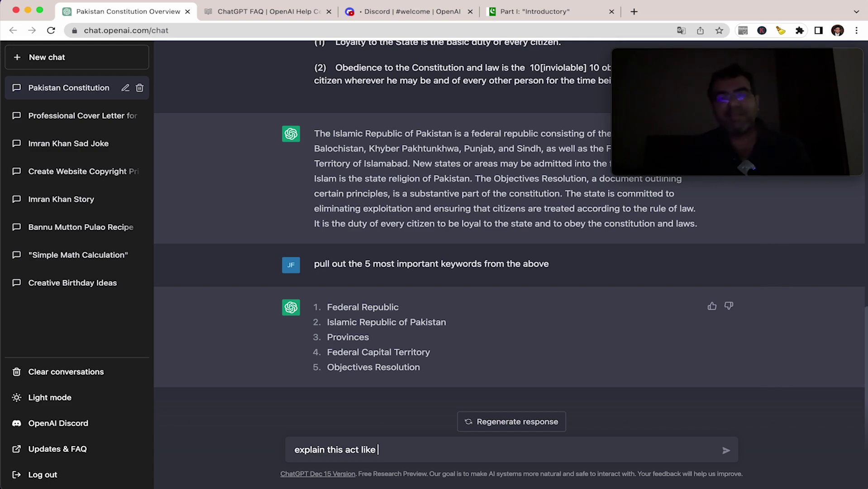
pyautogui.write('year old')
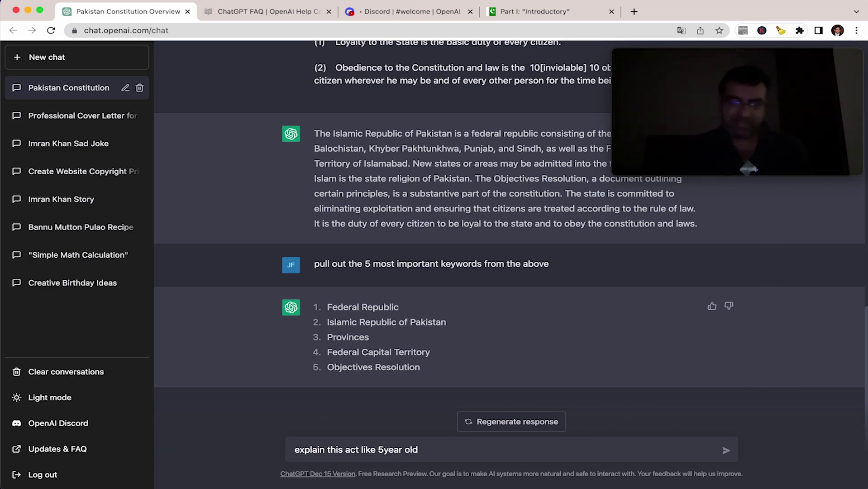
pyautogui.press('Return')
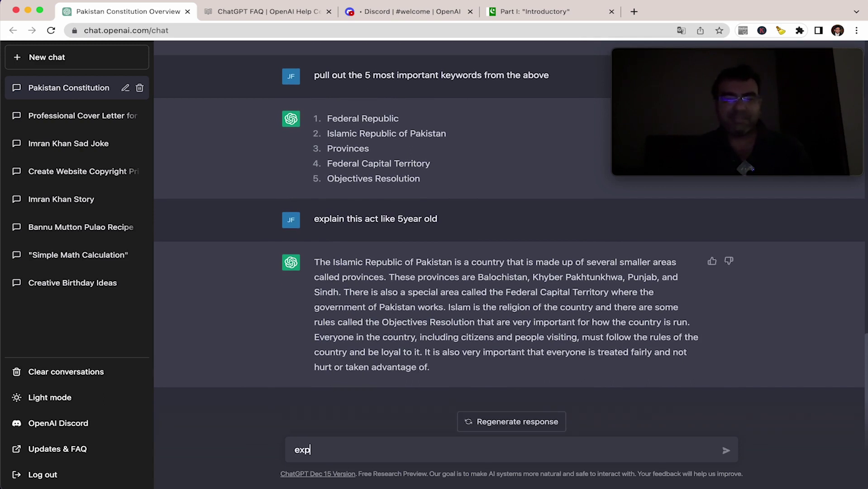
# - Submit the prompt "explain this act like 3 yers old" and follow it with "make it simplifier"
pyautogui.write('lain this act like ')
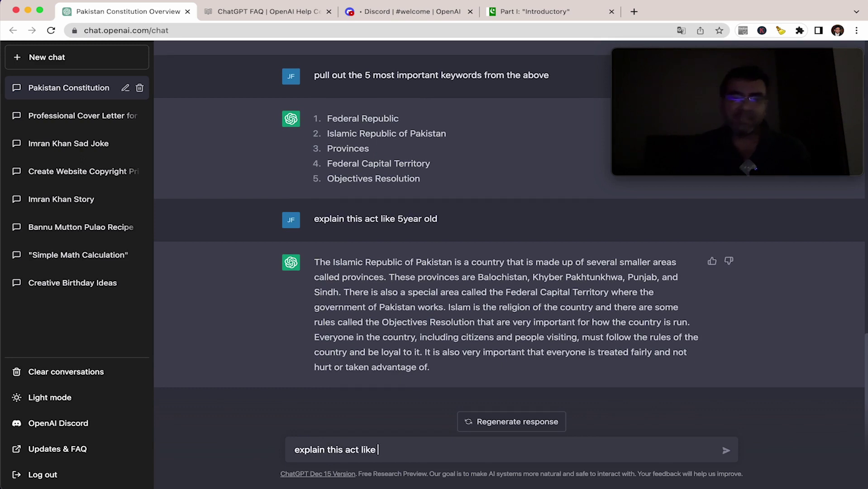
pyautogui.write('3 yers old')
pyautogui.press('Return')
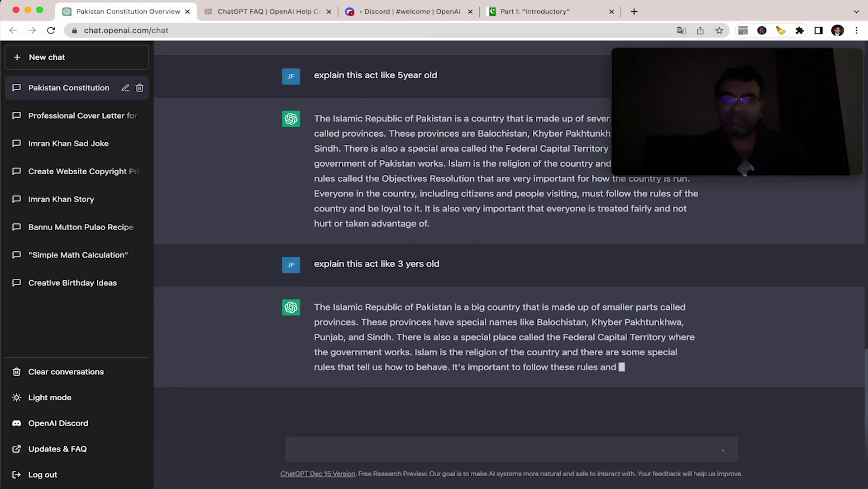
pyautogui.write('make it simplifier')
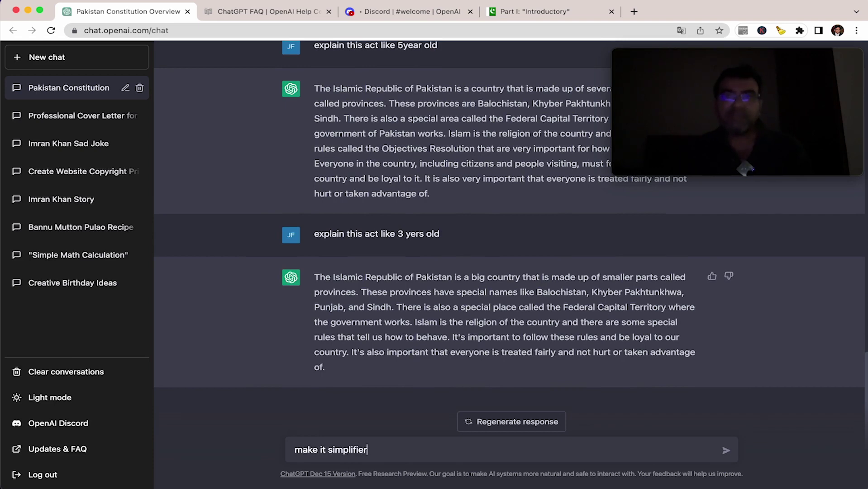
pyautogui.press('Return')
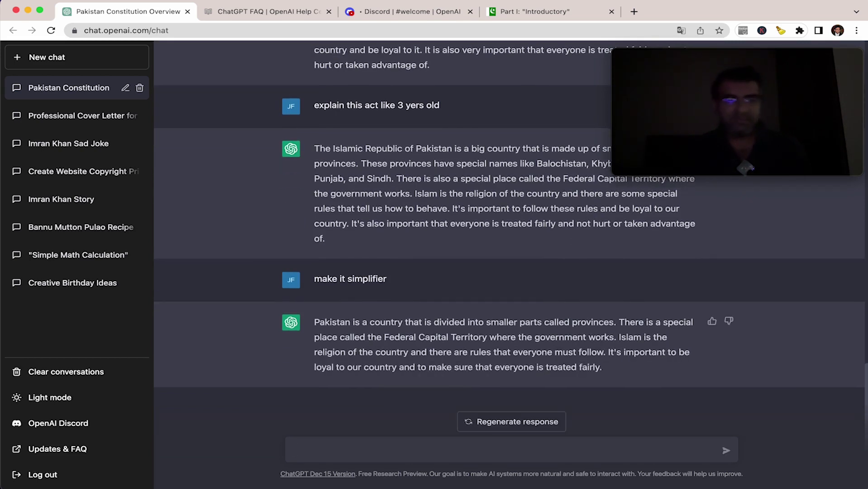
# - Ask for a shorter version of the explanation with the prompt "make it in 20words or less"
pyautogui.write('make it')
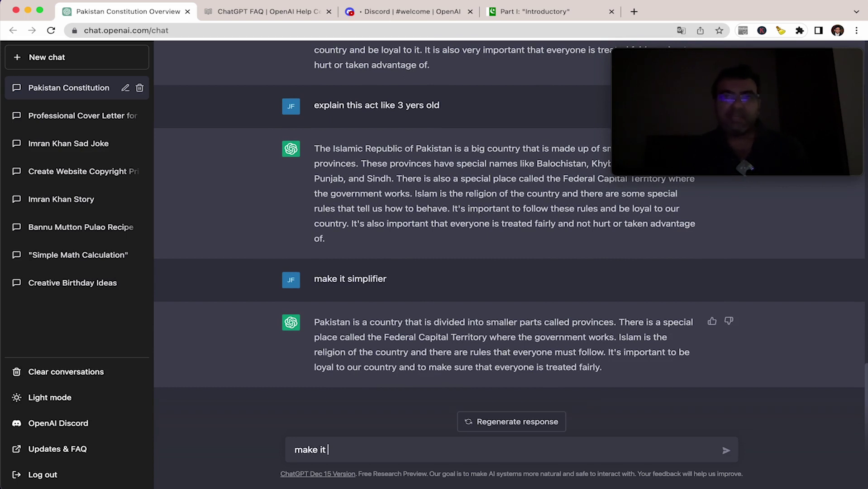
pyautogui.write(' in 20words')
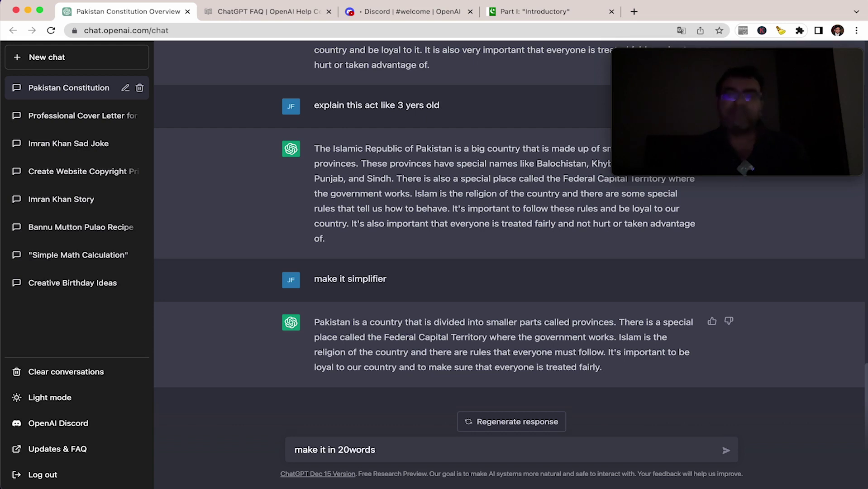
pyautogui.write(' or lesss')
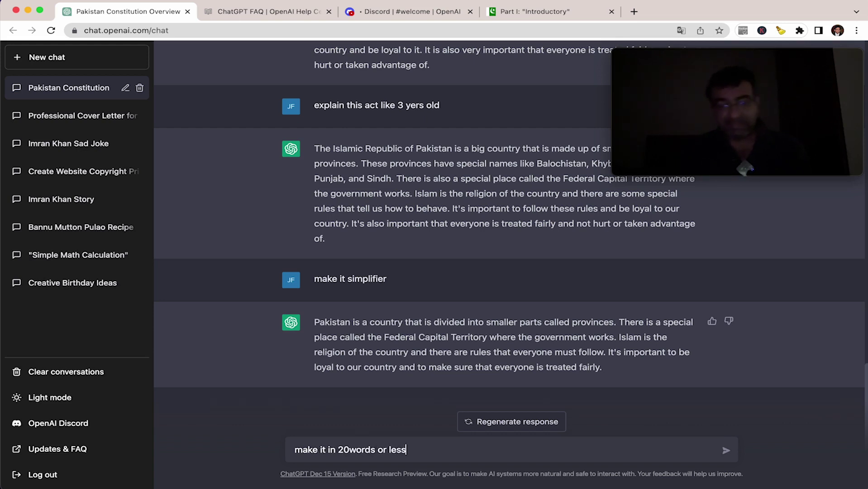
pyautogui.press('Return')
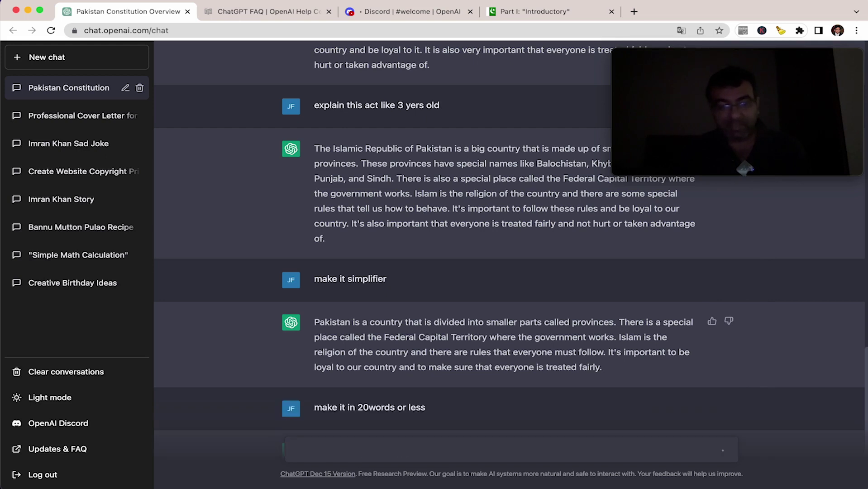
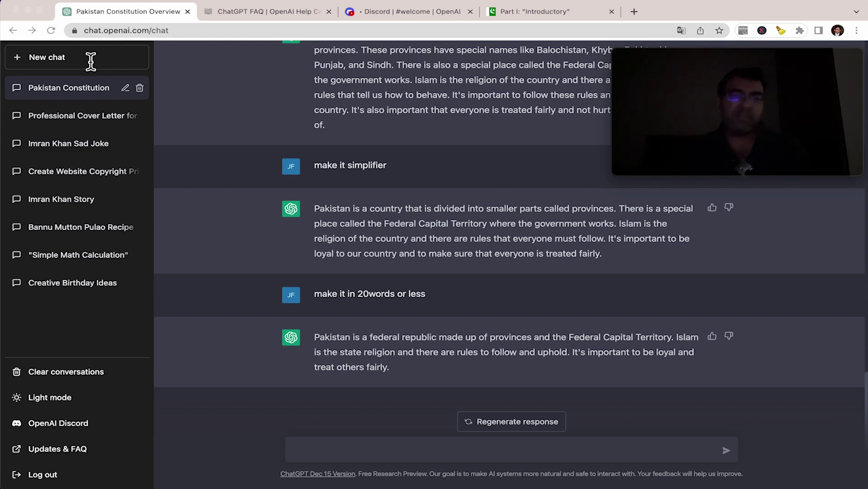
# - Start a new chat and submit the prompt "provide me 10 blogs topics titles for the articles website graphic design"
pyautogui.click(89, 59)
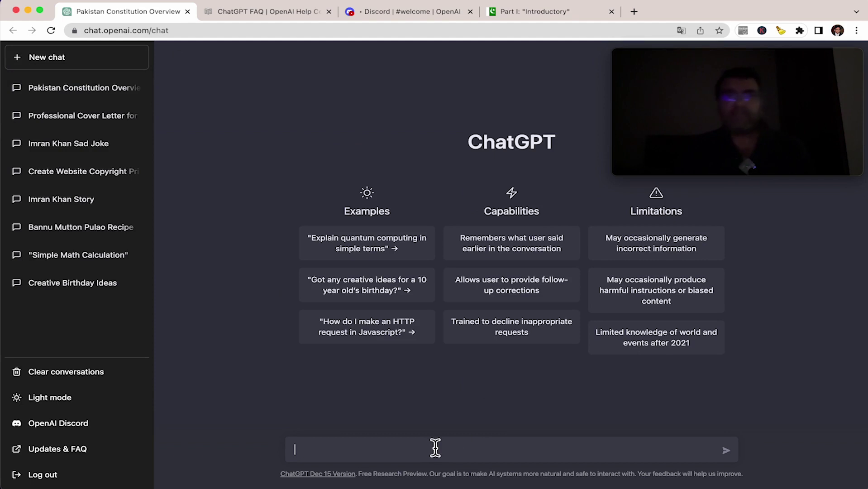
pyautogui.write('provide me ')
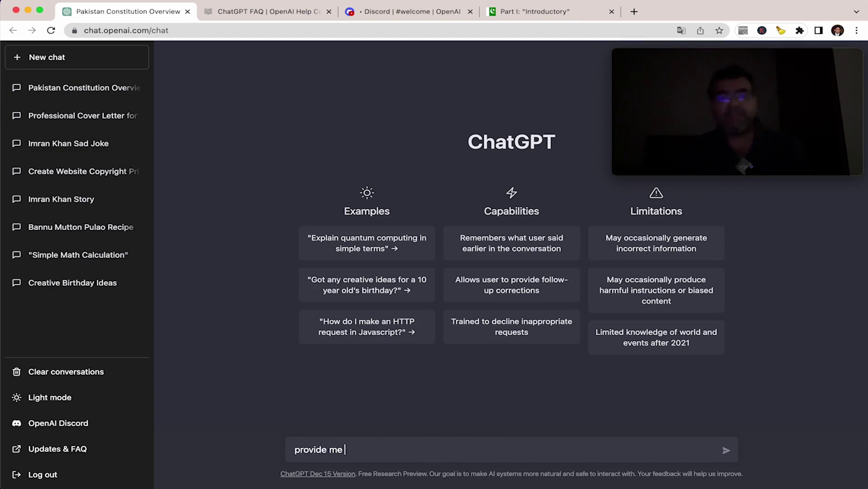
pyautogui.write('10 ')
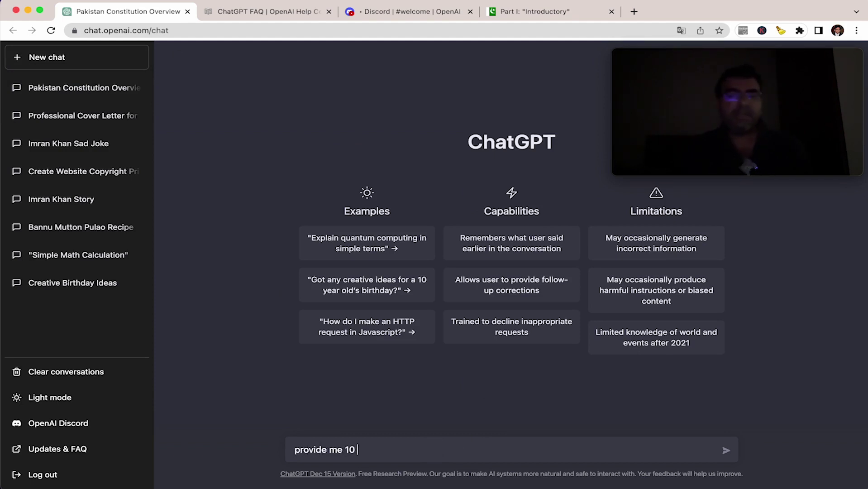
pyautogui.write('blogs topic')
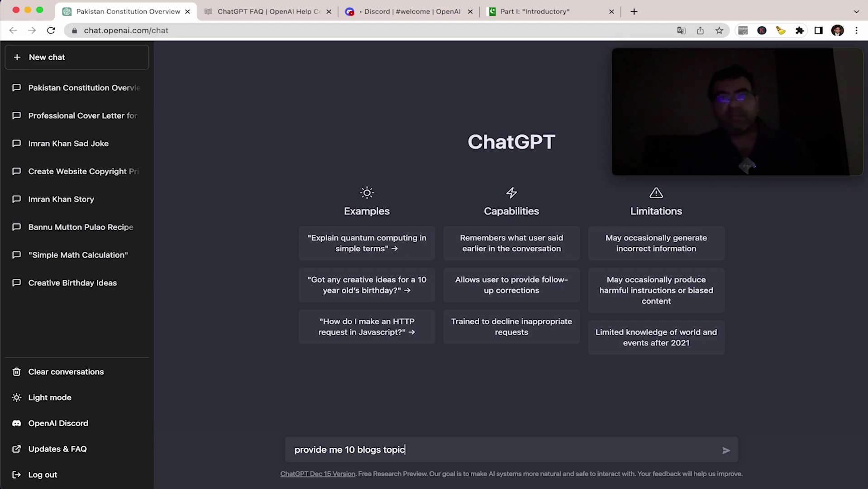
pyautogui.write('s titles ')
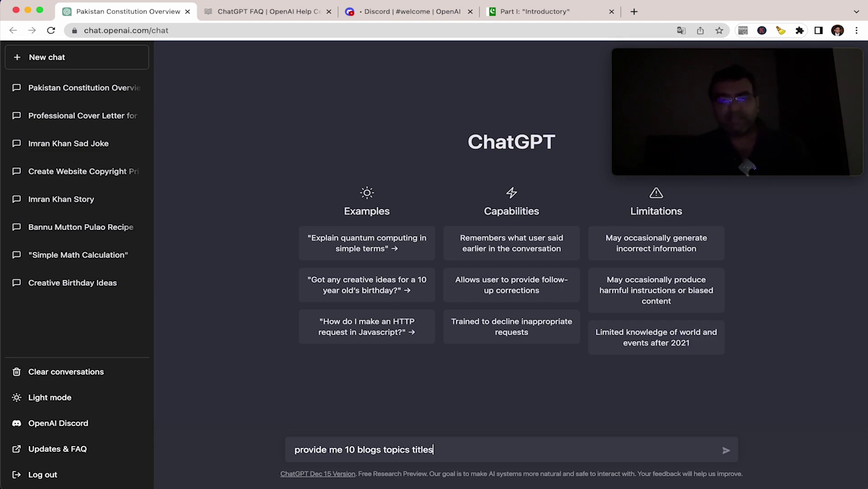
pyautogui.write('for th')
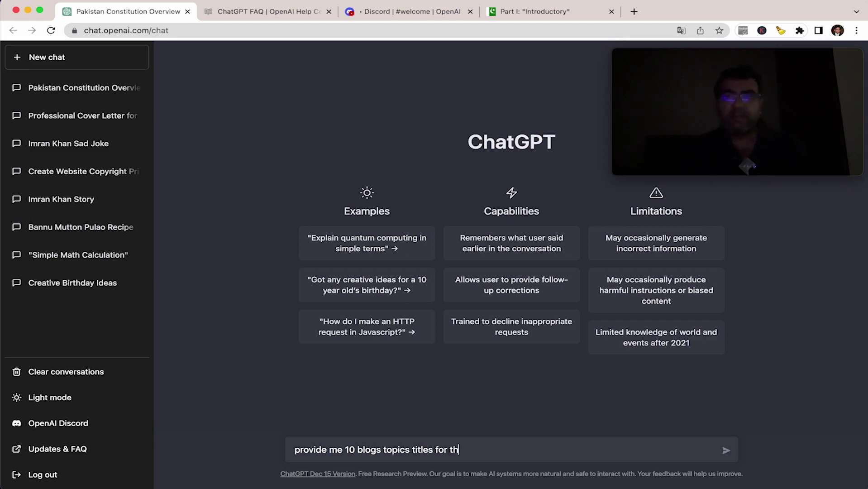
pyautogui.write('e articles w')
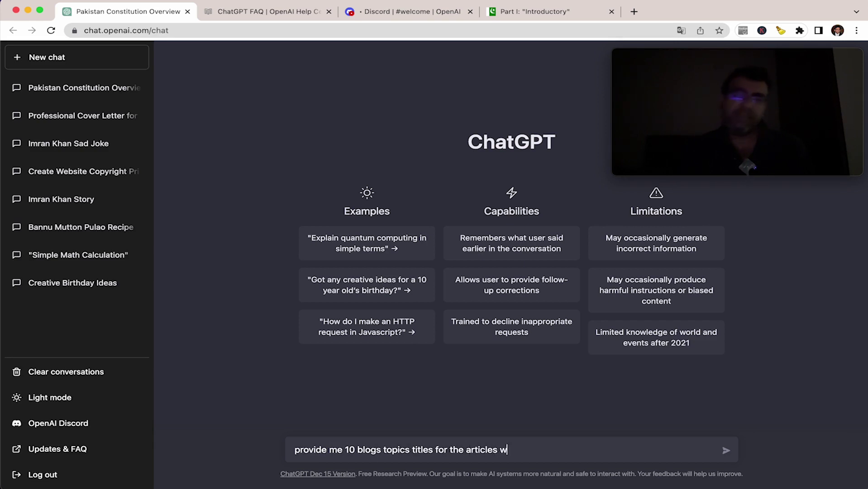
pyautogui.write('ebsite')
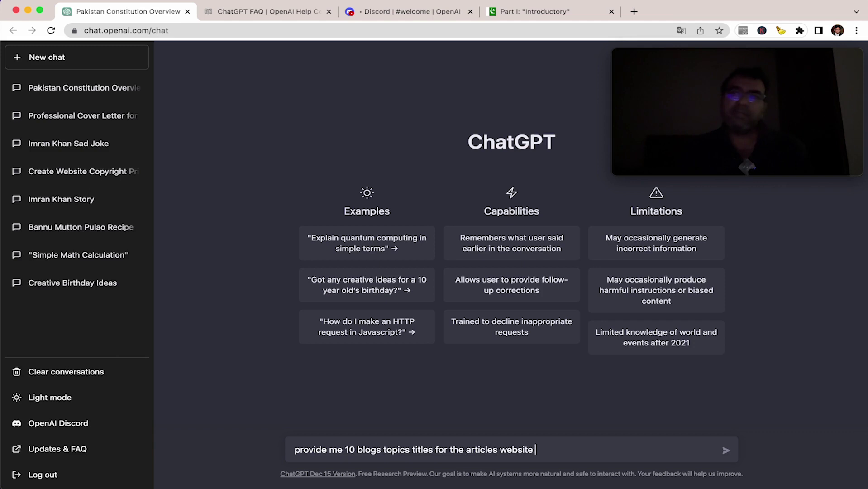
pyautogui.write(' graphic design')
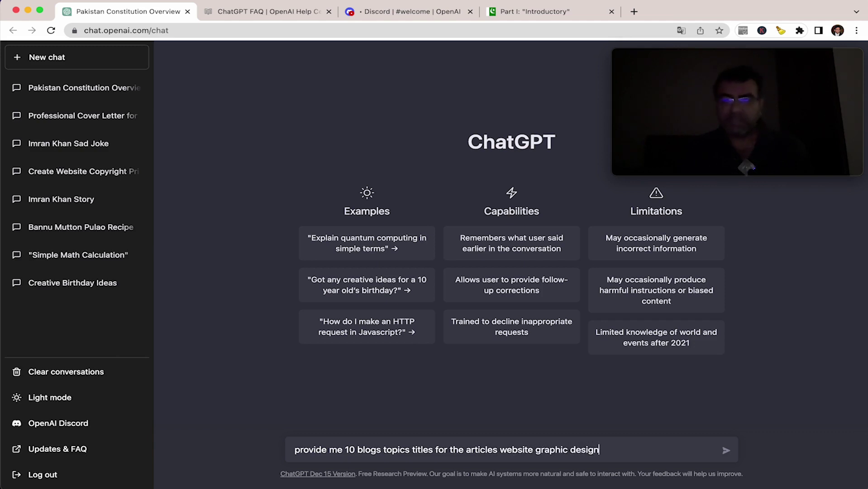
pyautogui.press('Return')
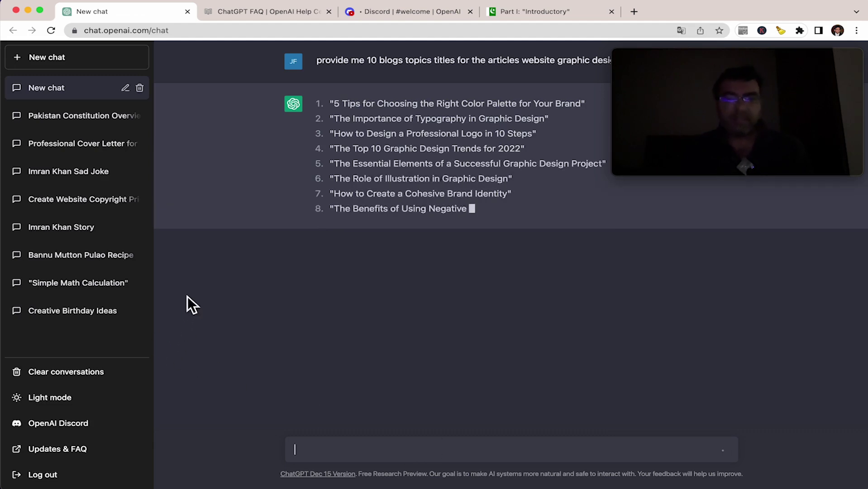
# - Submit the prompt "give me 5 variations of this topic title: How to Design a Professional Logo in 10 Steps", copying the title from the list
pyautogui.moveTo(334, 134); pyautogui.dragTo(534, 136)
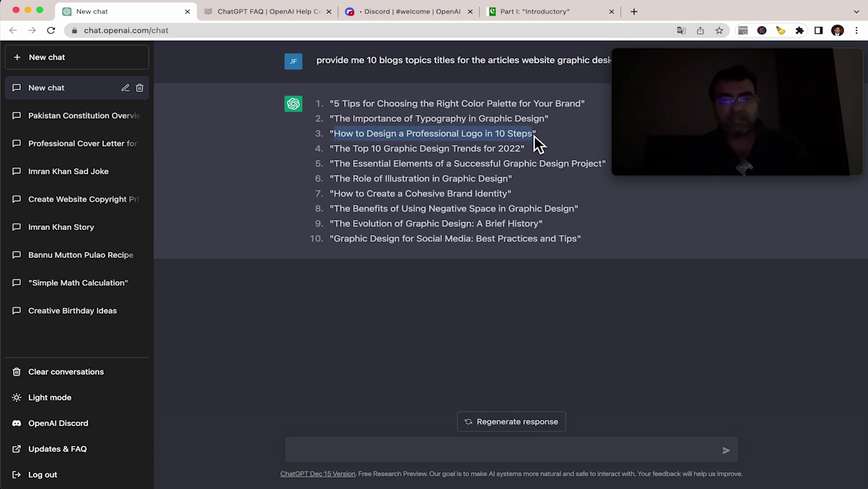
pyautogui.rightClick(536, 140)
pyautogui.click(562, 158)
pyautogui.click(424, 457)
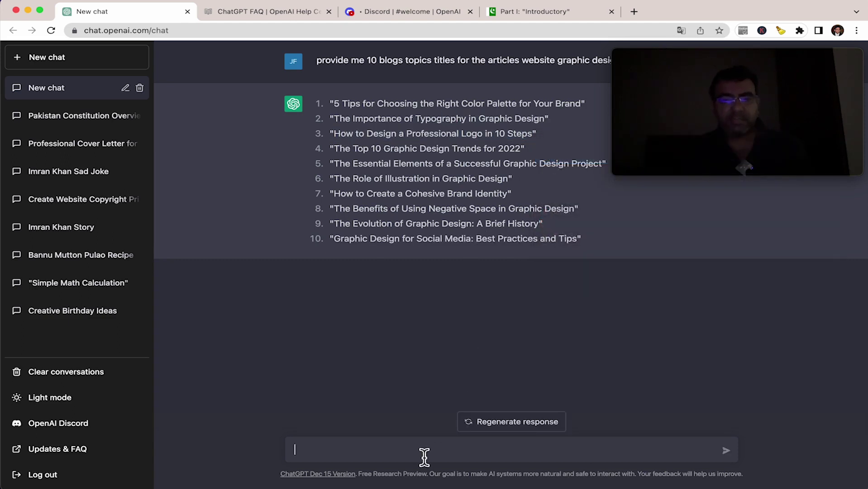
pyautogui.write('give me ')
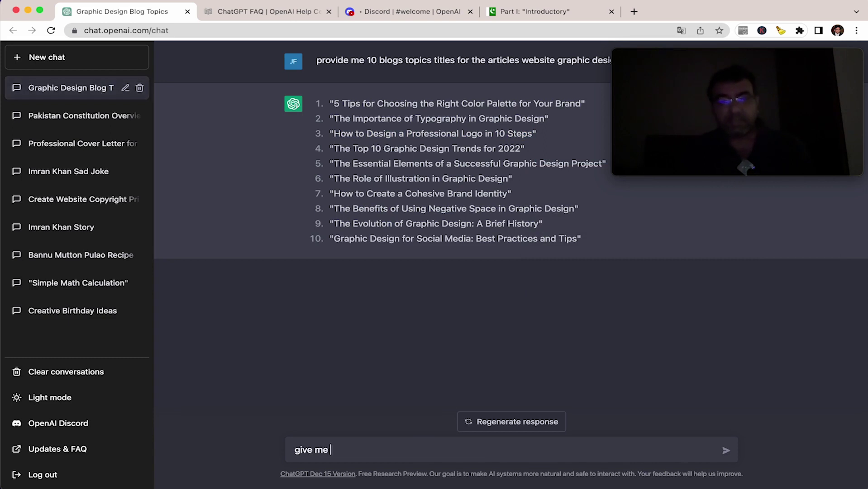
pyautogui.write('5 variations of this topic title:')
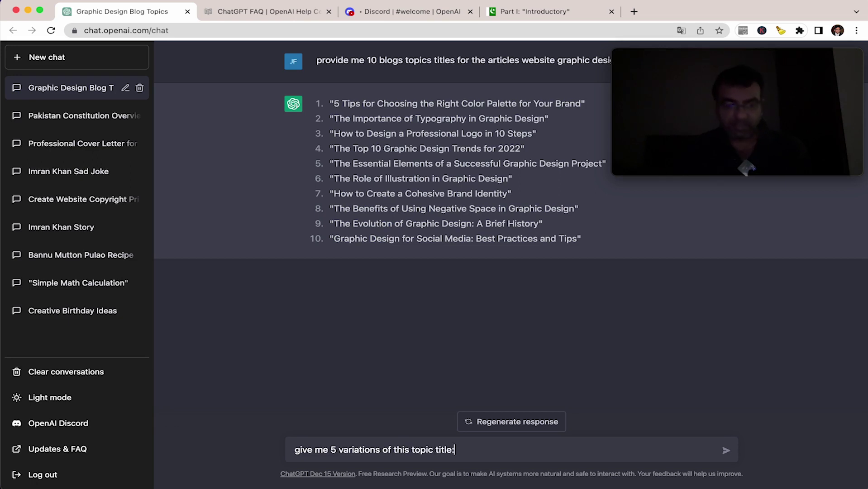
pyautogui.press('super+v')
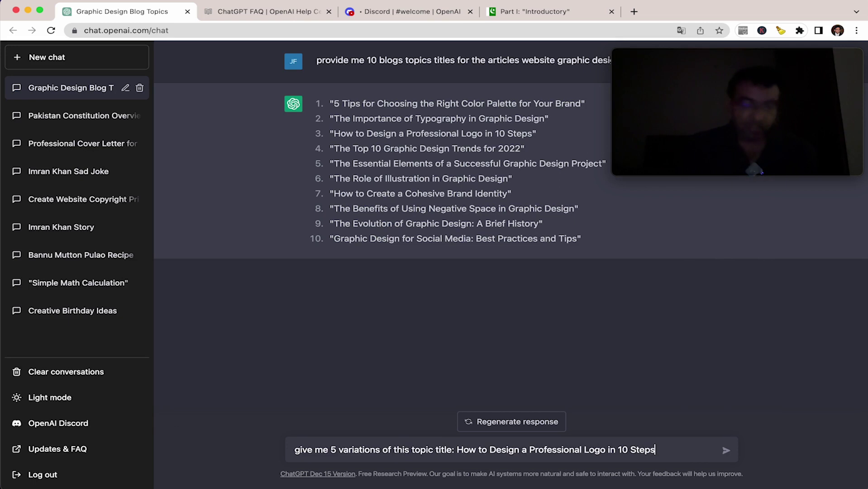
pyautogui.press('Return')
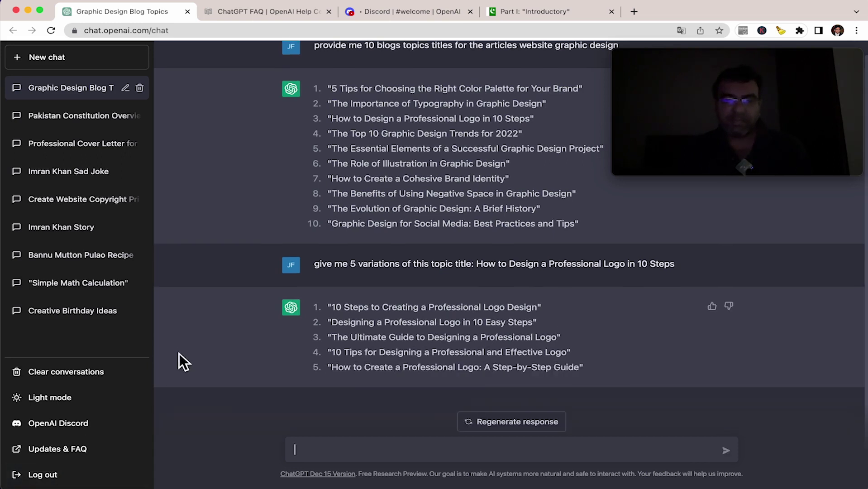
# - Submit the prompt "provide me the outline of an article titled: 10 Steps to Creating a Professional Logo Design", reusing the first suggested variation
pyautogui.moveTo(330, 307); pyautogui.dragTo(539, 309)
pyautogui.rightClick(511, 313)
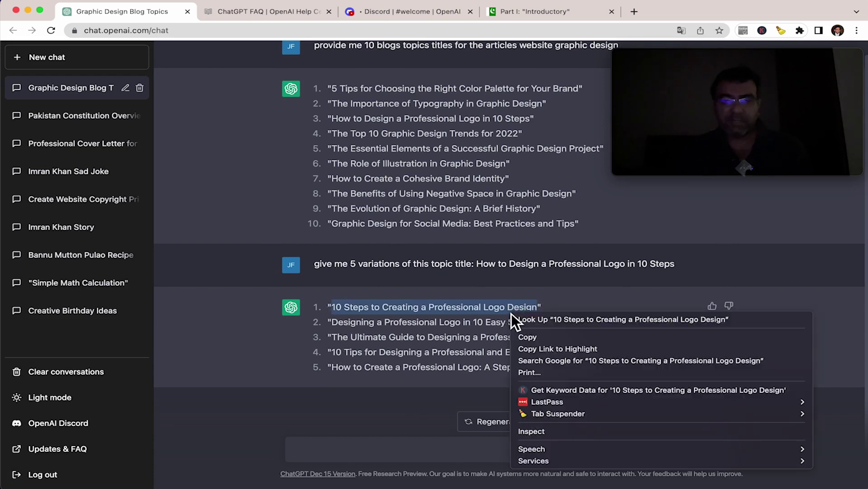
pyautogui.click(446, 457)
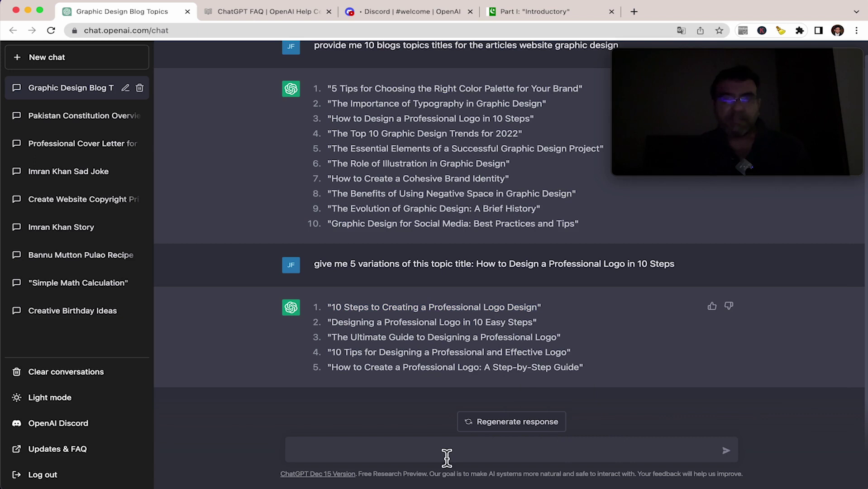
pyautogui.write('provide me the outline of an article titled:')
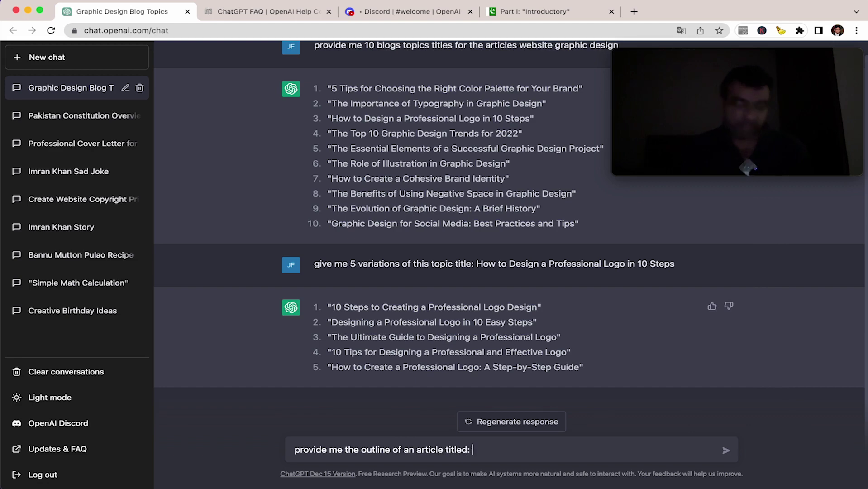
pyautogui.press('super+v')
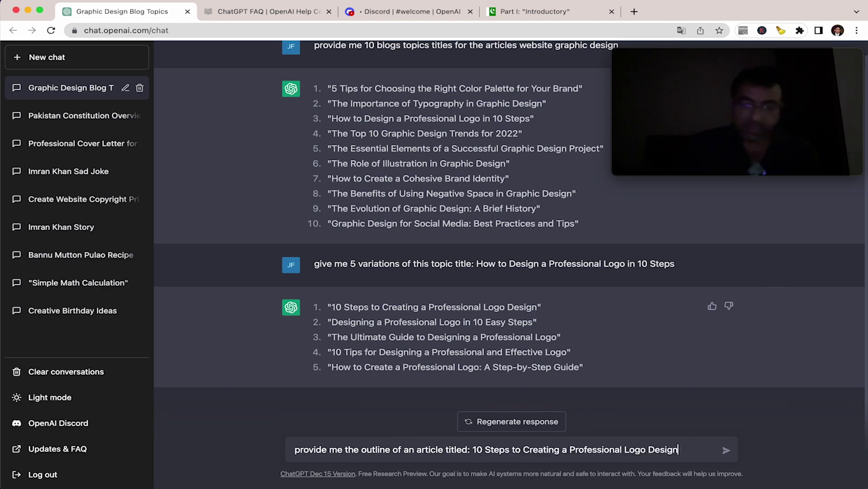
pyautogui.press('Return')
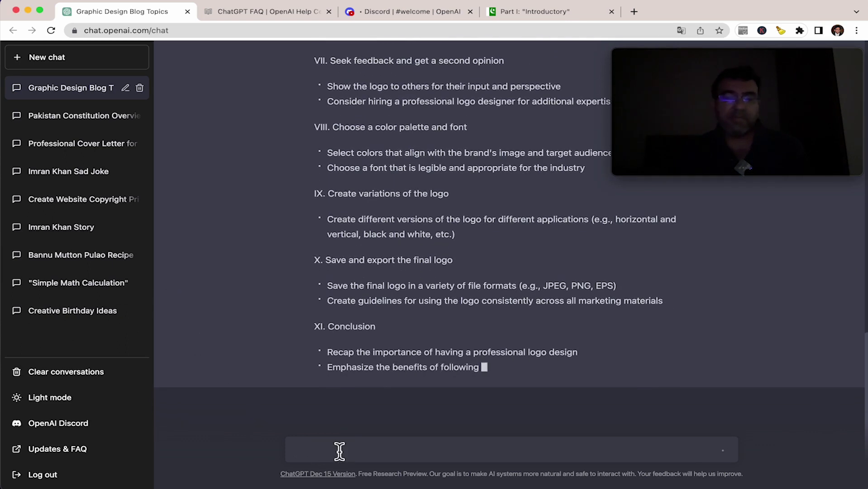
pyautogui.write('please as')
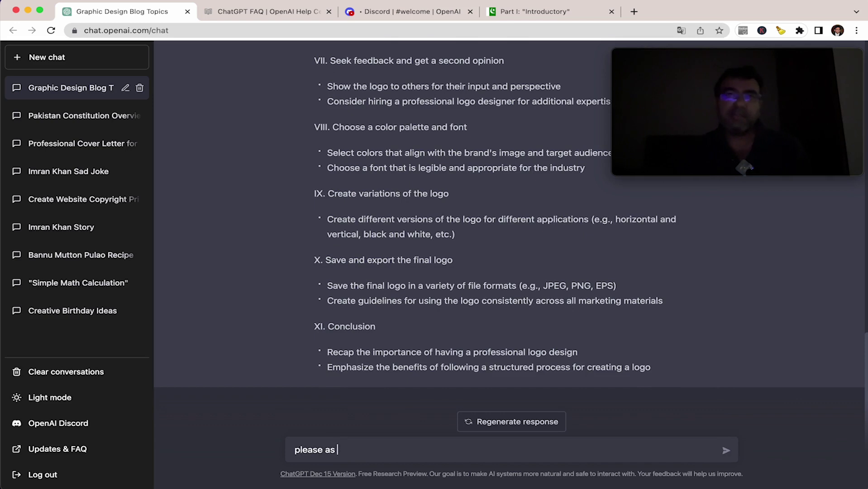
pyautogui.press('super+a')
pyautogui.press('BackSpace')
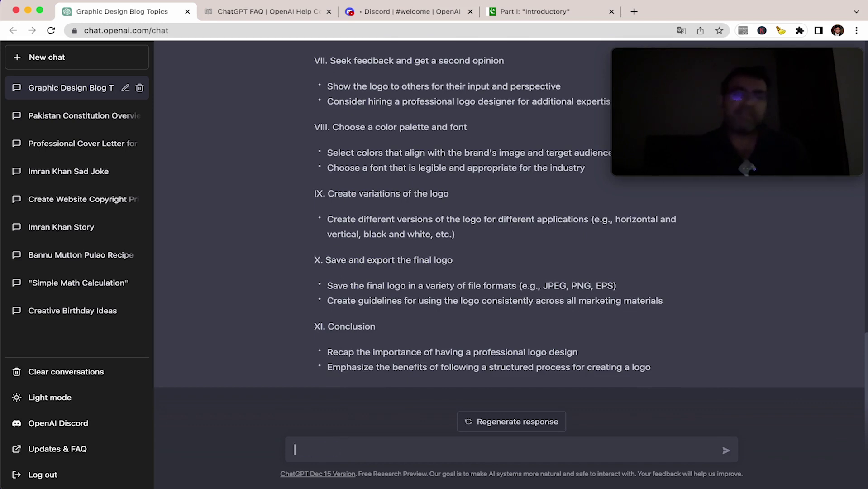
# - Request the article's opening with the prompt "start the introduction for this article that is at least 3 sentences long"
pyautogui.write('start the introduction for this a')
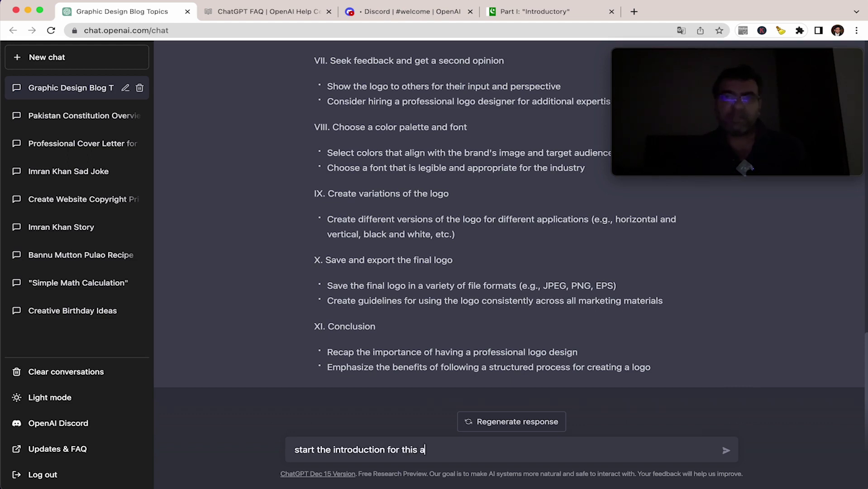
pyautogui.write('rticle that is at least 3 sent')
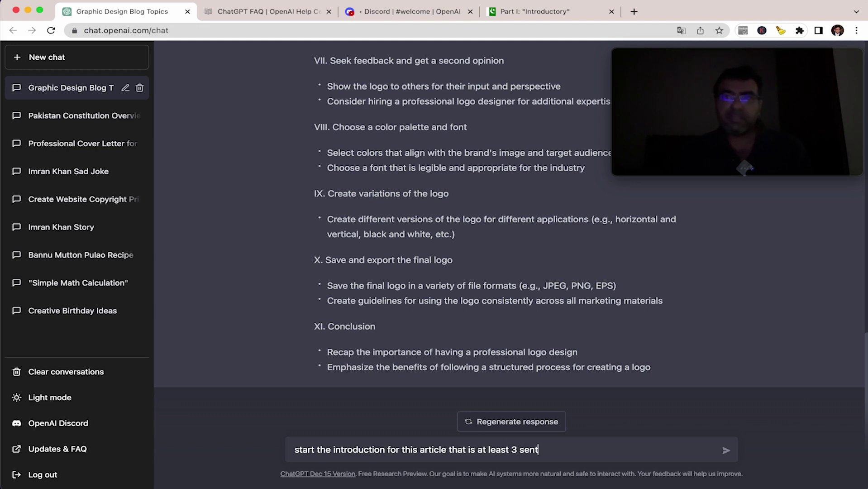
pyautogui.write('ences long')
pyautogui.press('Return')
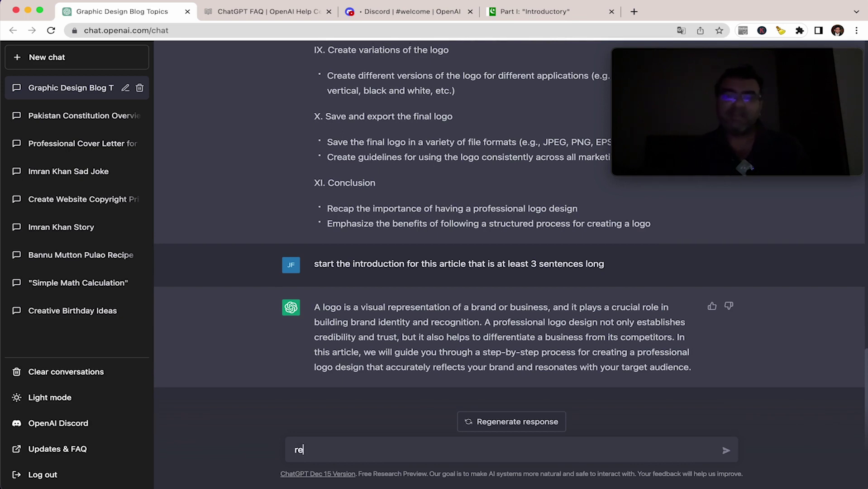
# - Submit the prompt "rephrase the following sentence:" followed by the copied first sentence of the generated introduction
pyautogui.write('se the following sentence')
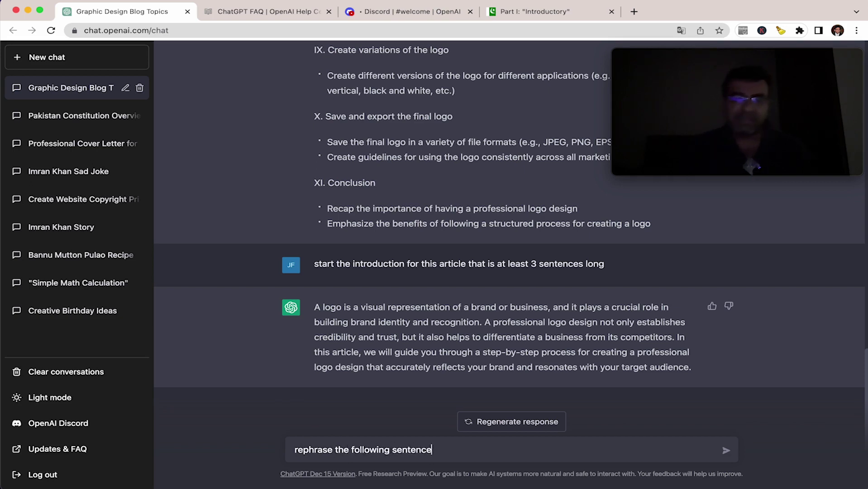
pyautogui.write(':')
pyautogui.moveTo(484, 323); pyautogui.dragTo(311, 313)
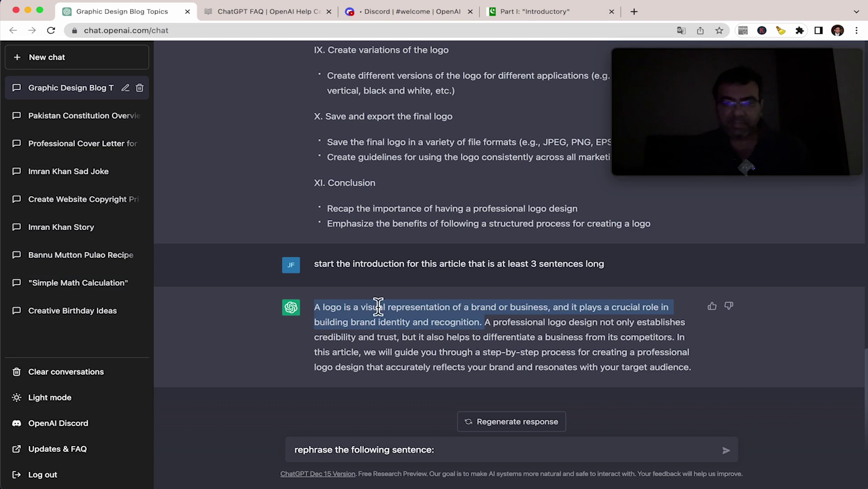
pyautogui.rightClick(432, 300)
pyautogui.click(431, 324)
pyautogui.click(473, 452)
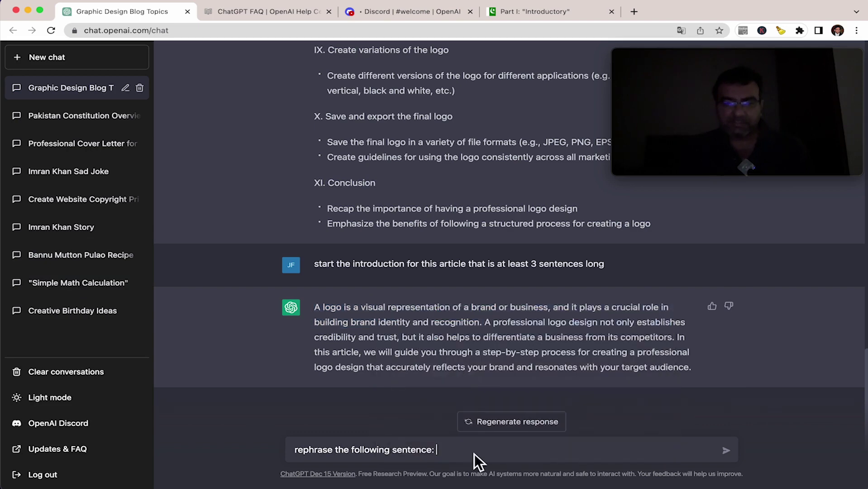
pyautogui.rightClick(473, 454)
pyautogui.click(515, 348)
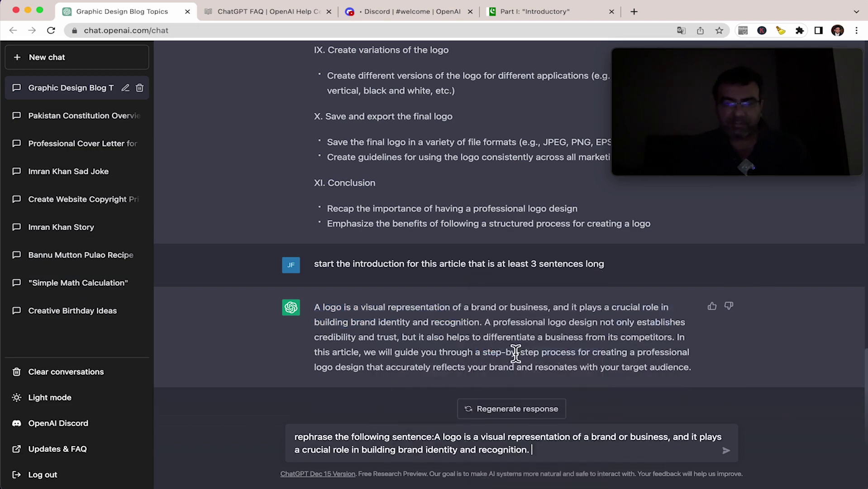
pyautogui.press('Return')
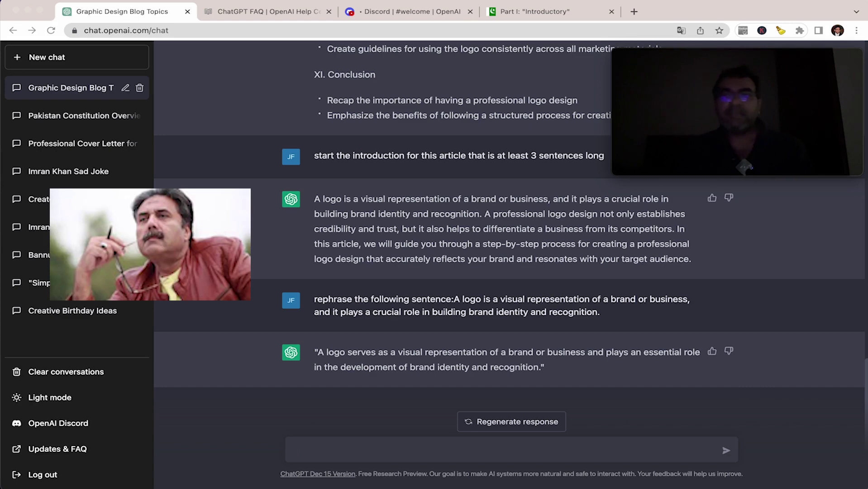
# - Submit the prompt "lenghten the following sentence:" followed by the copied rephrased sentence about what a logo serves as
pyautogui.click(427, 451)
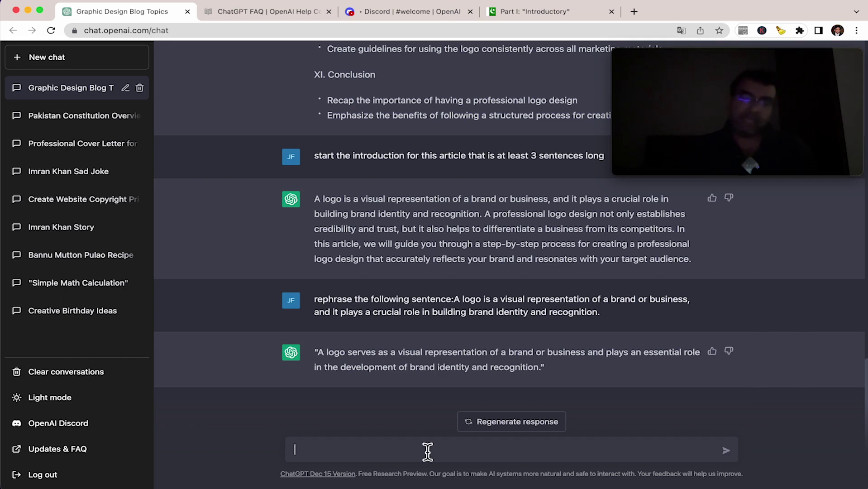
pyautogui.write('len')
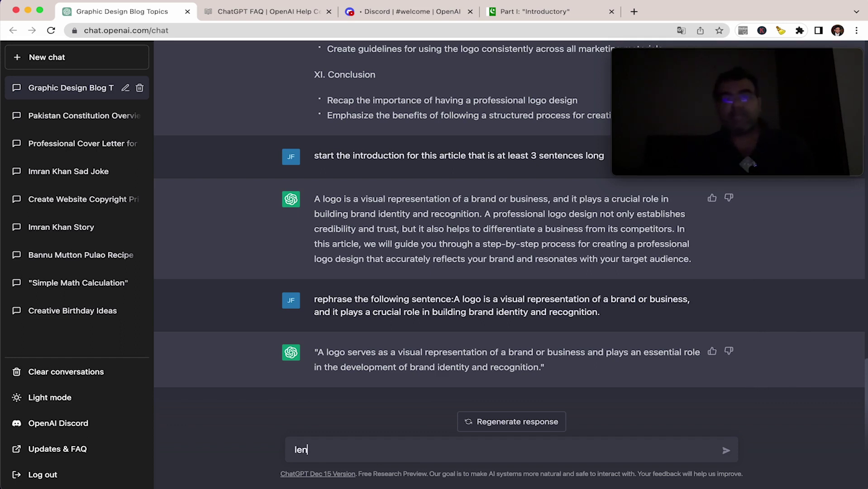
pyautogui.write('ghten the follo')
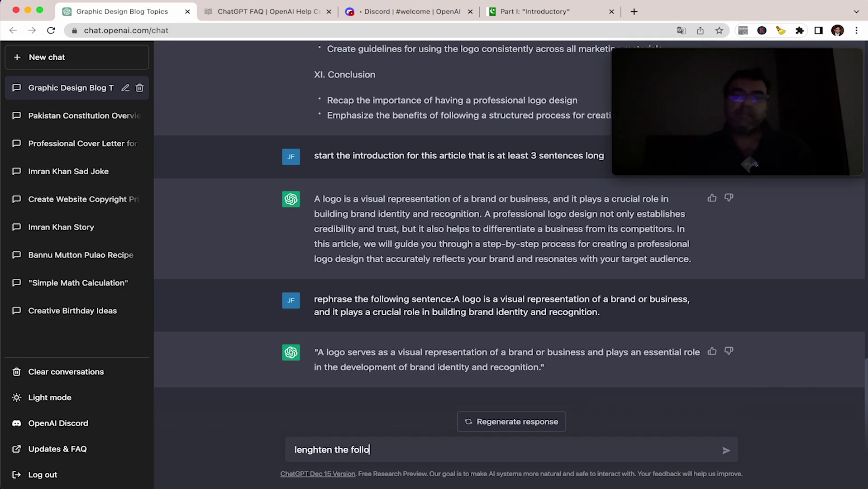
pyautogui.write('wing sentence:')
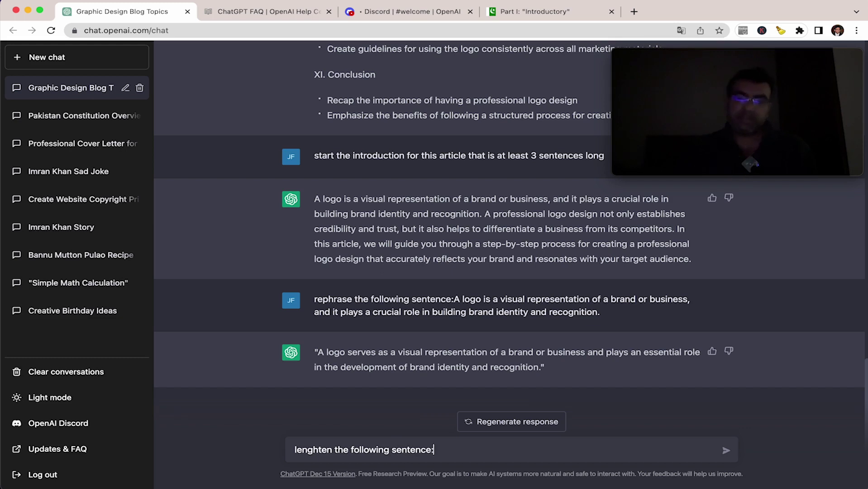
pyautogui.moveTo(318, 352); pyautogui.dragTo(549, 368)
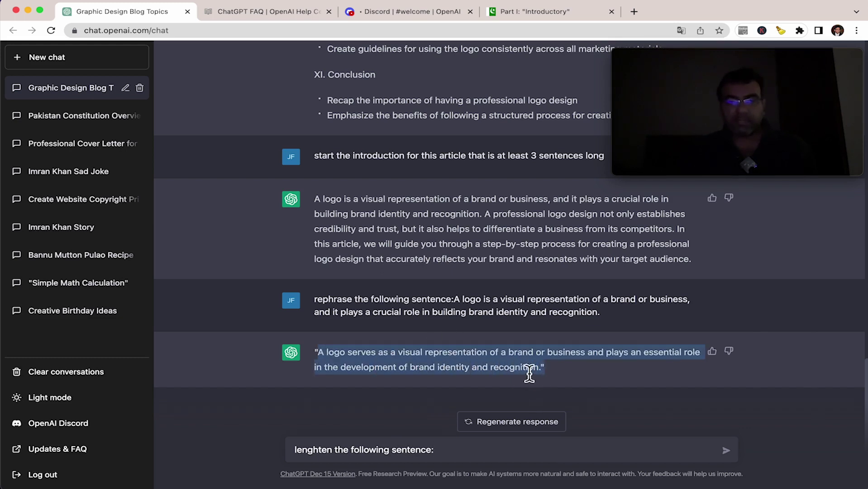
pyautogui.rightClick(530, 374)
pyautogui.click(574, 357)
pyautogui.click(561, 457)
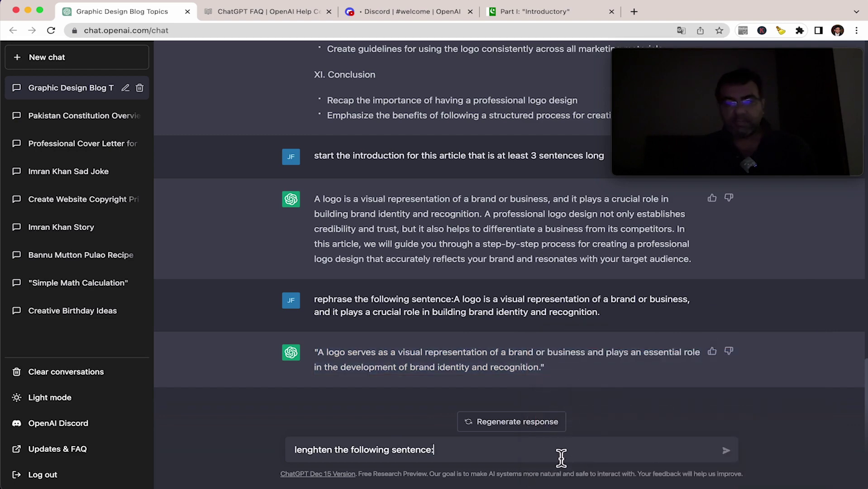
pyautogui.rightClick(562, 453)
pyautogui.click(512, 457)
pyautogui.rightClick(512, 455)
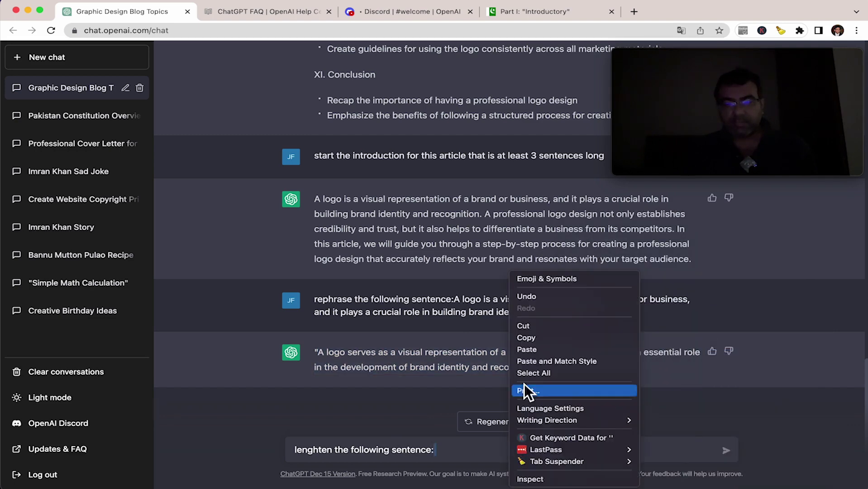
pyautogui.click(566, 361)
pyautogui.click(725, 451)
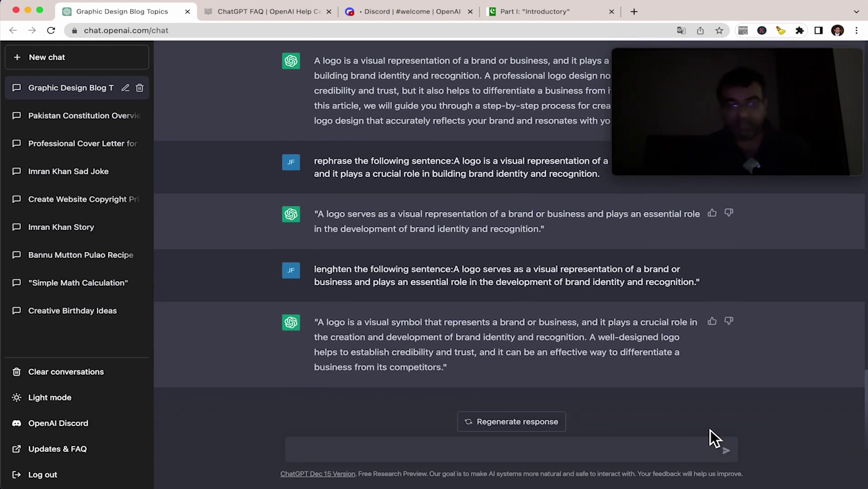
# - Submit the follow-up prompt "shorten the following sentence" without adding any sentence to it
pyautogui.click(429, 448)
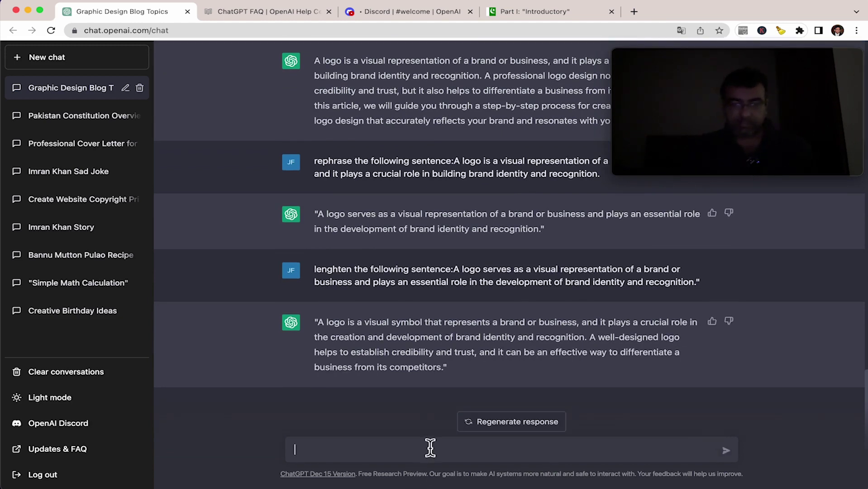
pyautogui.write('shorten')
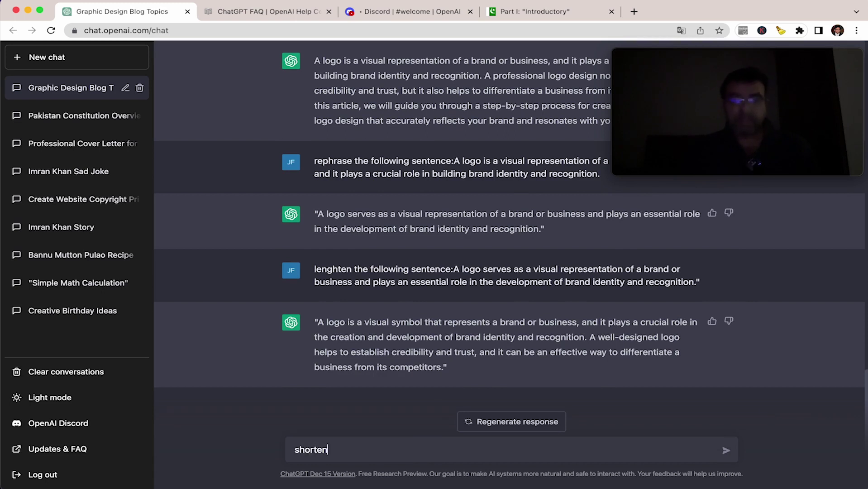
pyautogui.write(' the following sente')
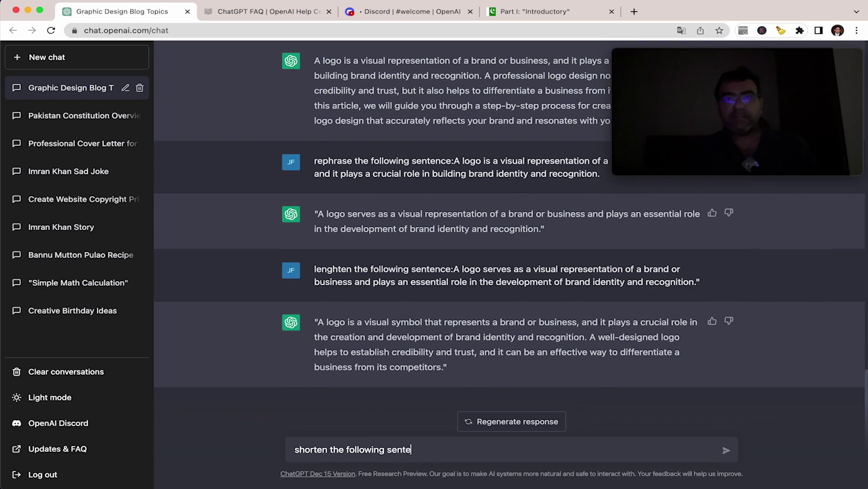
pyautogui.write('nce')
pyautogui.press('Return')
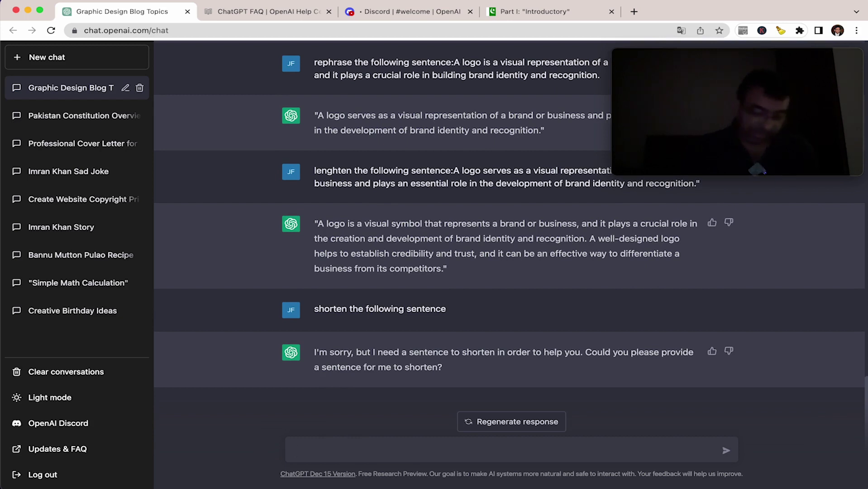
# - Submit the prompt "shorten the following sentence:" followed by the copied sentence about what a logo serves as
pyautogui.press('super+v')
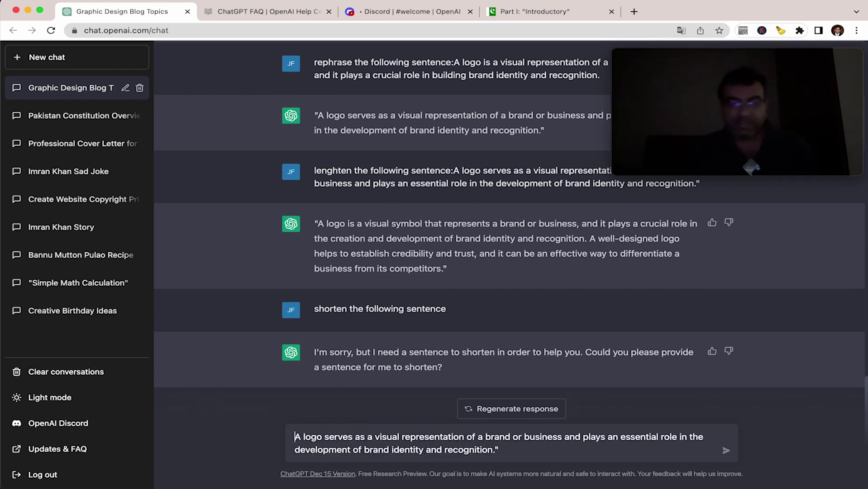
pyautogui.write('shorten the ')
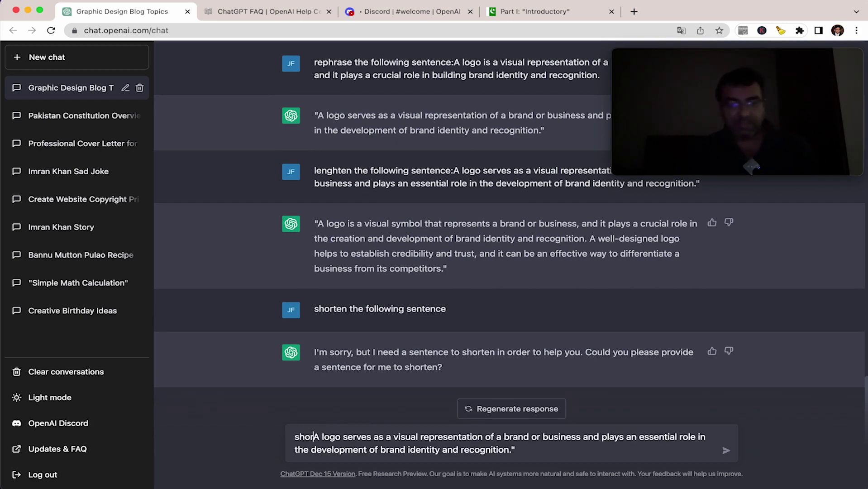
pyautogui.write('follwi')
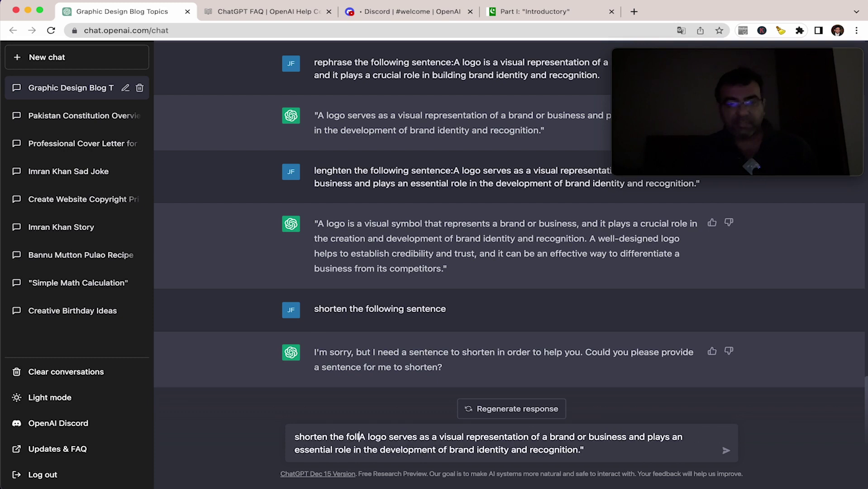
pyautogui.press('BackSpace')
pyautogui.press('BackSpace')
pyautogui.write('owing senten')
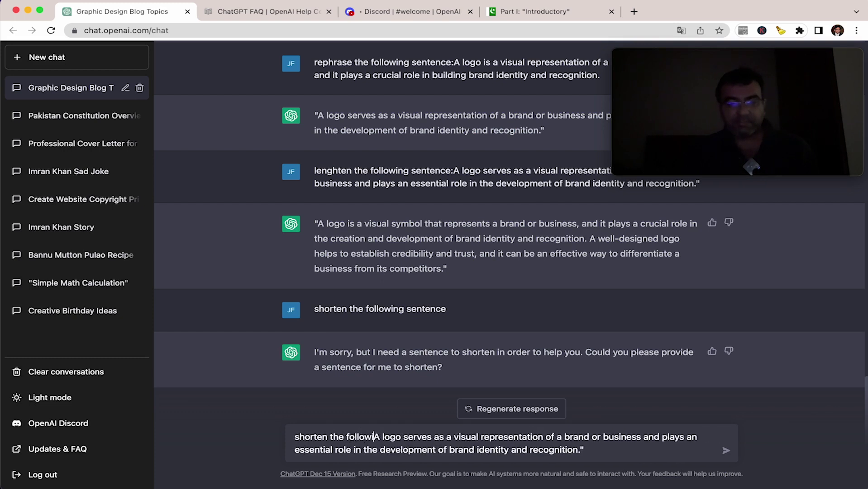
pyautogui.write('ce:')
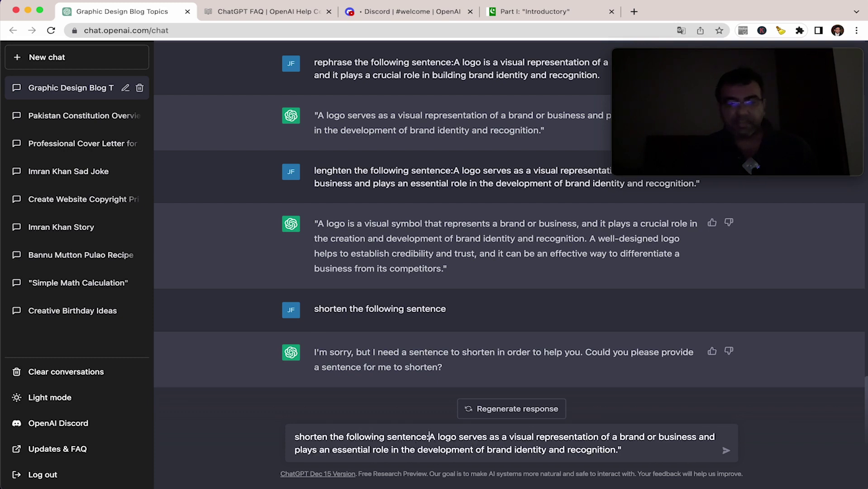
pyautogui.press('Return')
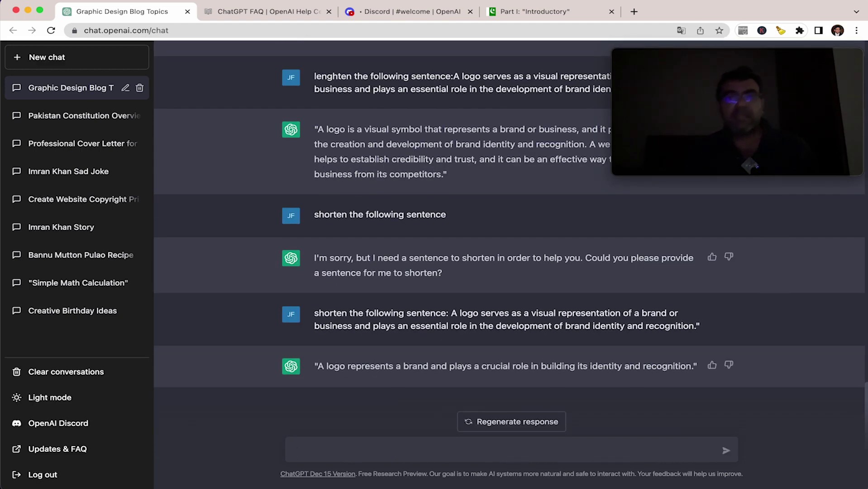
# - Submit the prompt "fix any grammer in the following sentence:" followed by the same copied logo sentence
pyautogui.write('fix the')
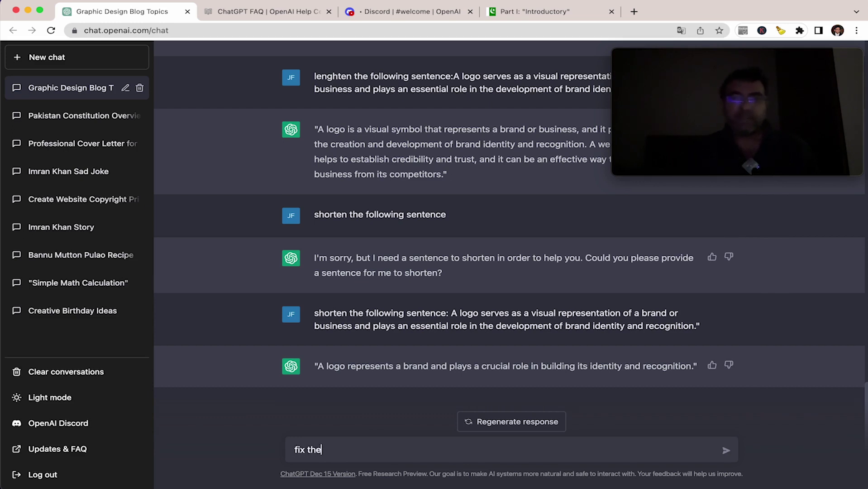
pyautogui.press('BackSpace')
pyautogui.press('BackSpace')
pyautogui.press('BackSpace')
pyautogui.write('any grammer')
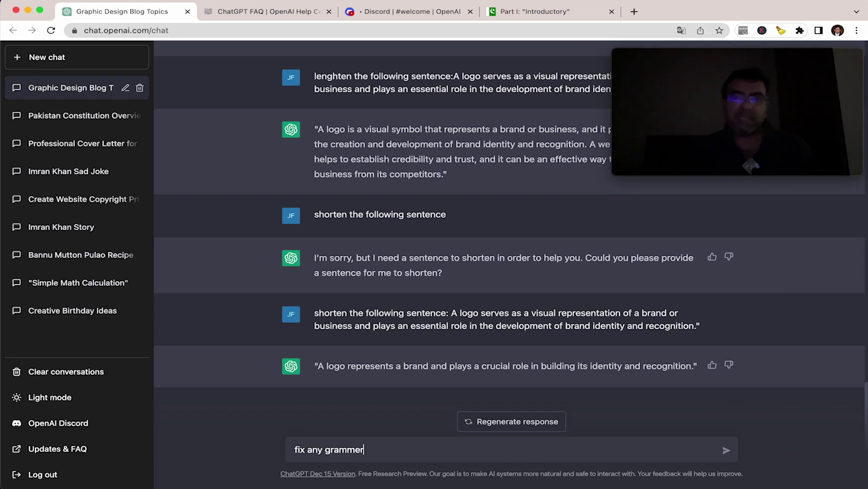
pyautogui.write(' in the following ')
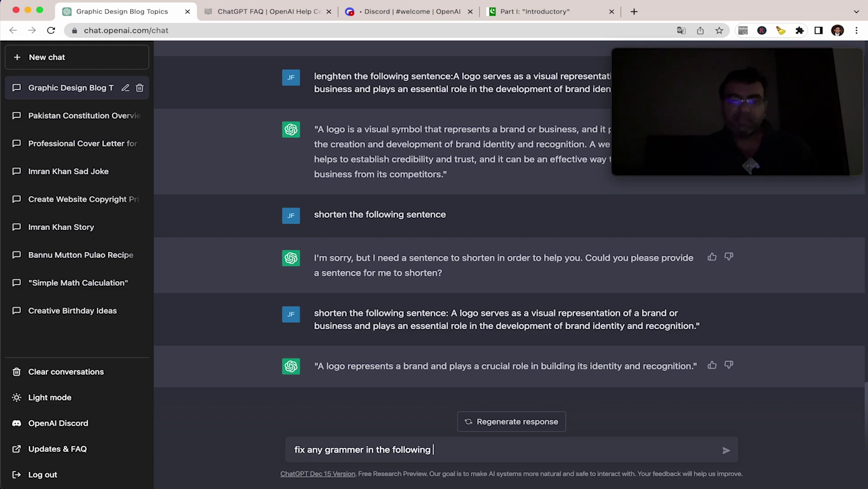
pyautogui.write('sentence')
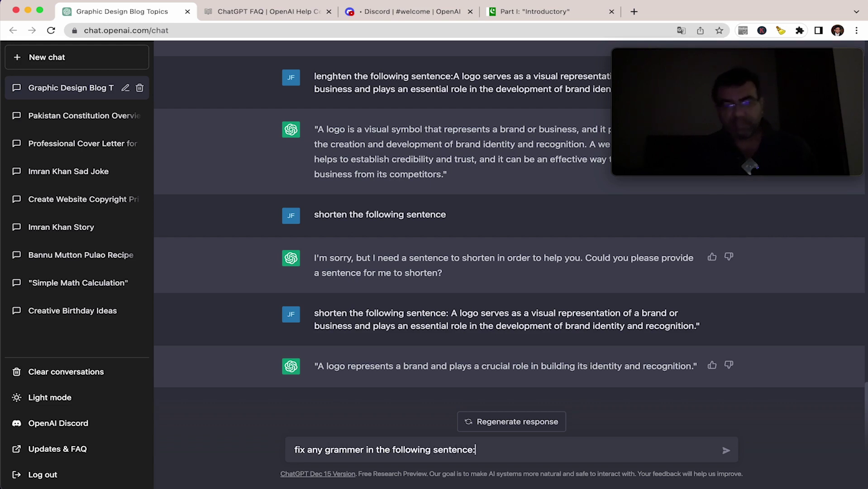
pyautogui.write(':')
pyautogui.press('super+v')
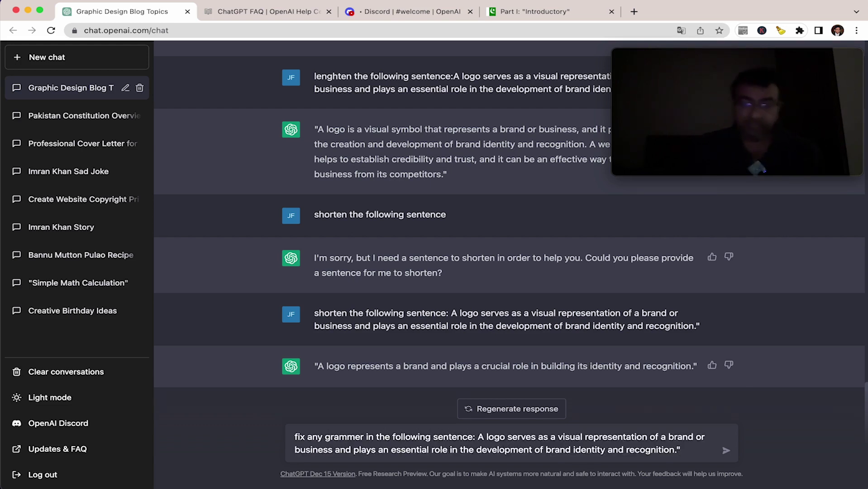
pyautogui.press('Return')
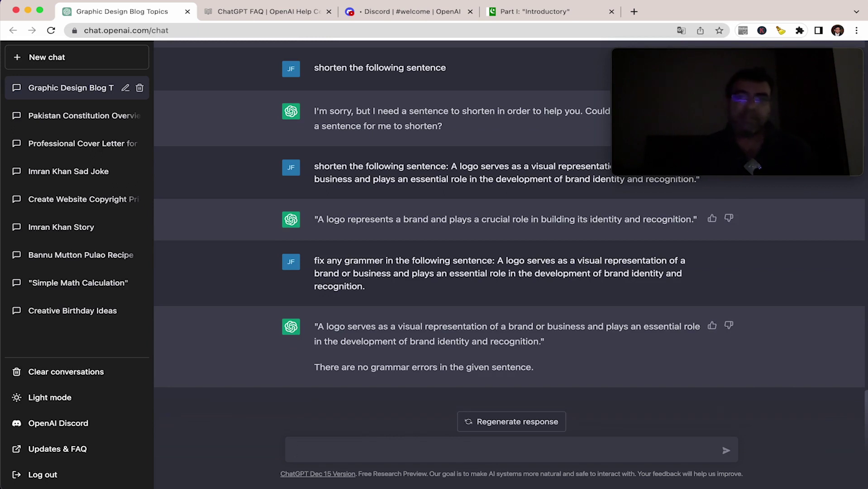
# - Submit the prompt "translate into urdu:" followed by the copied sentence about what a logo serves as
pyautogui.write('translate into')
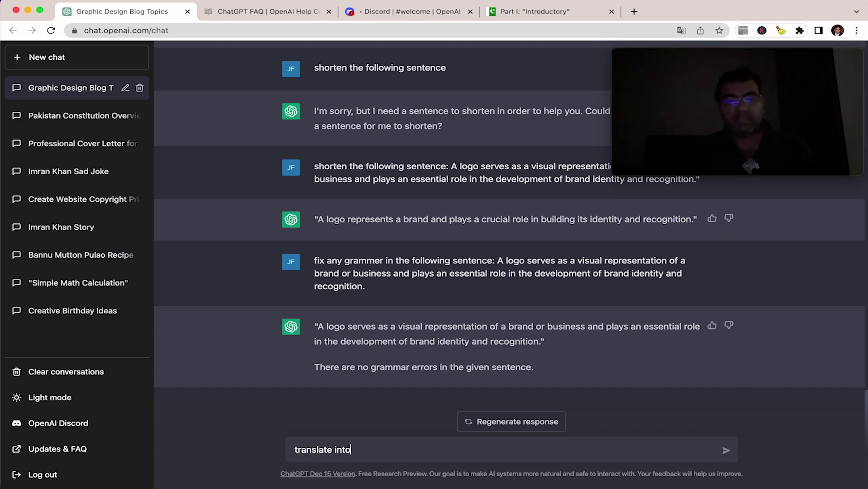
pyautogui.write(' urdu')
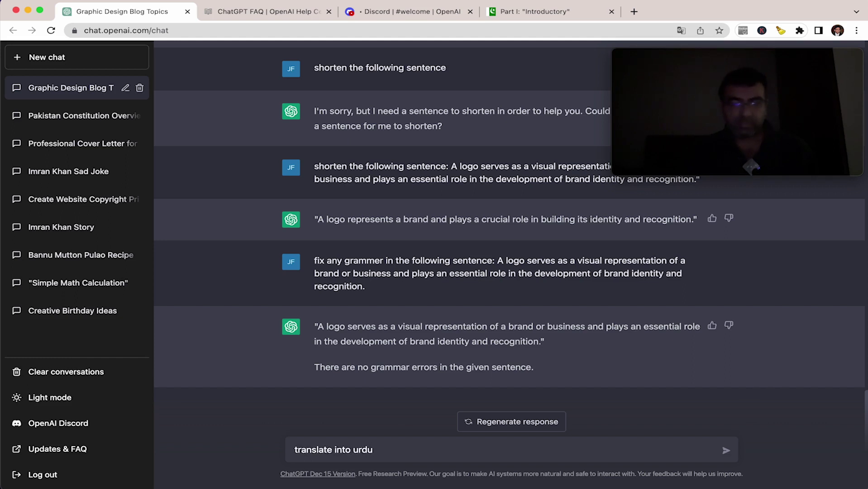
pyautogui.write(':')
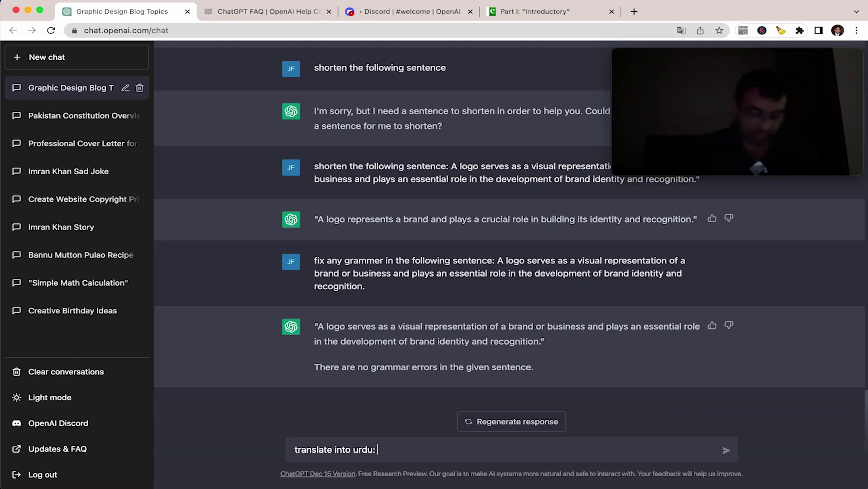
pyautogui.write('A logo serves as a visual representation of a brand or business and plays an essential role in the development of brand identity and recognition."')
pyautogui.press('Return')
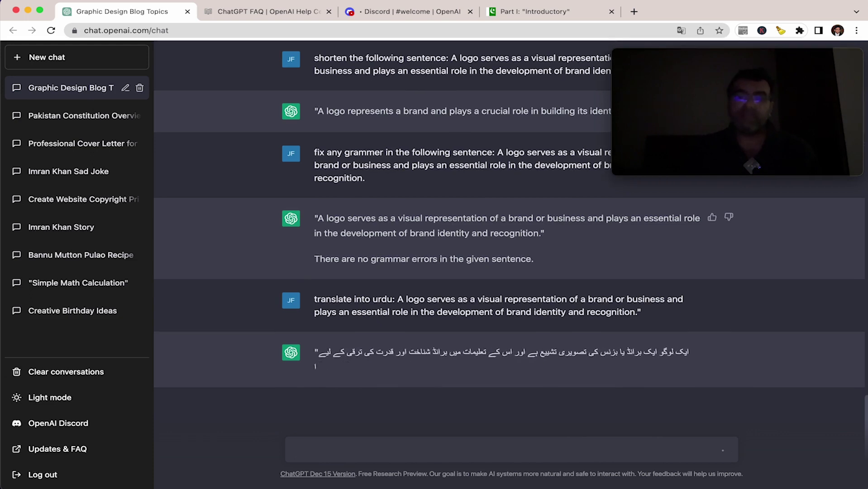
# - Submit the follow-up prompt "tranlsate it back in english, but in the firendly joking way"
pyautogui.click(362, 449)
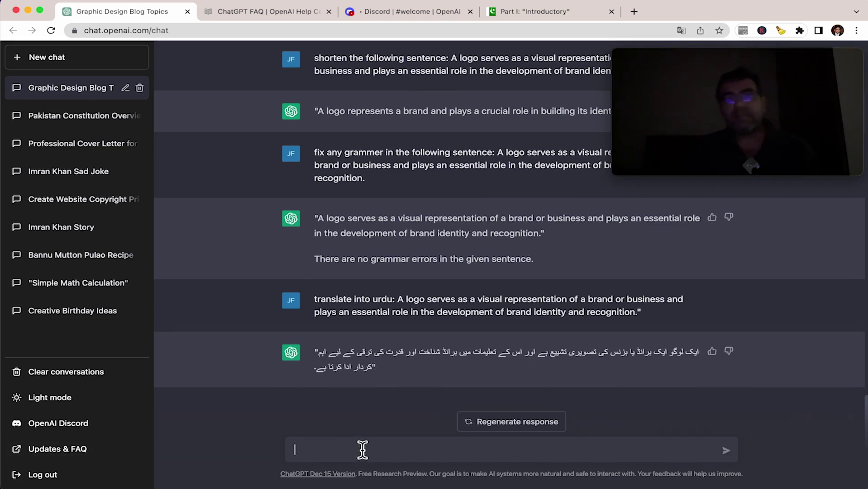
pyautogui.write('tranlsate it back')
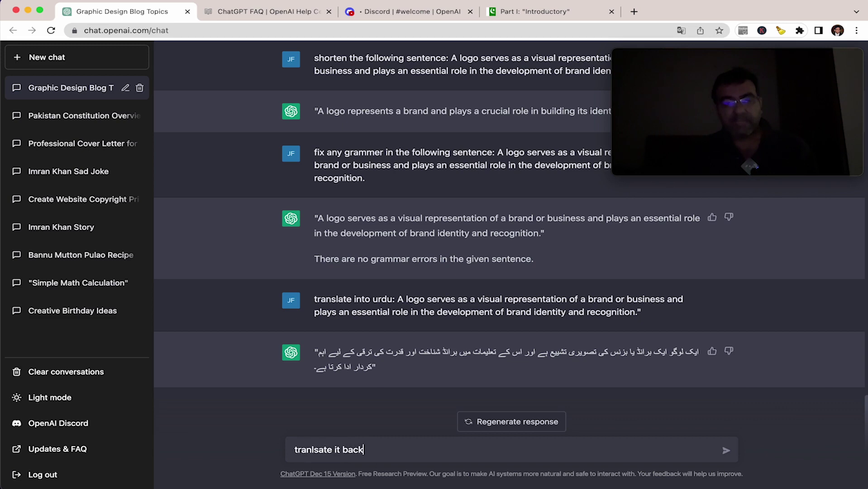
pyautogui.write(' in english')
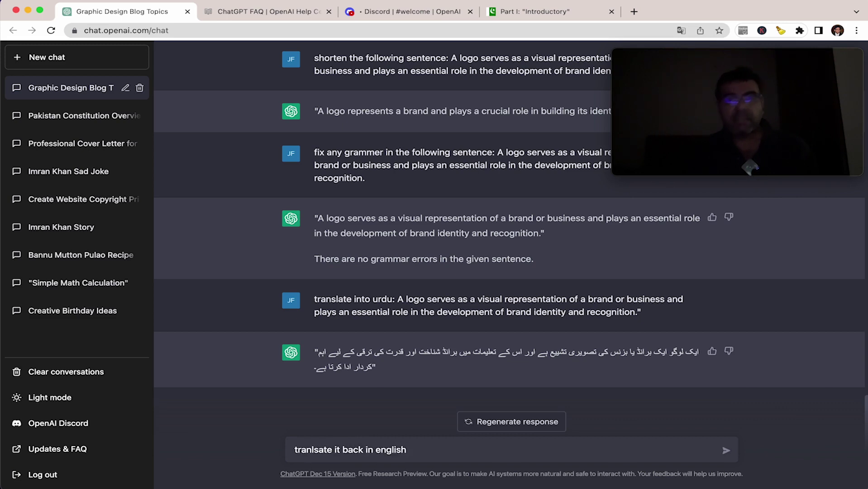
pyautogui.press('BackSpace')
pyautogui.write(', but ')
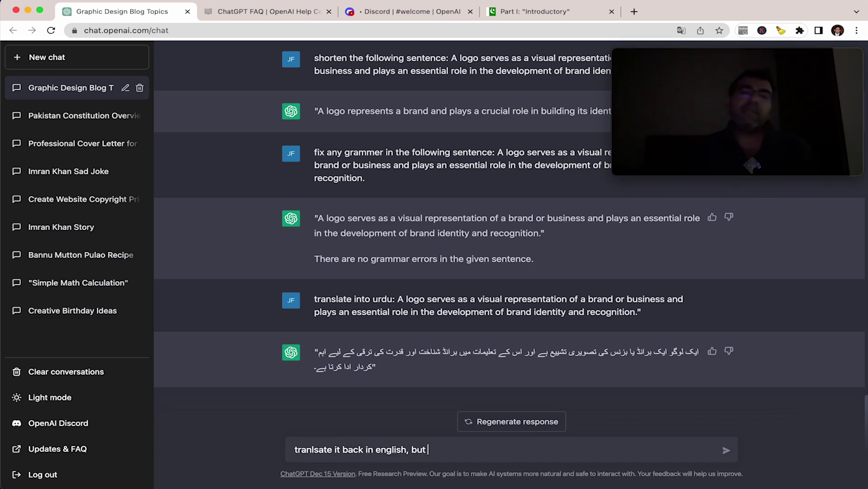
pyautogui.write('in the')
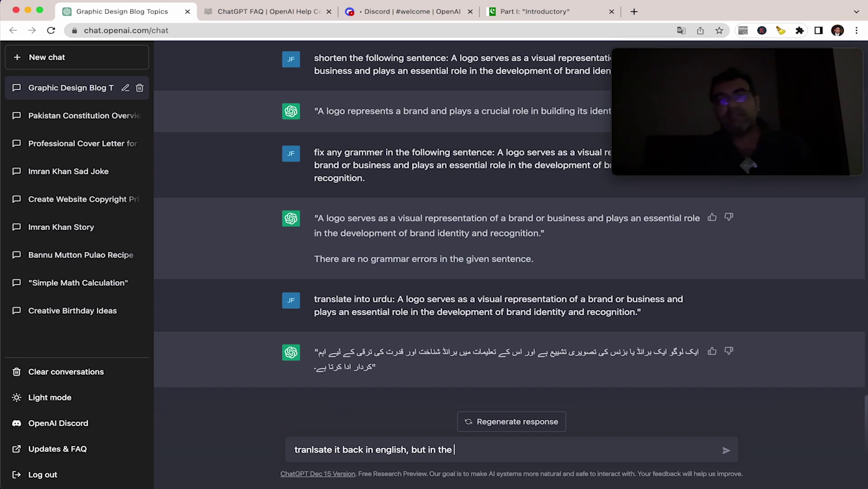
pyautogui.write('firendl')
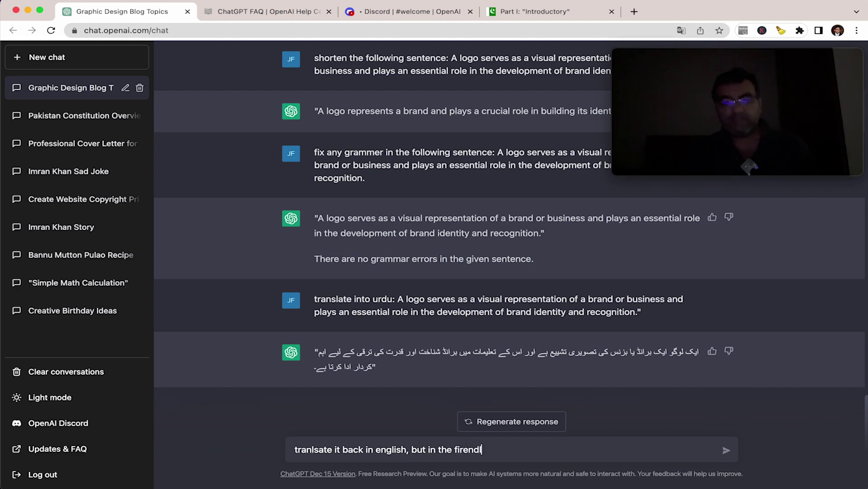
pyautogui.write('y joking way')
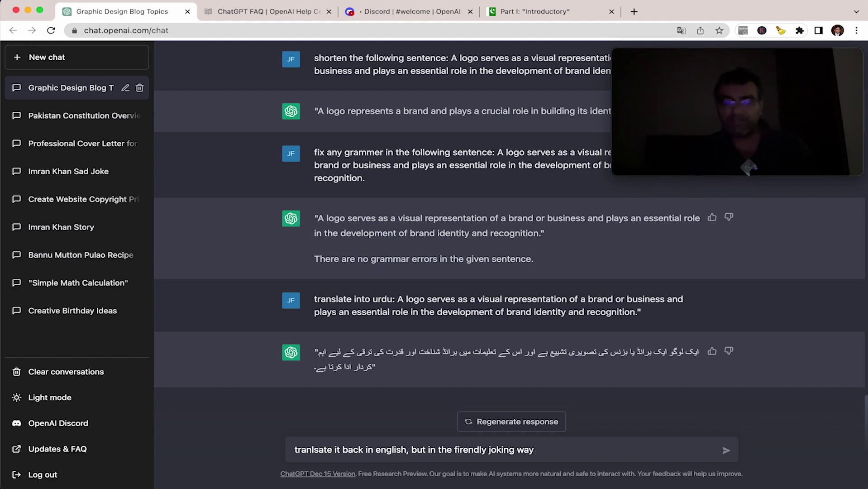
pyautogui.press('Return')
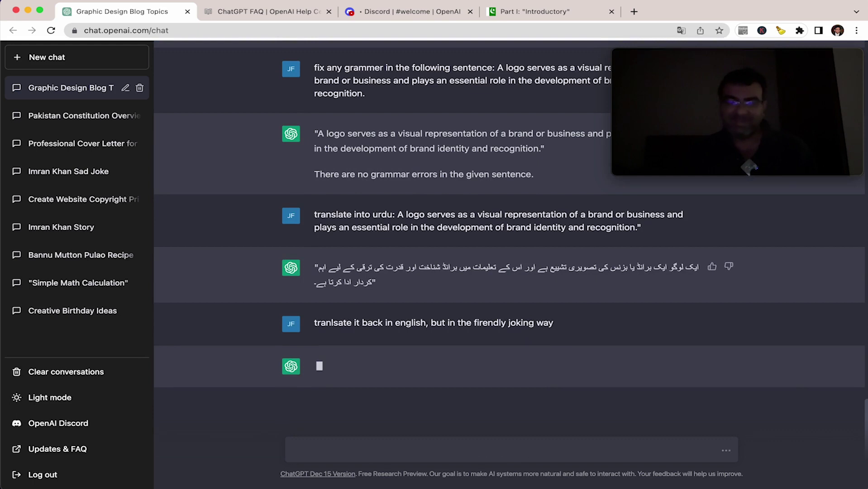